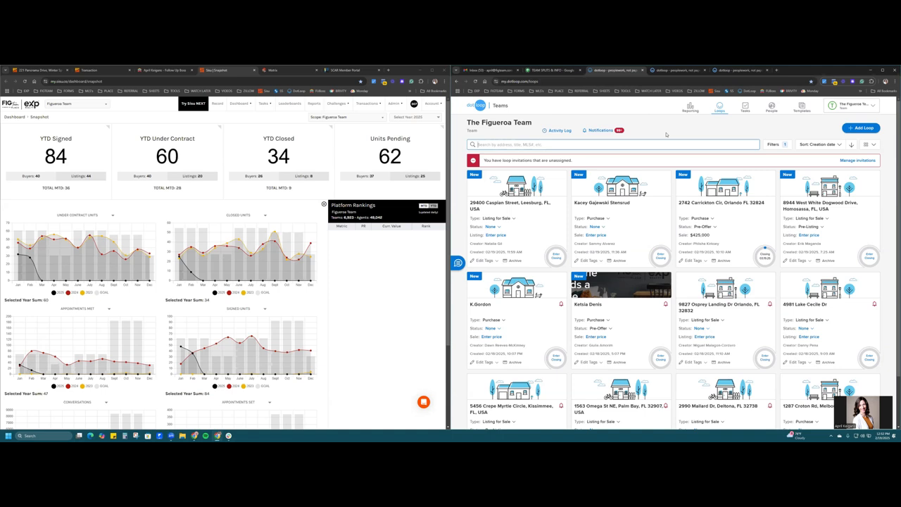
# - Create a loop for the Eustis, FL property address from the FT Purchase Agreement Loop Template, skipping the photo
pyautogui.click(673, 127)
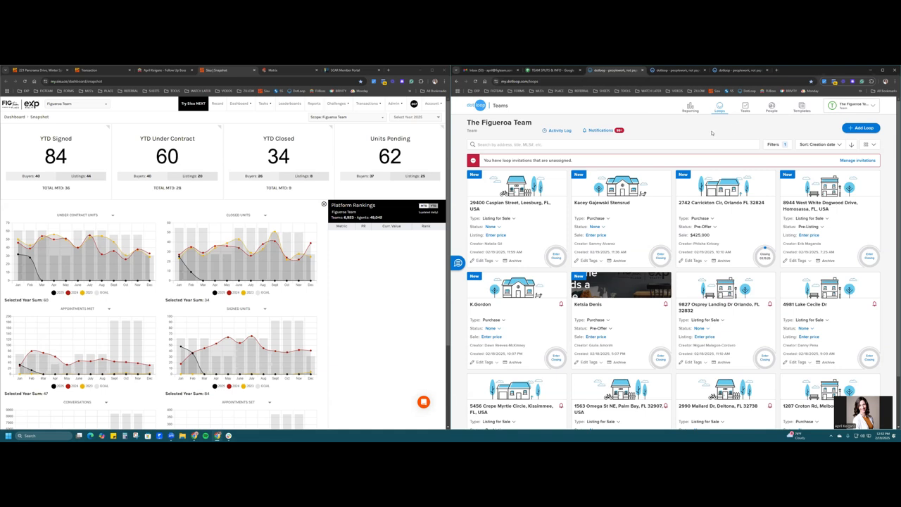
pyautogui.click(861, 128)
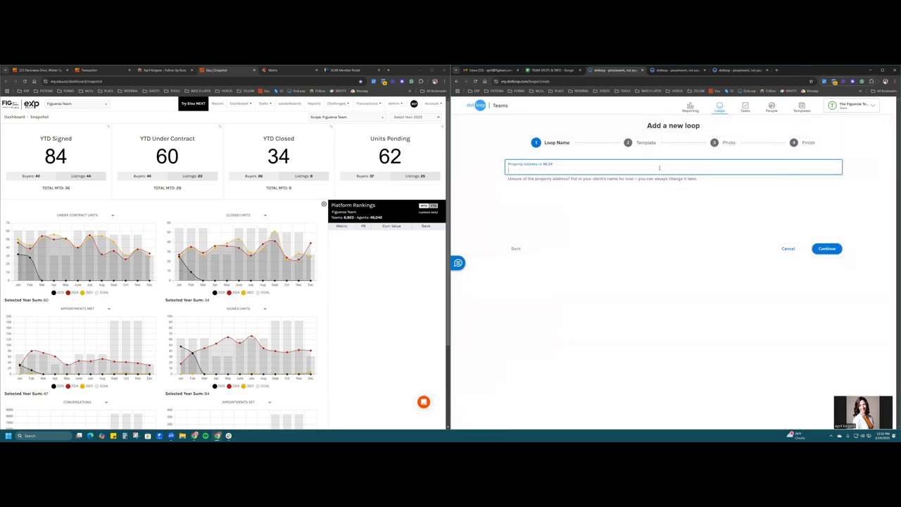
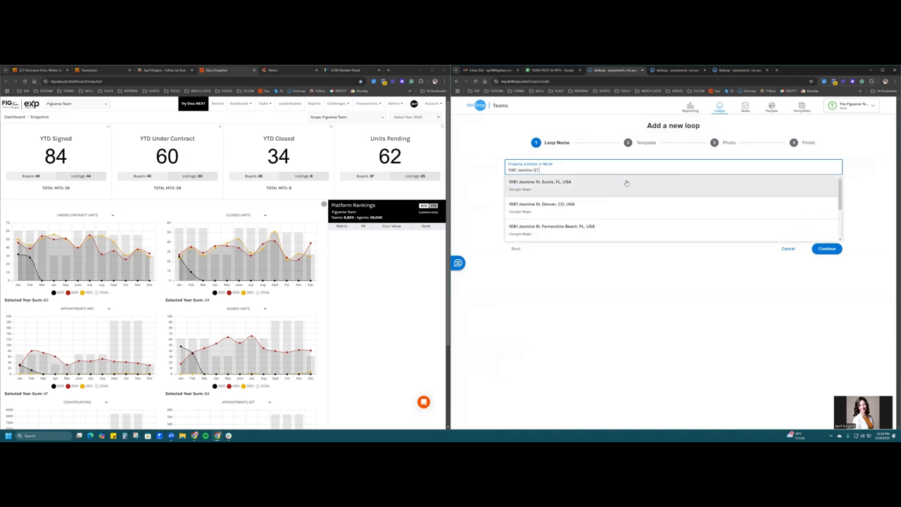
pyautogui.click(625, 182)
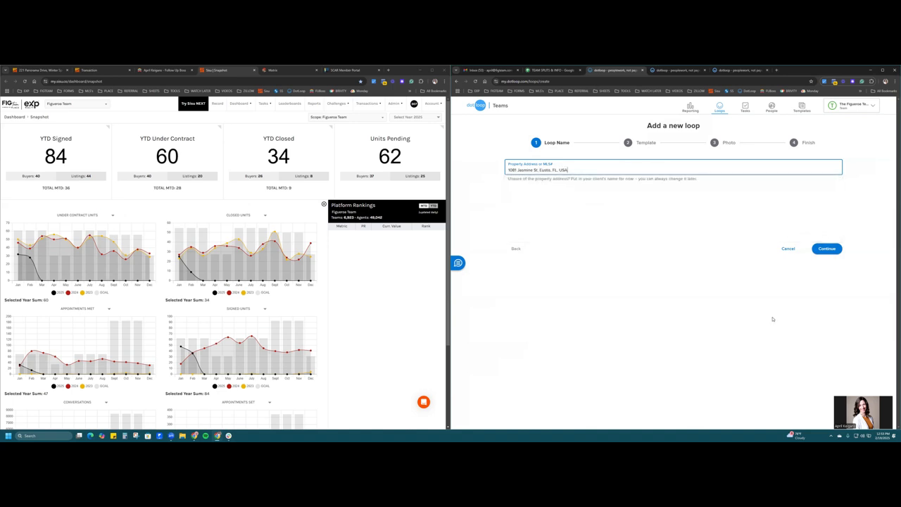
pyautogui.click(832, 250)
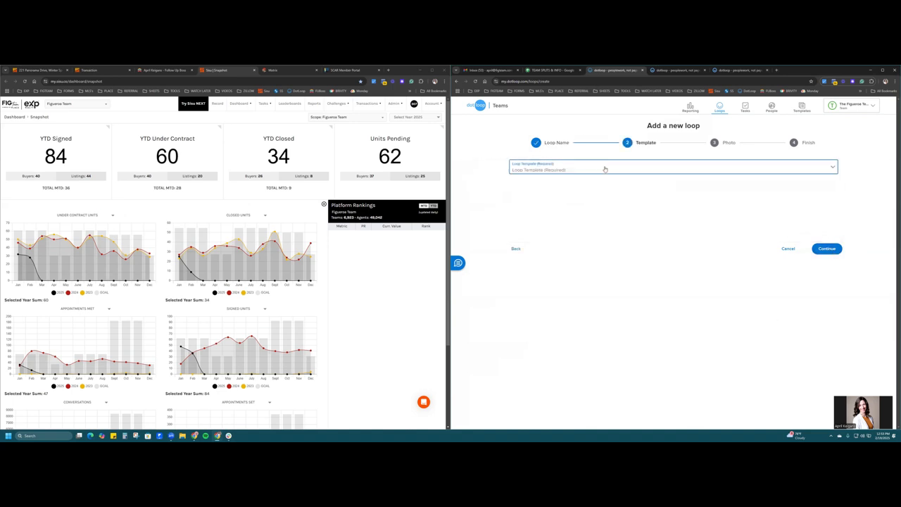
pyautogui.click(604, 170)
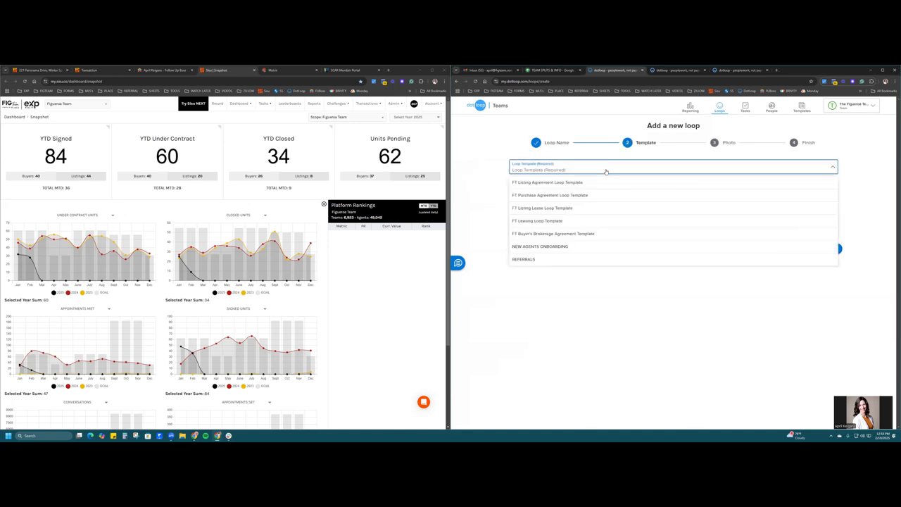
pyautogui.click(577, 196)
pyautogui.click(830, 245)
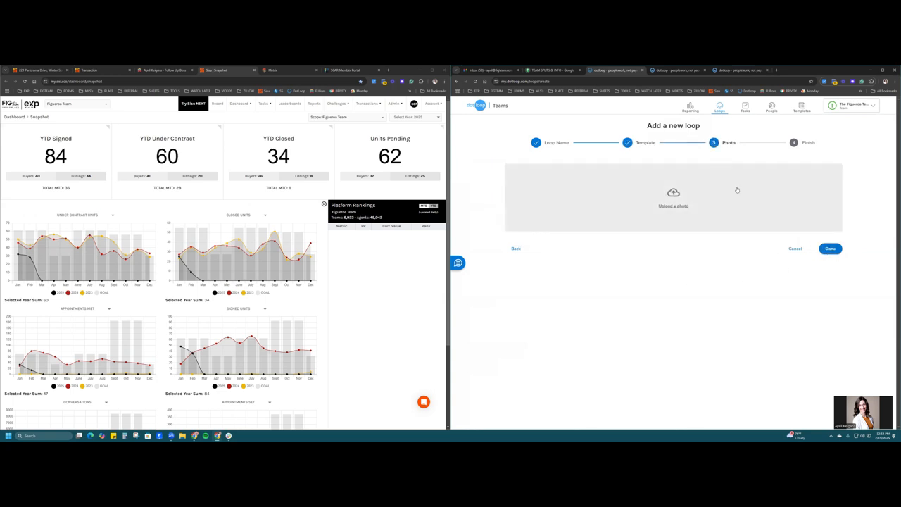
pyautogui.click(823, 252)
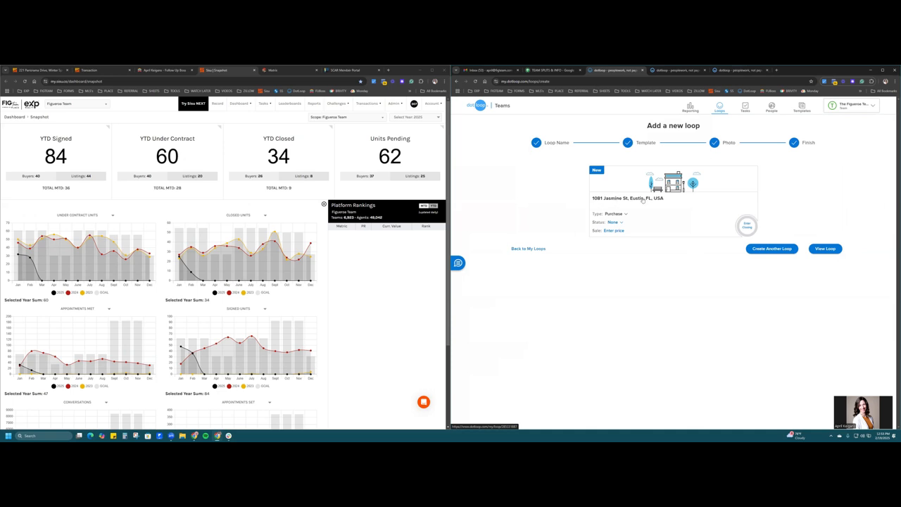
# - Open the new loop and scroll through its Documents list and back to the top
pyautogui.click(820, 253)
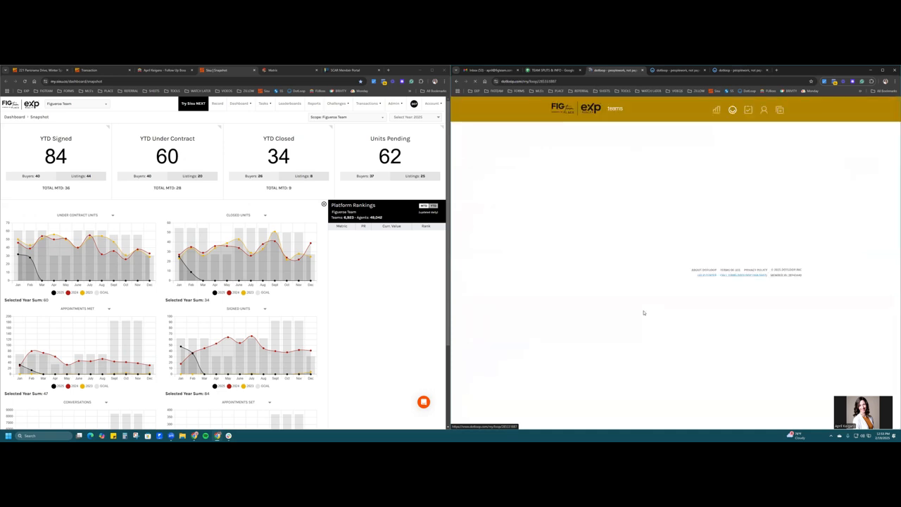
pyautogui.scroll(-10, 815, 262)
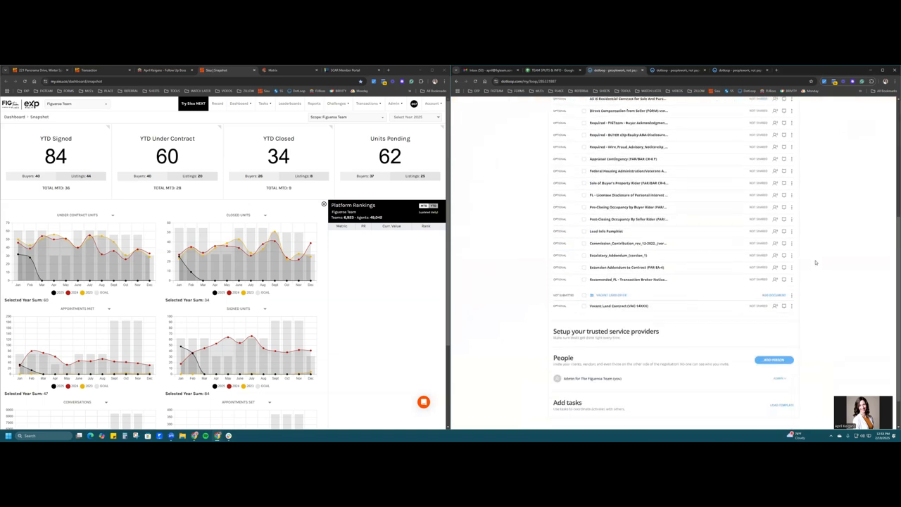
pyautogui.scroll(9, 816, 262)
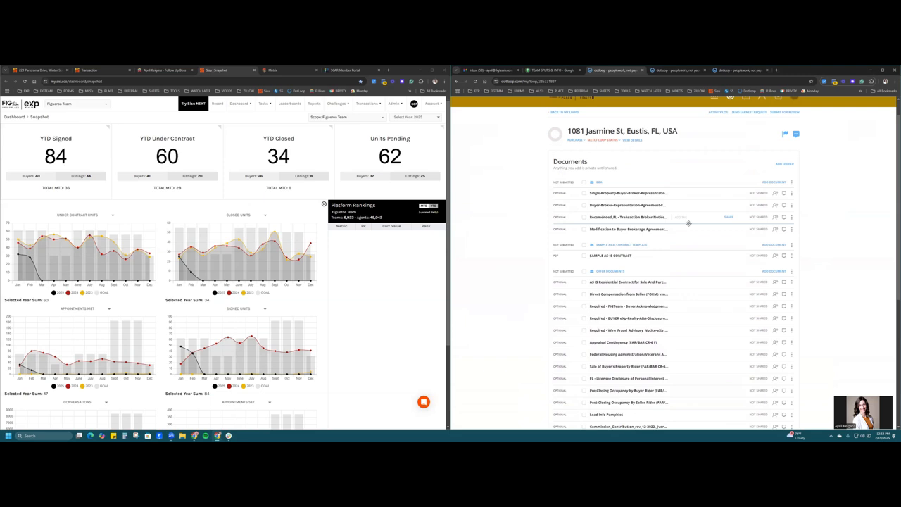
pyautogui.scroll(-3, 689, 224)
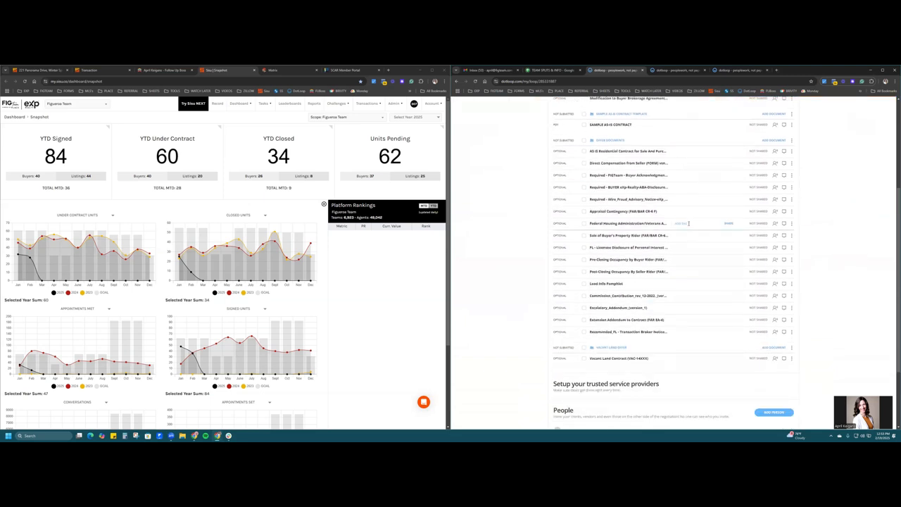
pyautogui.scroll(3, 688, 223)
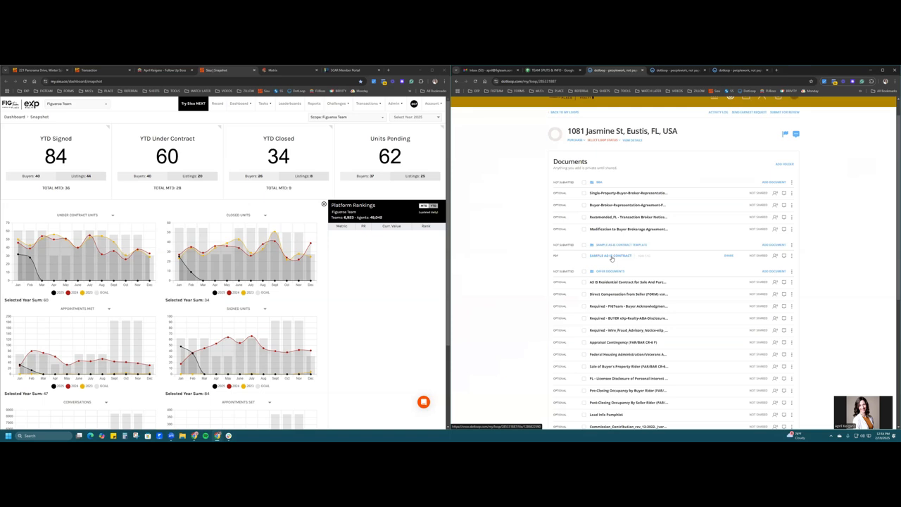
# - Open the SAMPLE AS-IS CONTRACT in a new browser tab and scroll through the PDF
pyautogui.rightClick(612, 259)
pyautogui.click(634, 264)
pyautogui.click(662, 71)
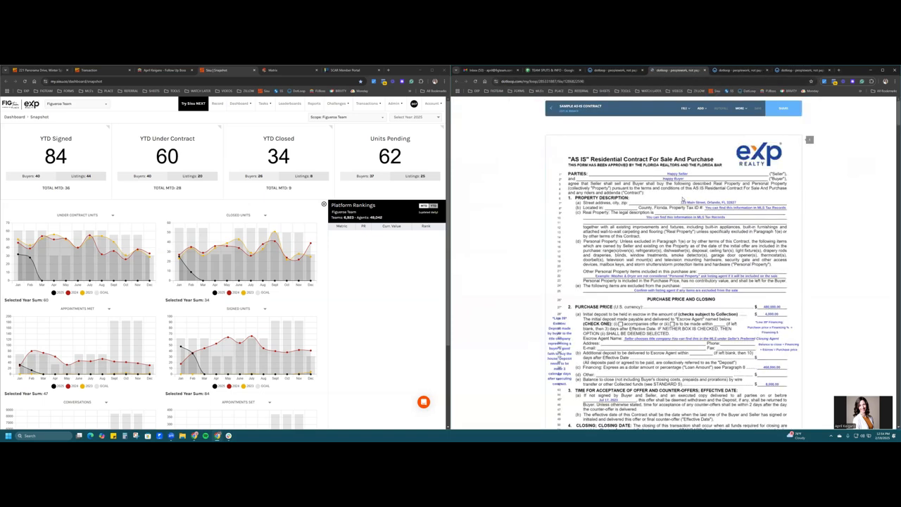
pyautogui.scroll(-10, 682, 199)
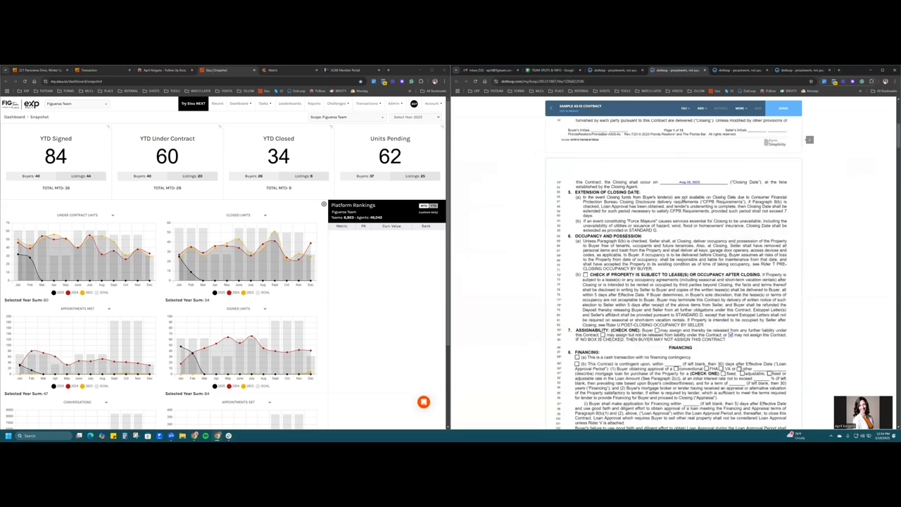
pyautogui.scroll(-20, 683, 199)
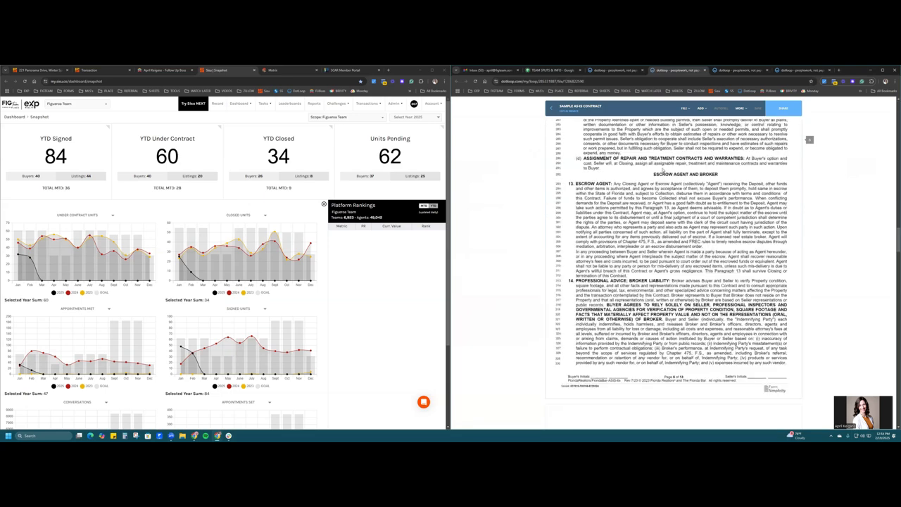
pyautogui.scroll(15, 671, 229)
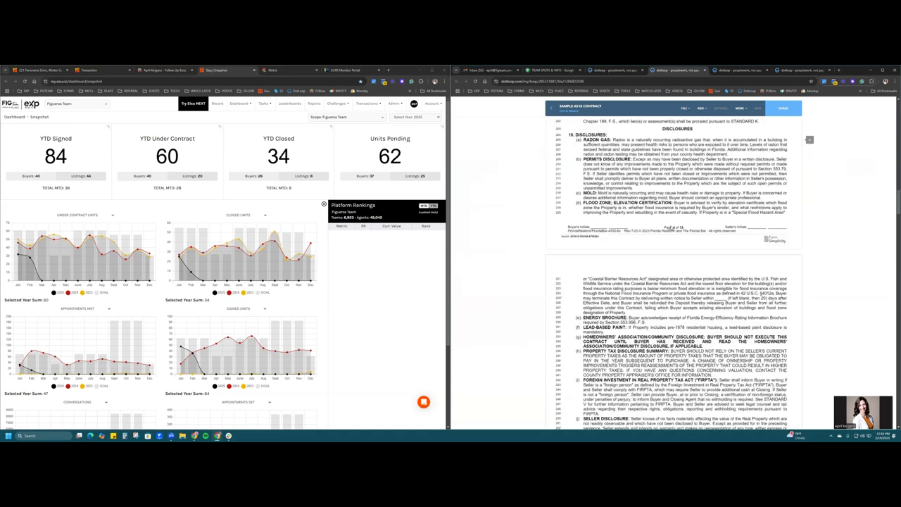
pyautogui.scroll(10, 675, 129)
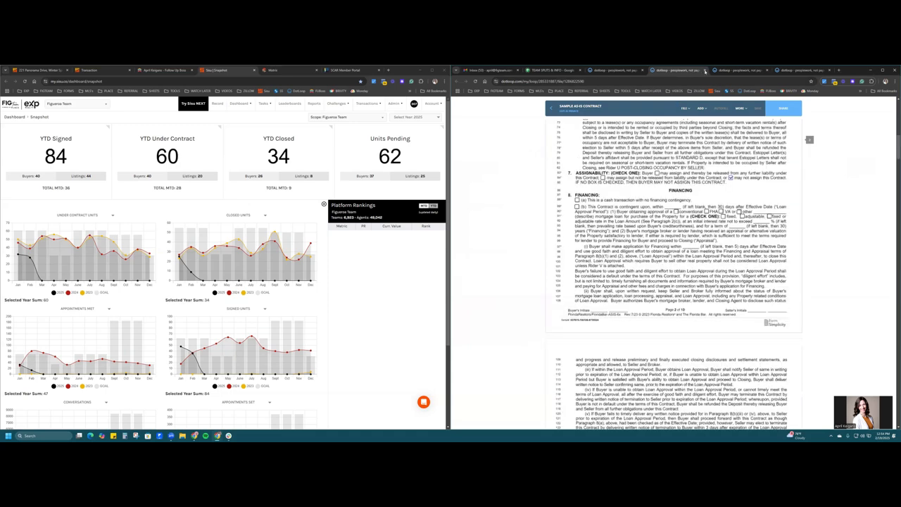
# - Return to the loop page and scroll down to its People section
pyautogui.click(610, 71)
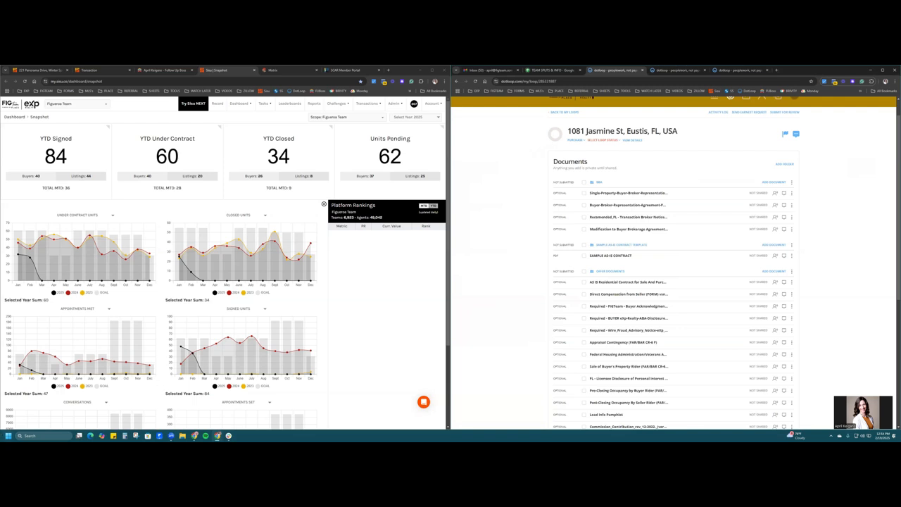
pyautogui.scroll(-3, 532, 312)
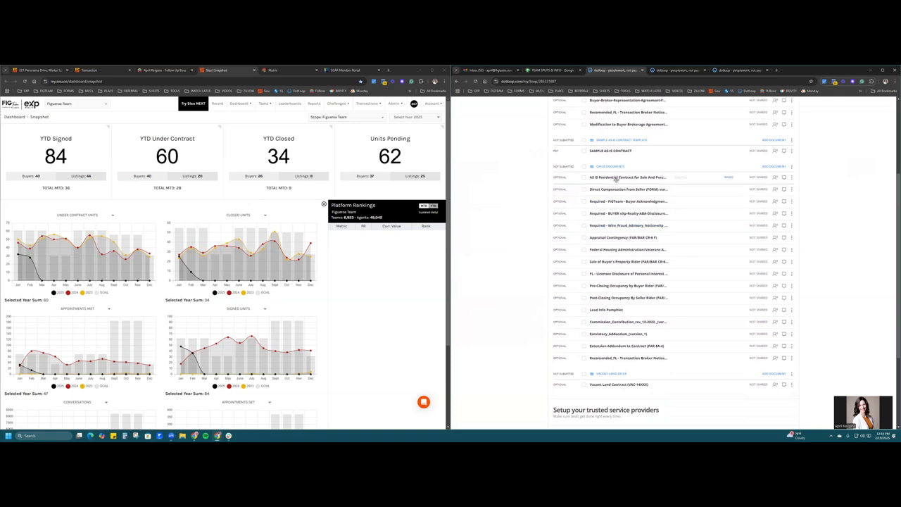
pyautogui.middleClick(530, 202)
pyautogui.scroll(-4, 495, 215)
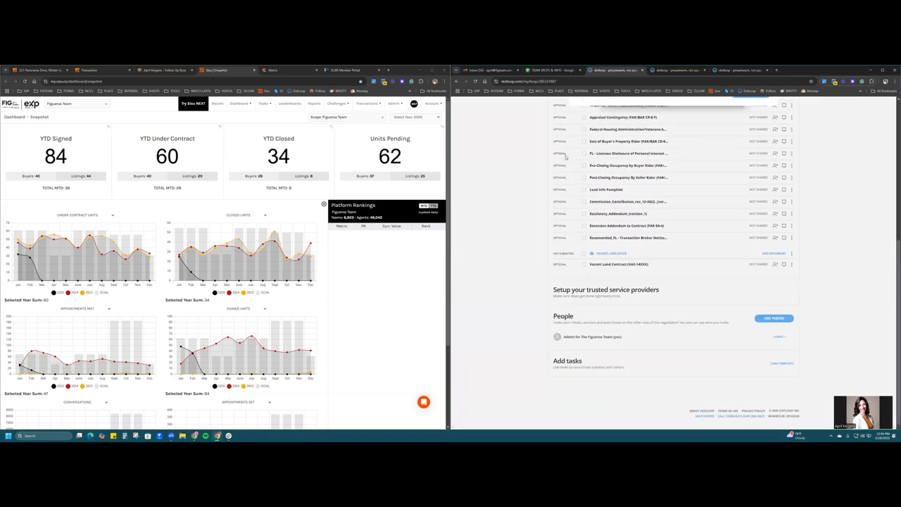
# - Add a person with the buyer's full name, e-mail address and the BUYER role to the loop
pyautogui.click(773, 318)
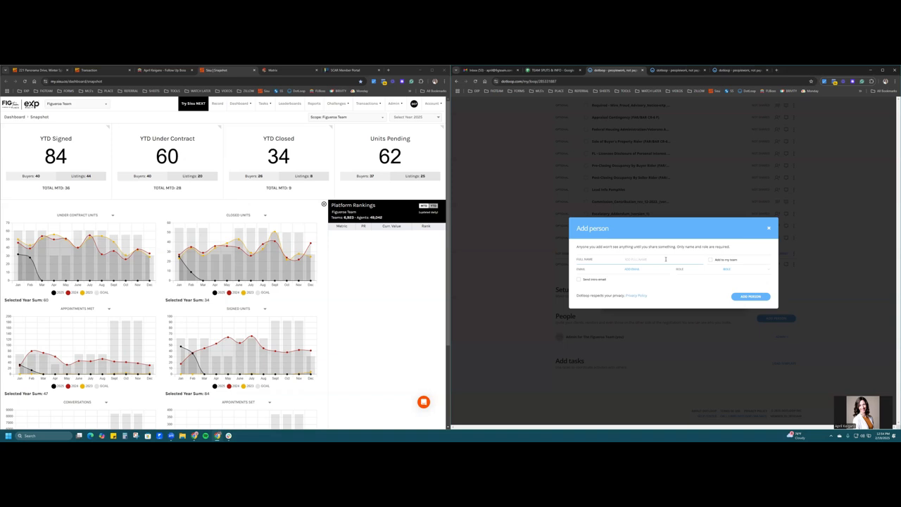
pyautogui.click(666, 259)
pyautogui.click(656, 269)
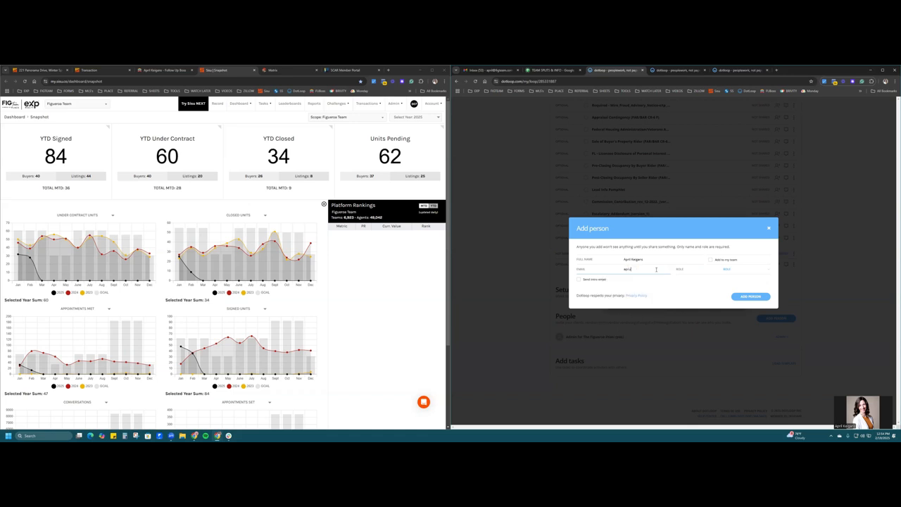
pyautogui.click(727, 270)
pyautogui.click(736, 297)
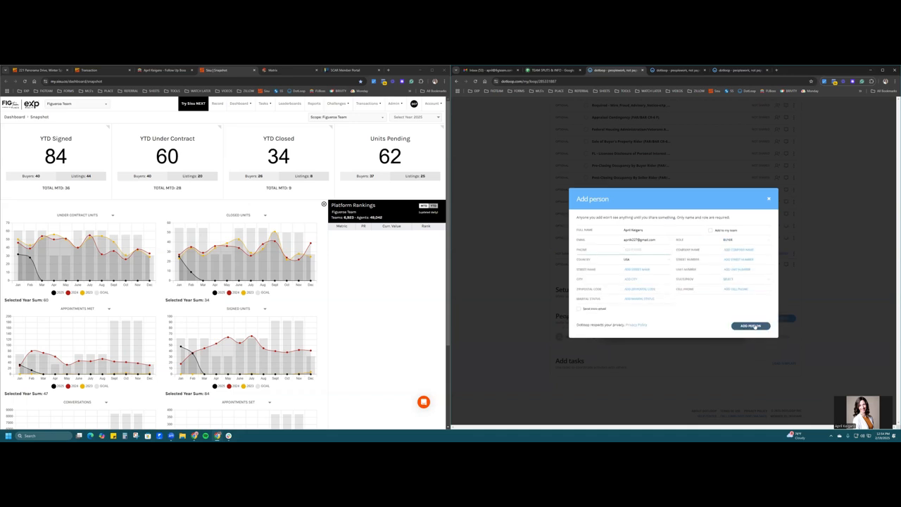
pyautogui.click(752, 326)
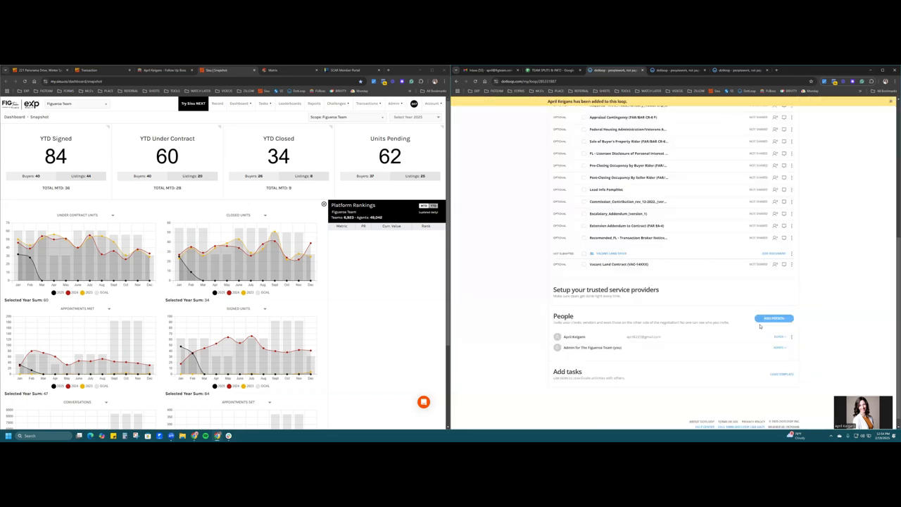
pyautogui.scroll(9, 761, 326)
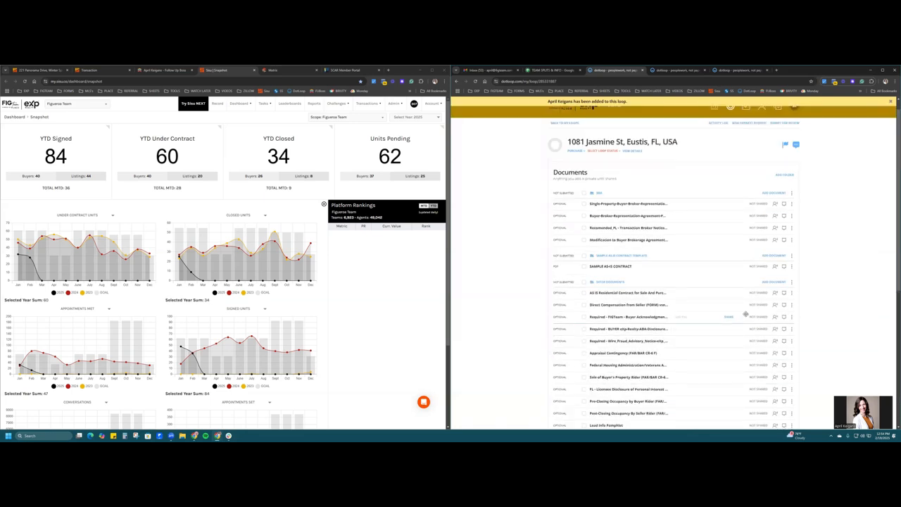
# - Open the AS IS Residential Contract from the loop in a new browser tab
pyautogui.scroll(-6, 746, 314)
pyautogui.scroll(-2, 746, 315)
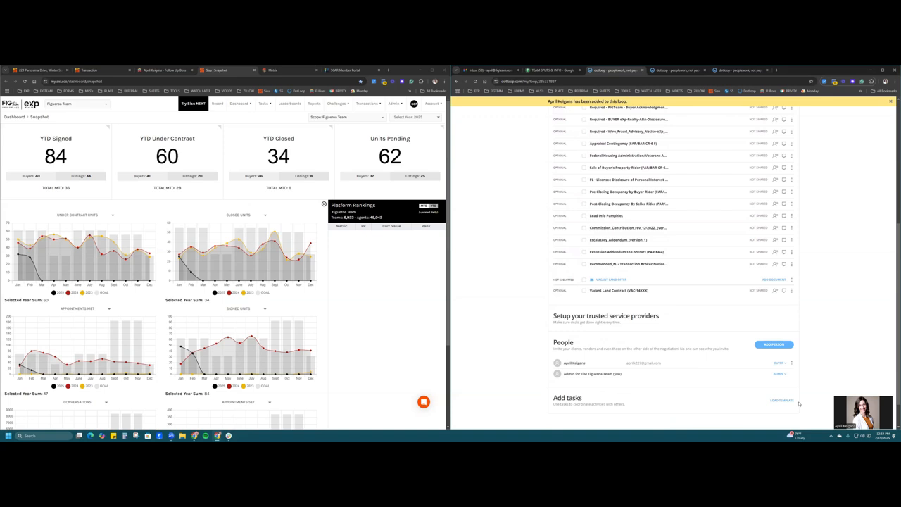
pyautogui.scroll(6, 704, 338)
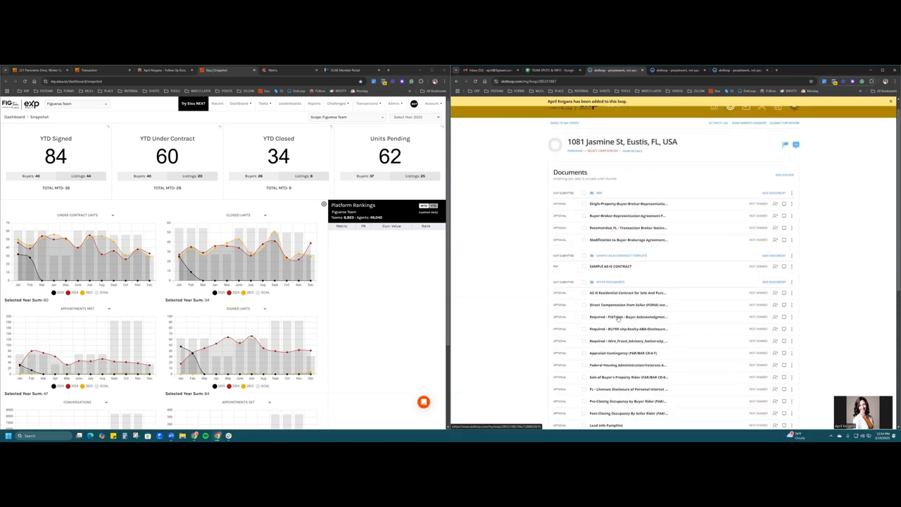
pyautogui.rightClick(619, 294)
pyautogui.click(637, 298)
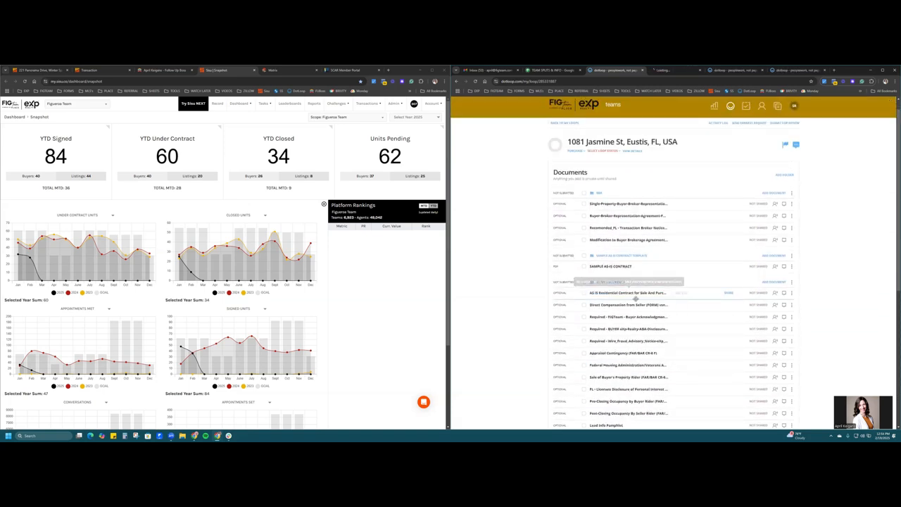
pyautogui.click(676, 71)
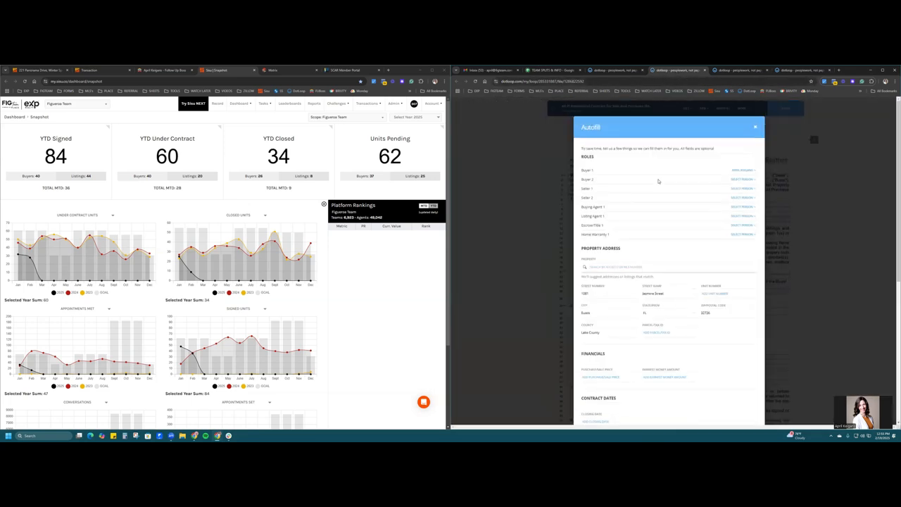
# - Autofill the contract with the buyer, the Eustis property address and Lake County
pyautogui.scroll(-5, 708, 371)
pyautogui.scroll(-1, 709, 371)
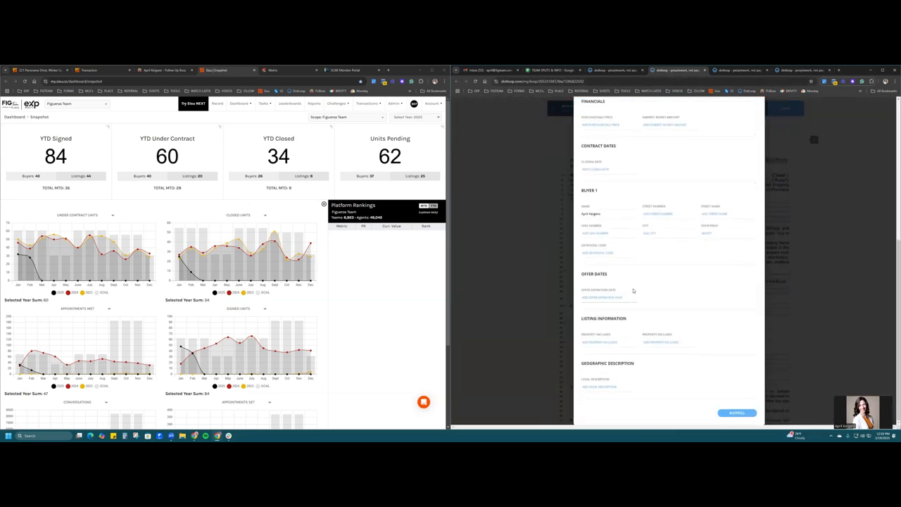
pyautogui.scroll(5, 633, 291)
pyautogui.scroll(2, 633, 291)
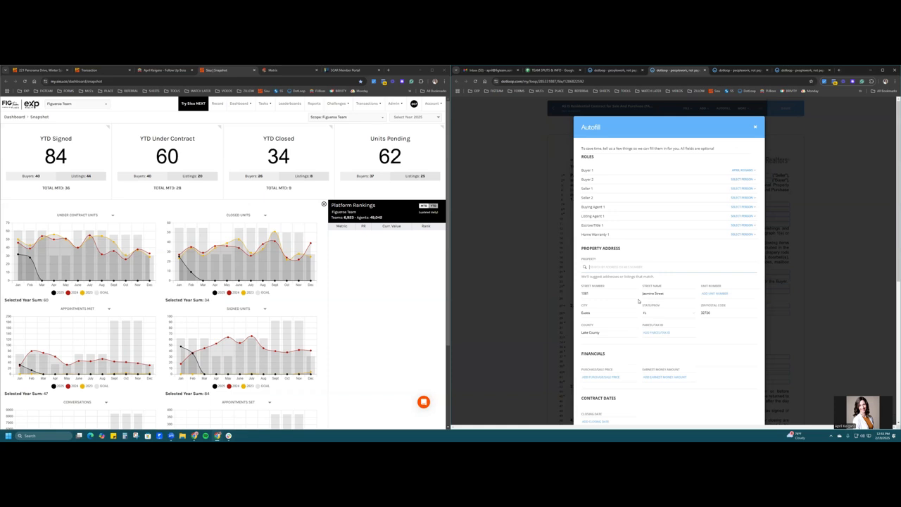
pyautogui.scroll(-2, 639, 301)
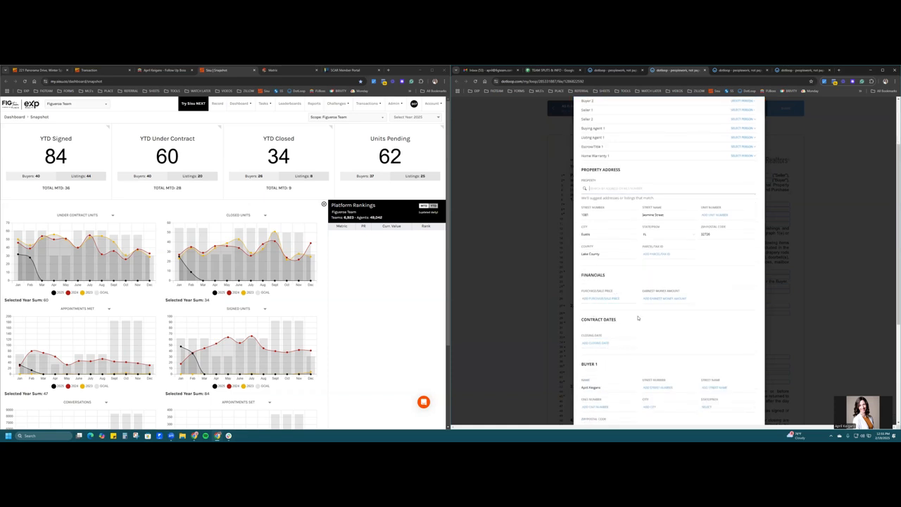
pyautogui.scroll(-3, 636, 303)
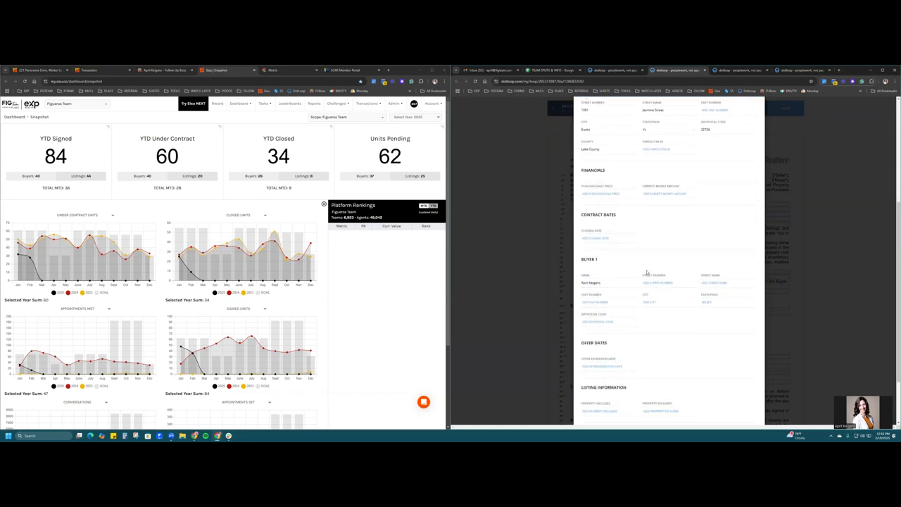
pyautogui.scroll(-2, 647, 271)
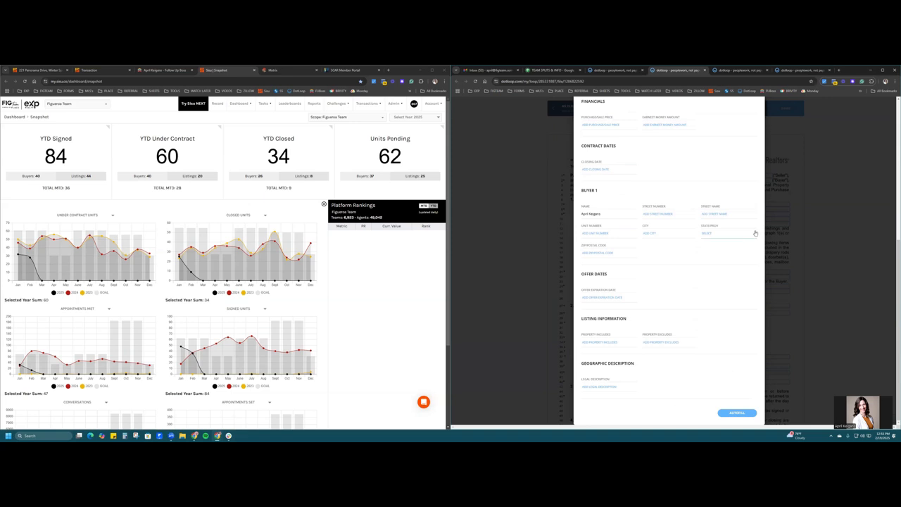
pyautogui.click(746, 413)
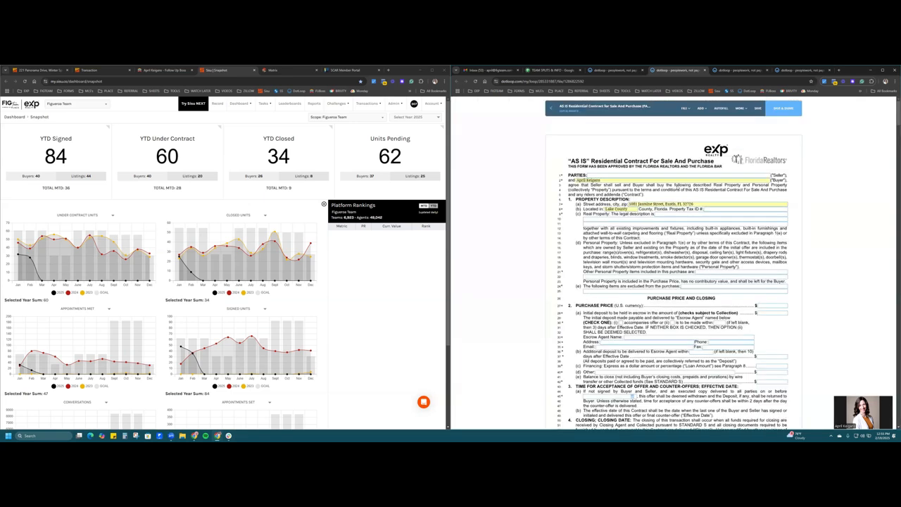
# - Select the seller field and review page 1, which shows the $300,000.00 purchase price
pyautogui.click(646, 175)
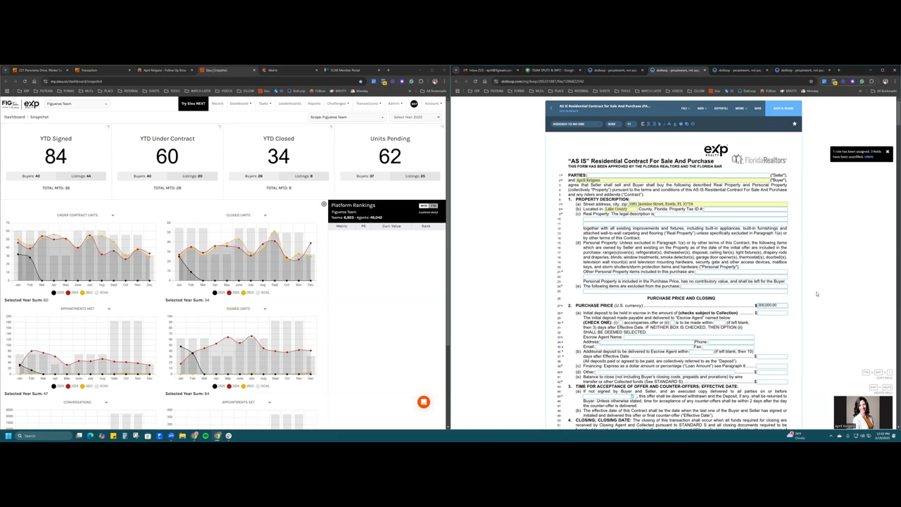
pyautogui.scroll(-2, 817, 294)
pyautogui.scroll(-4, 720, 258)
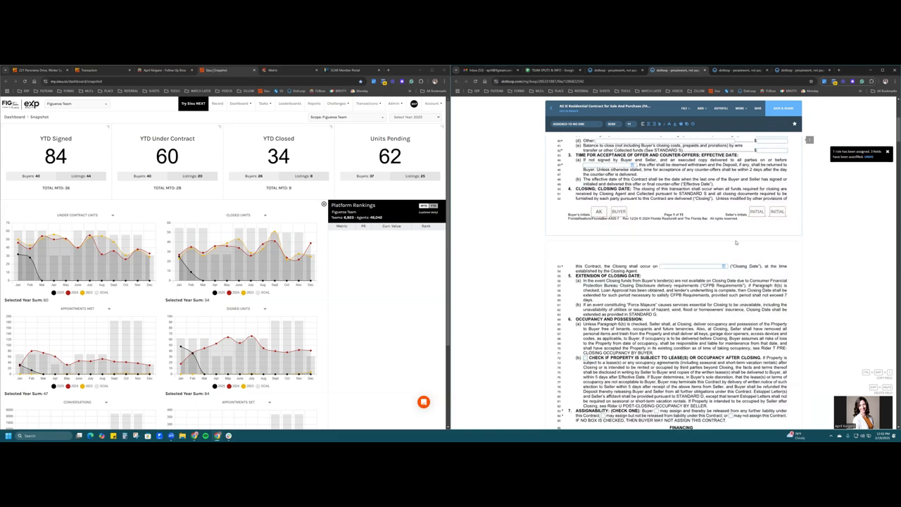
pyautogui.scroll(-1, 761, 253)
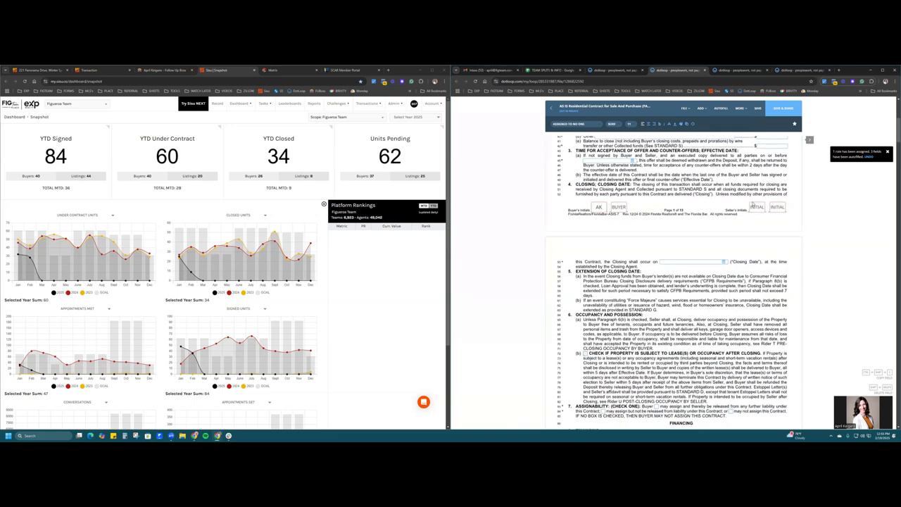
pyautogui.scroll(3, 774, 228)
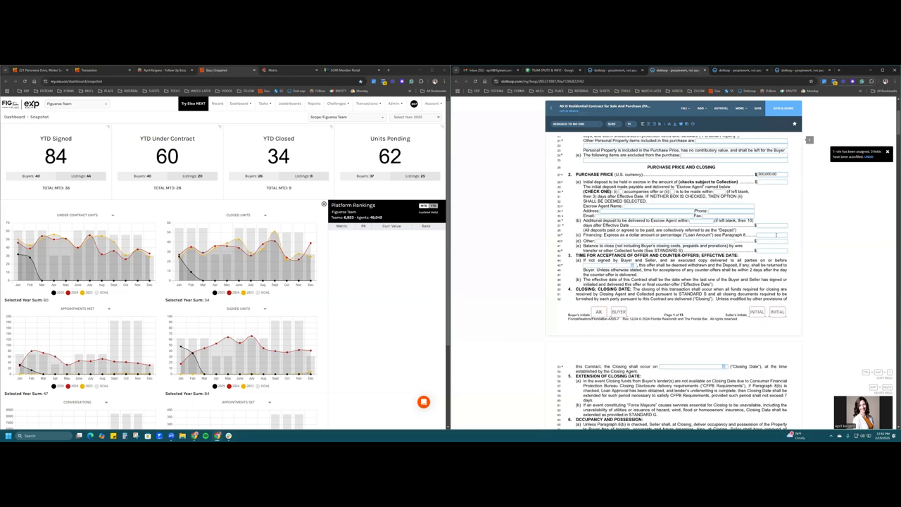
# - Scroll through the remaining contract pages down to section 20 Additional Terms
pyautogui.scroll(-3, 776, 235)
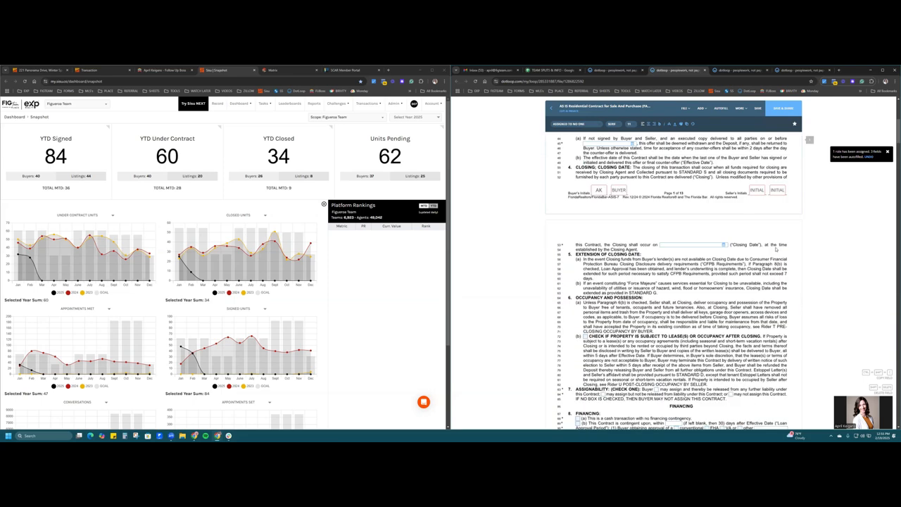
pyautogui.scroll(-5, 776, 250)
pyautogui.scroll(-5, 636, 210)
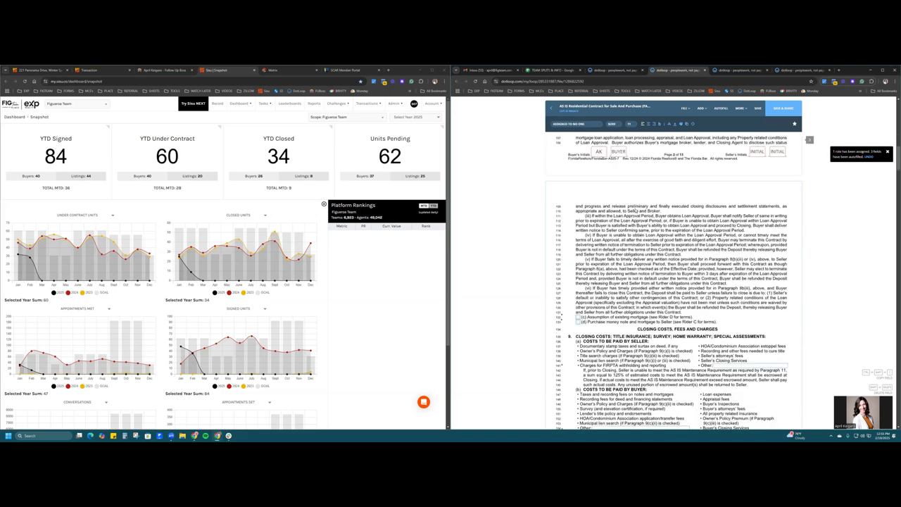
pyautogui.scroll(-6, 638, 211)
pyautogui.scroll(-6, 644, 184)
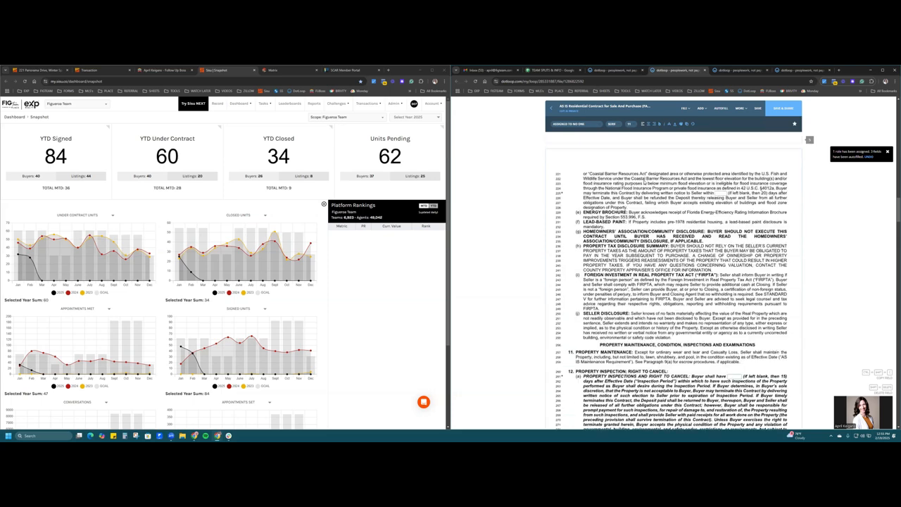
pyautogui.scroll(-12, 645, 182)
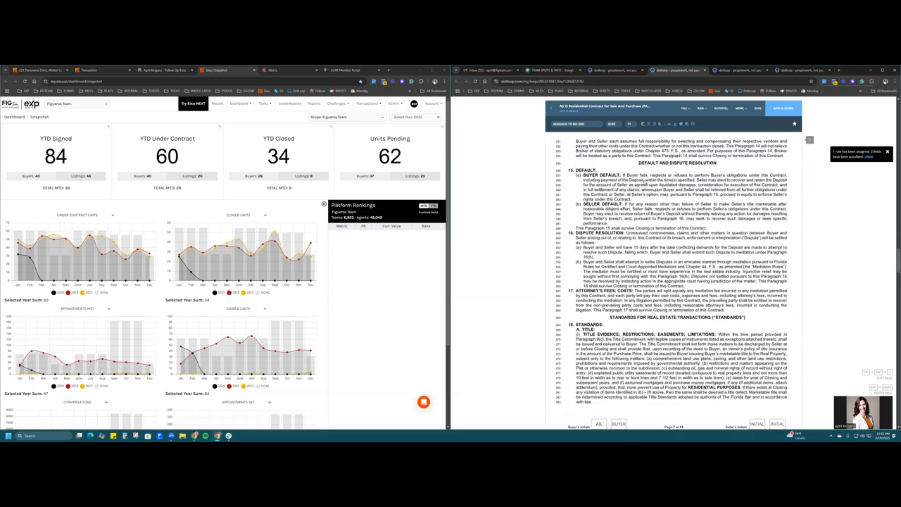
pyautogui.scroll(12, 645, 182)
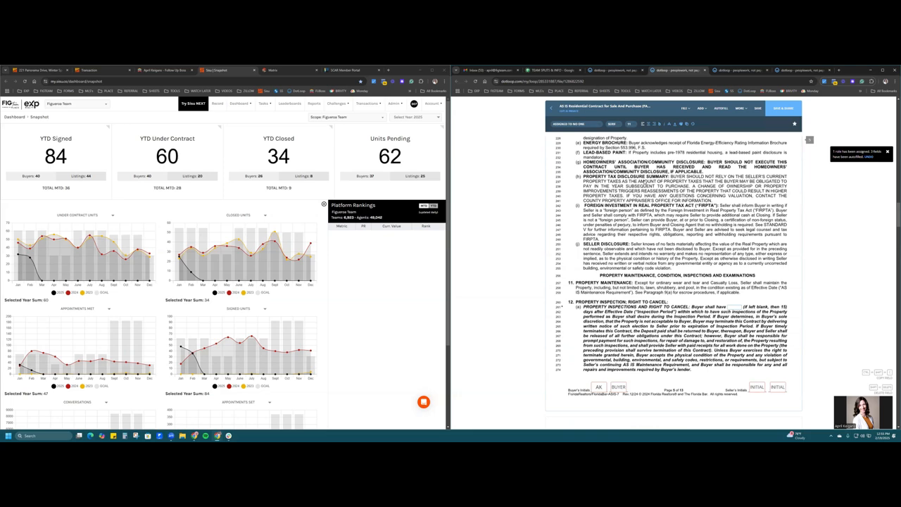
pyautogui.scroll(20, 641, 183)
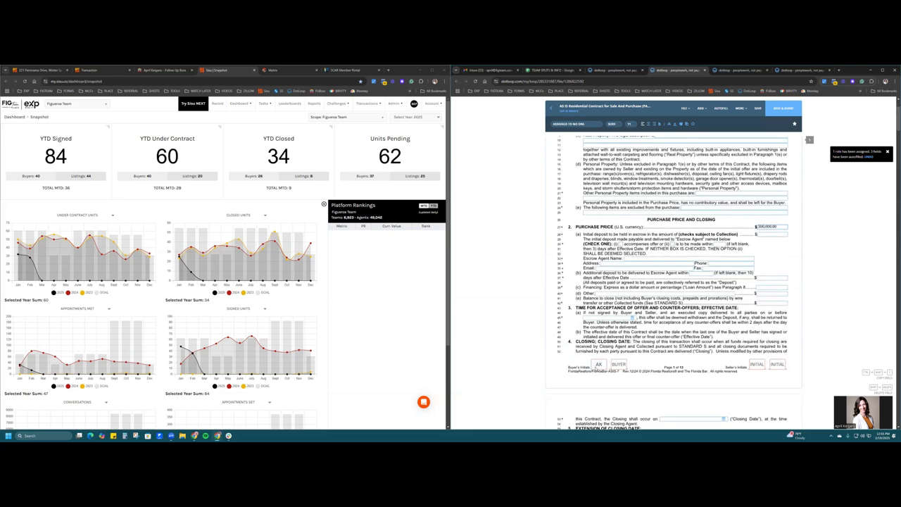
pyautogui.scroll(-1, 598, 364)
pyautogui.scroll(-4, 598, 365)
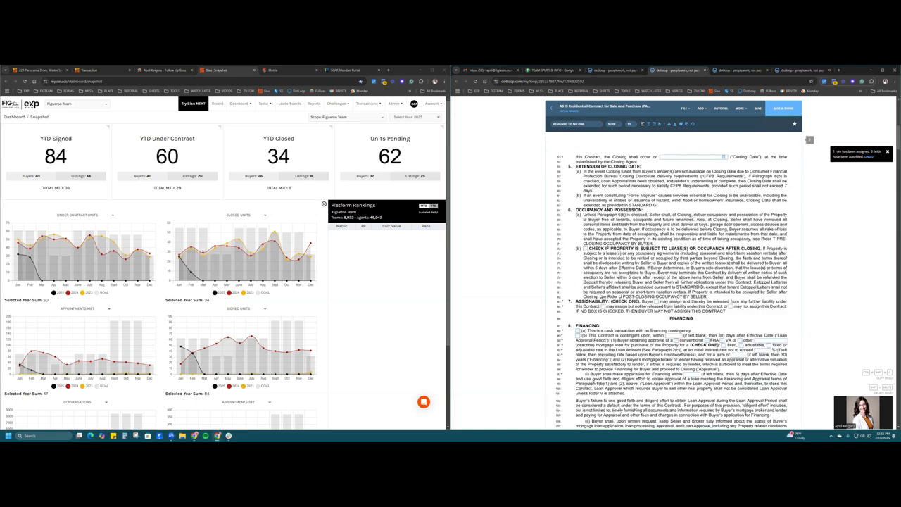
pyautogui.scroll(-4, 600, 230)
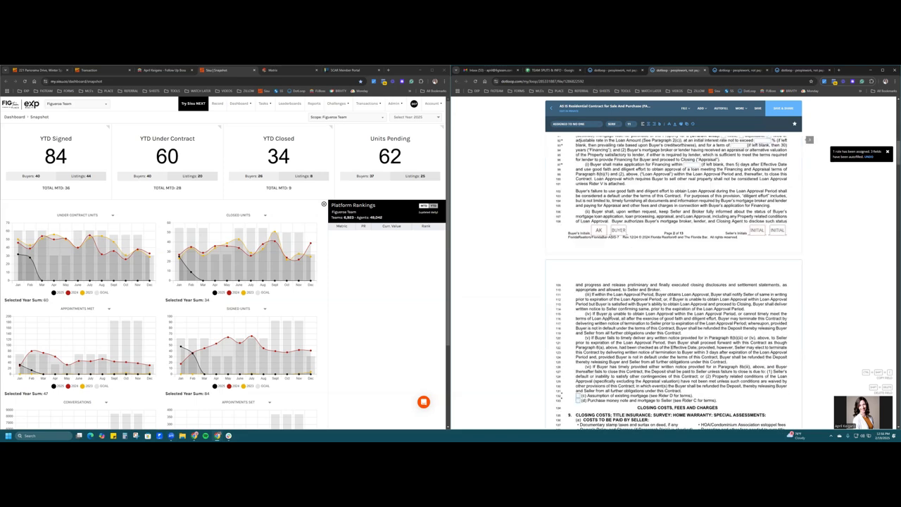
pyautogui.scroll(-20, 612, 314)
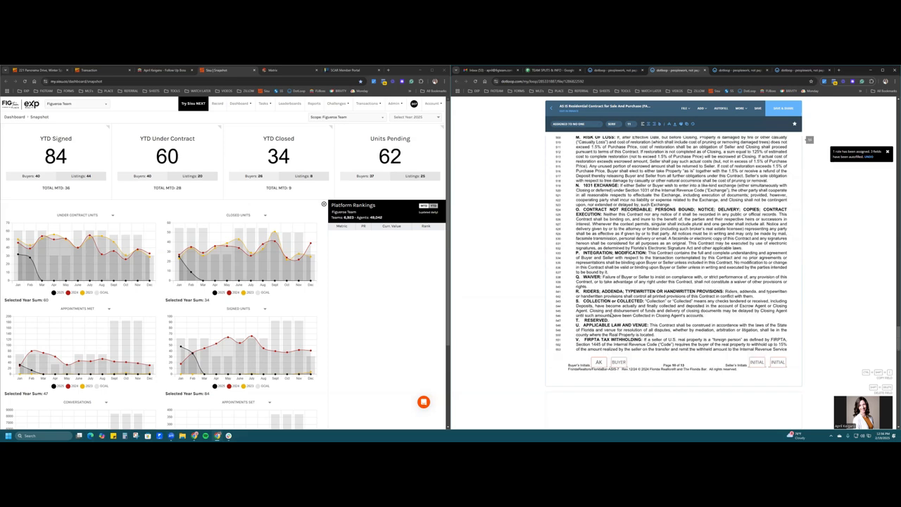
pyautogui.scroll(-10, 611, 315)
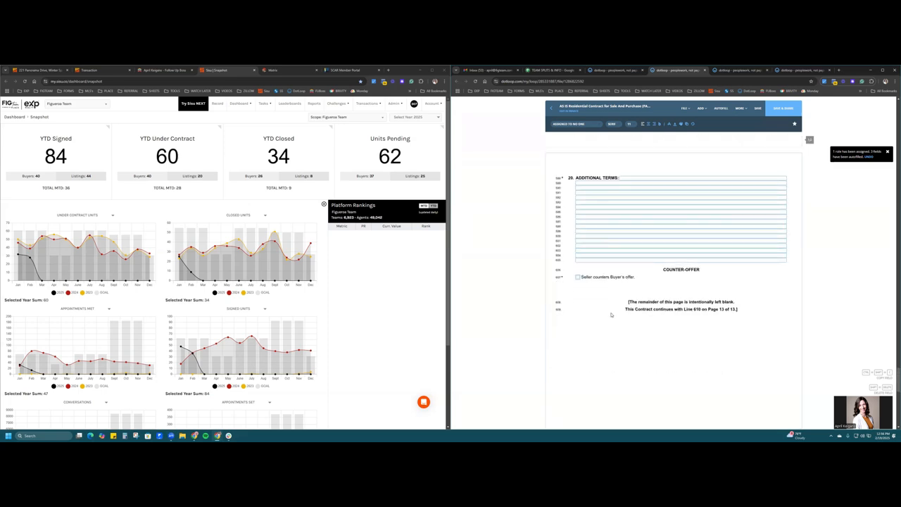
pyautogui.scroll(3, 611, 315)
# - Add an initials field beside the buyer's initials
pyautogui.click(702, 109)
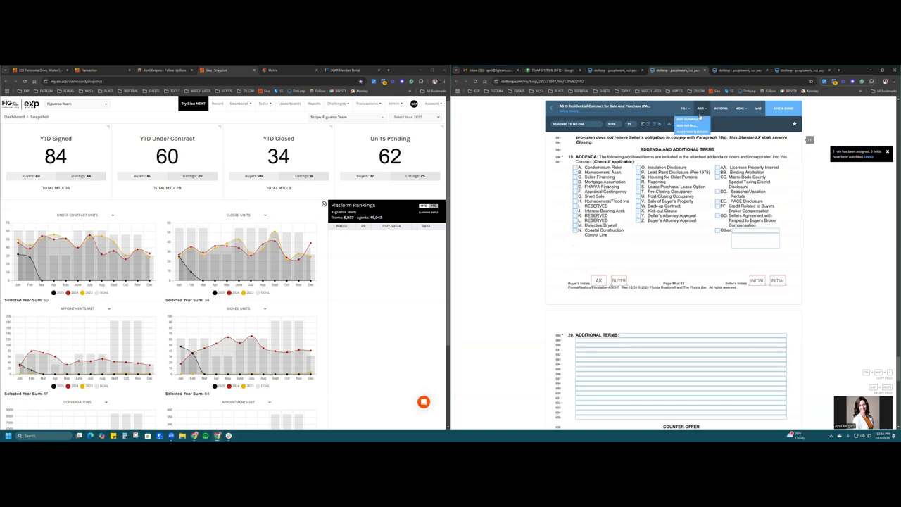
pyautogui.click(687, 125)
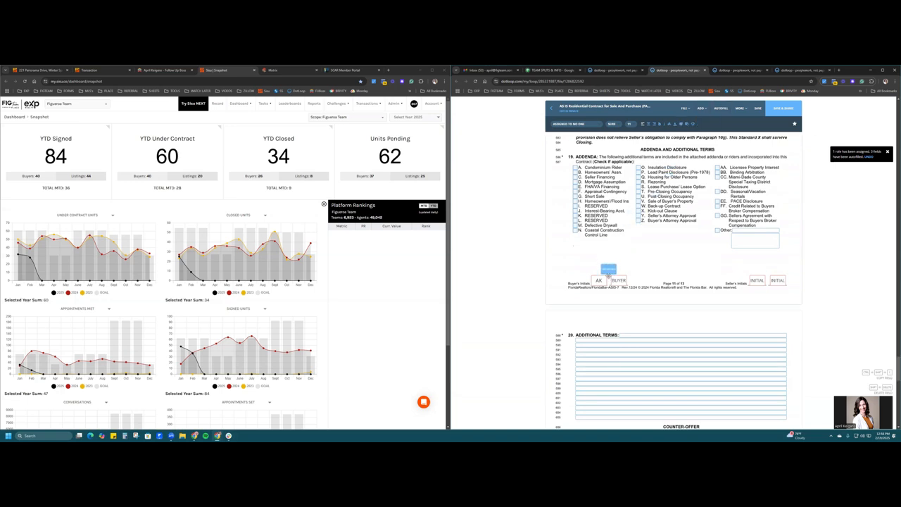
pyautogui.click(609, 271)
pyautogui.scroll(-3, 634, 282)
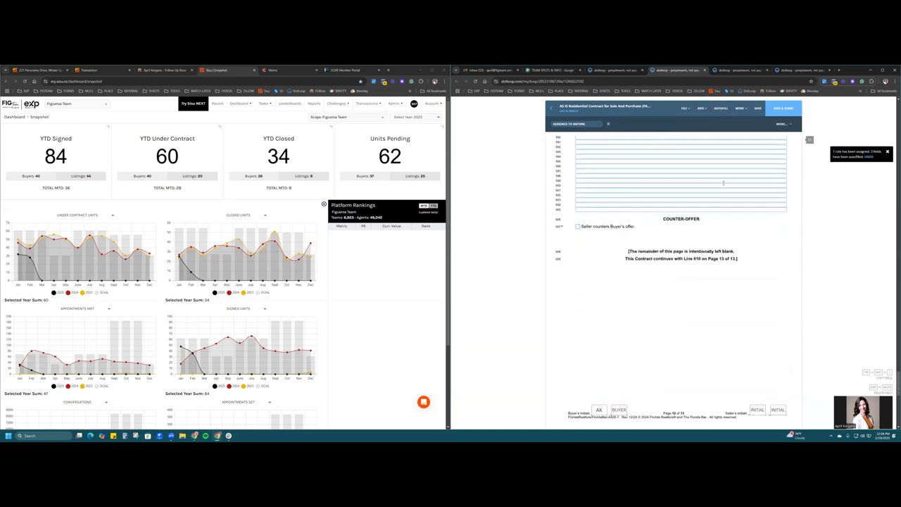
# - Place a SIGN HERE signature field above the Buyer line and check its assigned signer
pyautogui.click(702, 109)
pyautogui.click(694, 119)
pyautogui.scroll(-6, 655, 224)
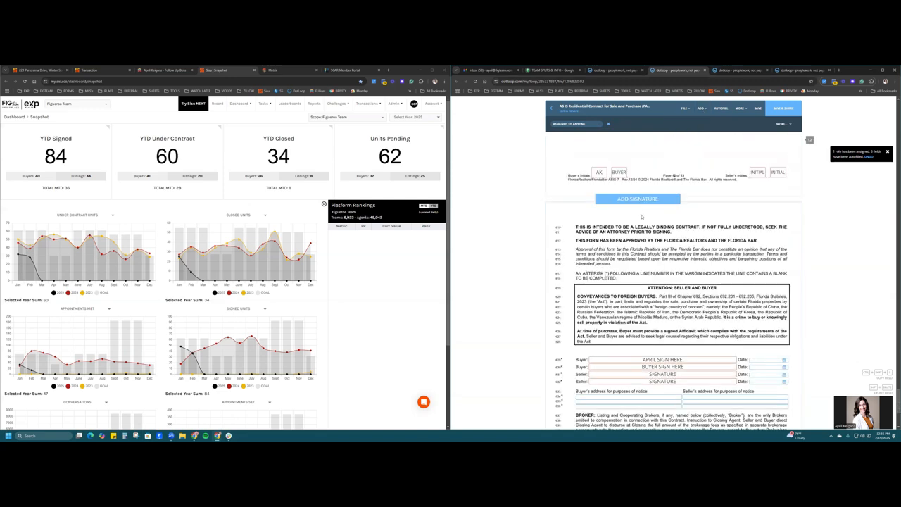
pyautogui.scroll(-3, 641, 217)
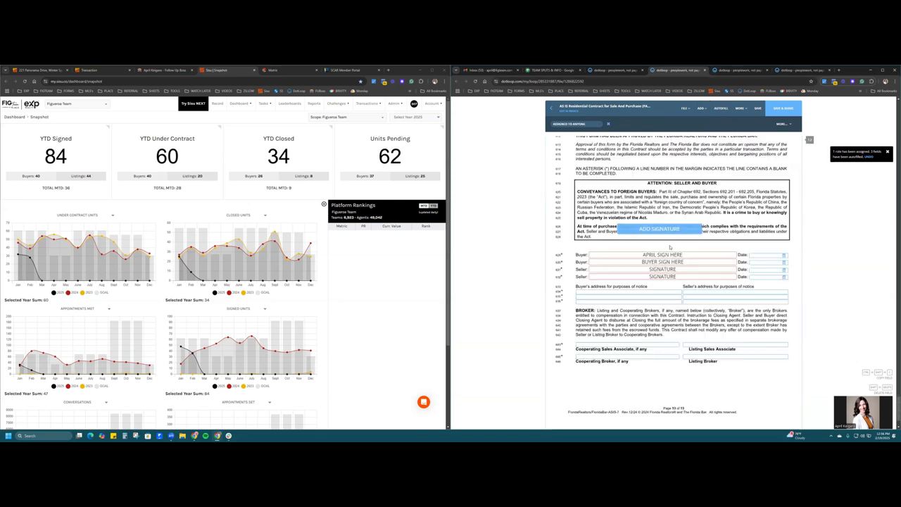
pyautogui.click(630, 246)
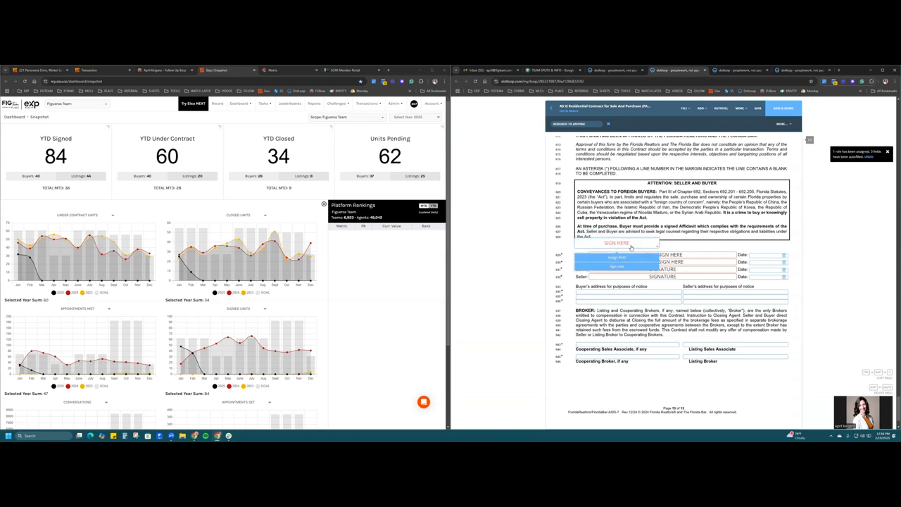
pyautogui.moveTo(631, 247); pyautogui.dragTo(633, 250)
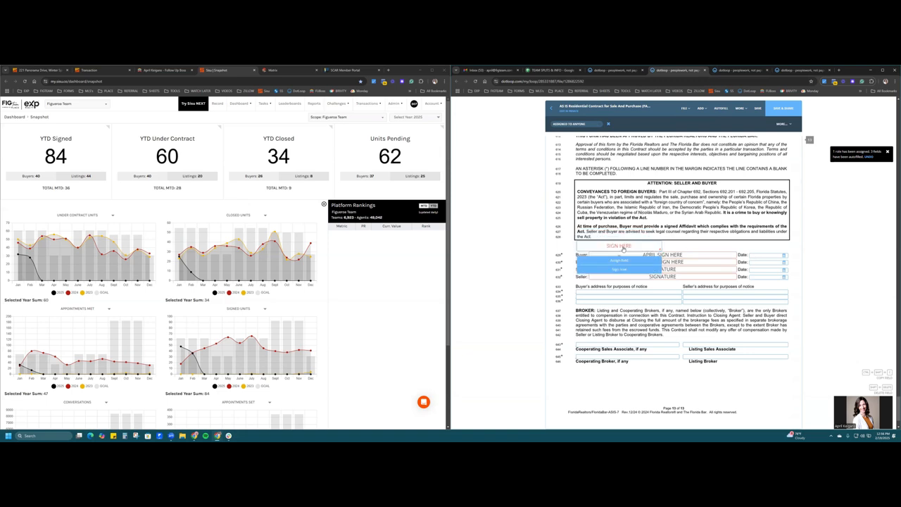
pyautogui.click(580, 124)
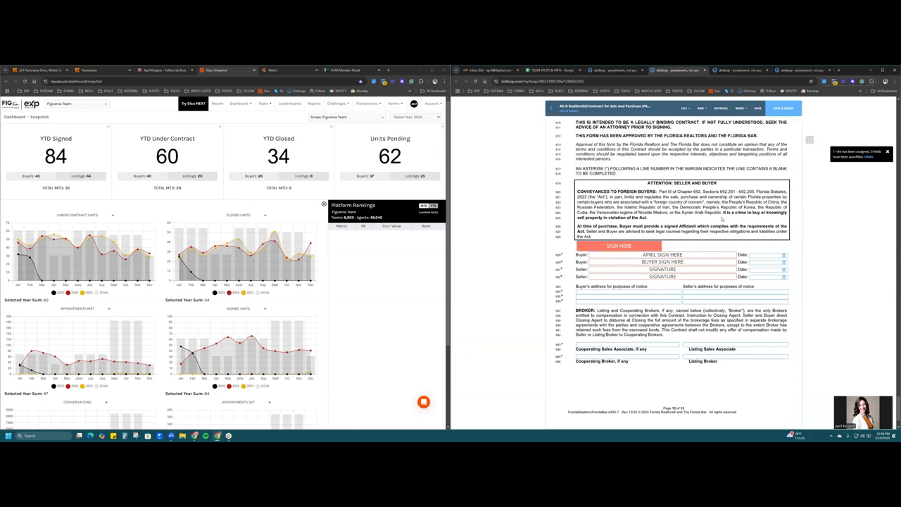
pyautogui.scroll(-2, 722, 219)
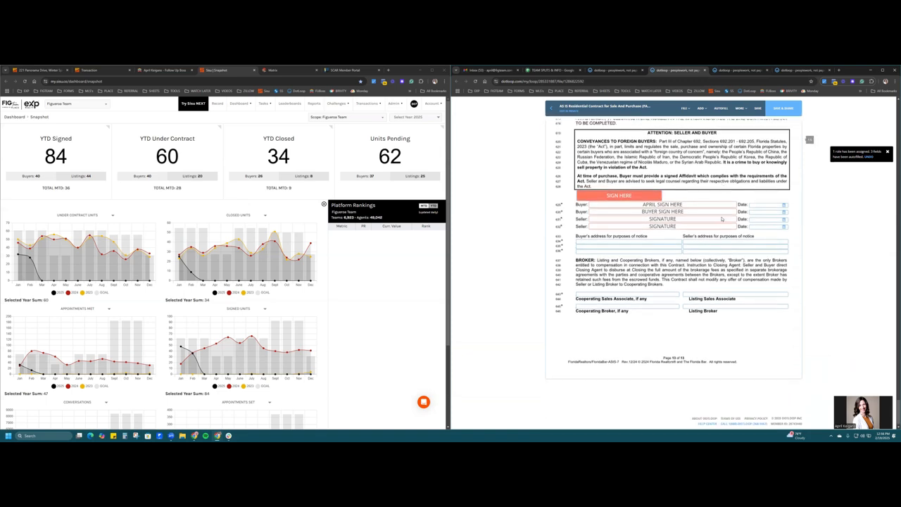
# - Enter the two cooperating sales associates' names and 'eXp Realty, LLC' as the Cooperating Broker
pyautogui.rightClick(789, 291)
pyautogui.click(726, 337)
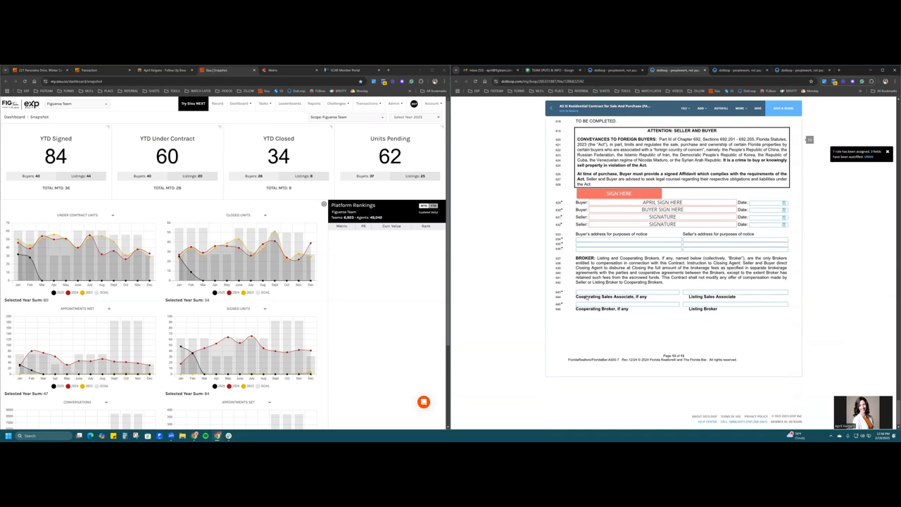
pyautogui.click(589, 293)
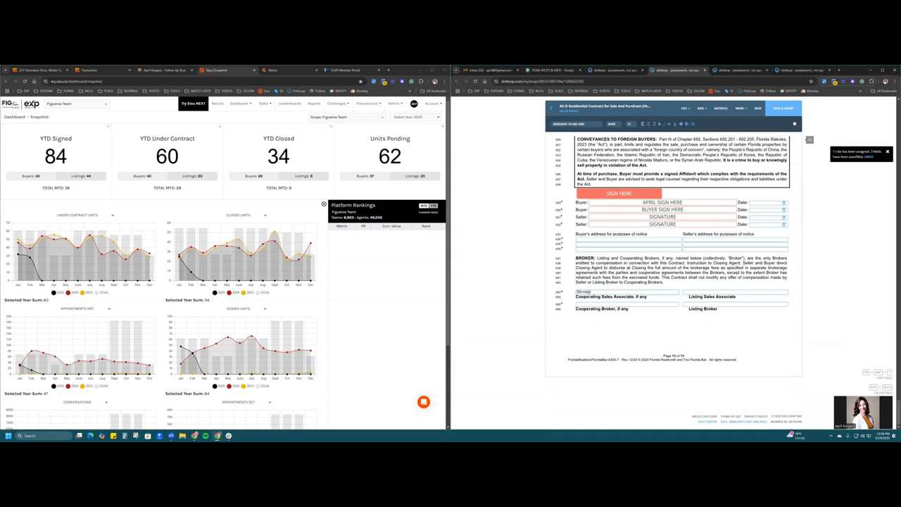
pyautogui.click(605, 304)
pyautogui.write('eXp Realty, LLC')
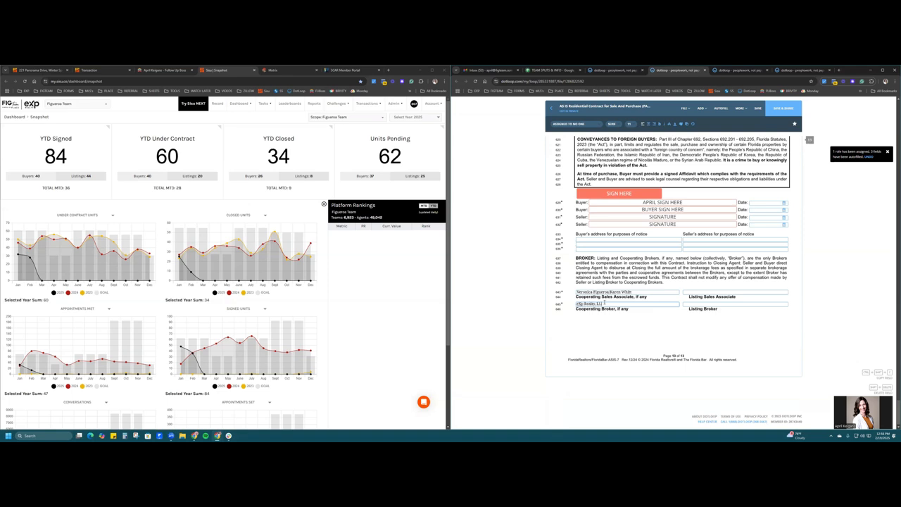
pyautogui.click(614, 315)
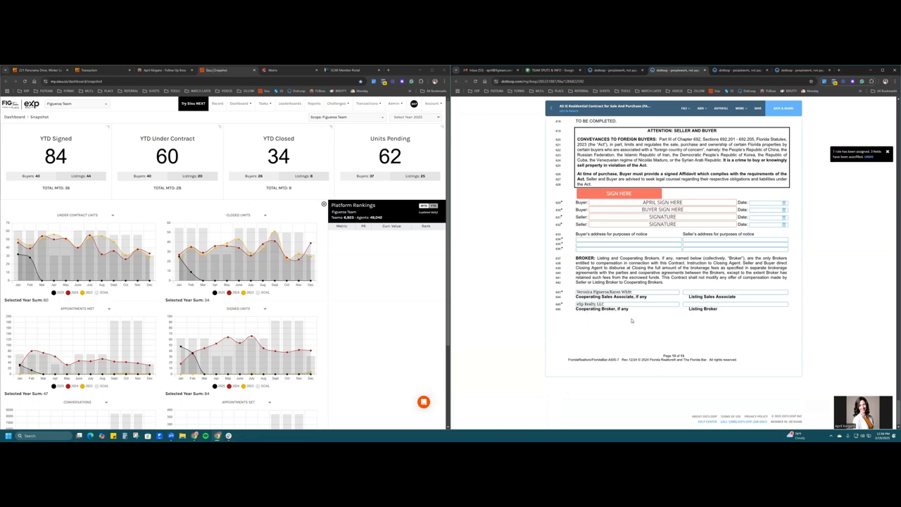
# - Back in the loop's documents, open the AS IS Residential Contract's more-actions menu, then return
pyautogui.scroll(3, 711, 217)
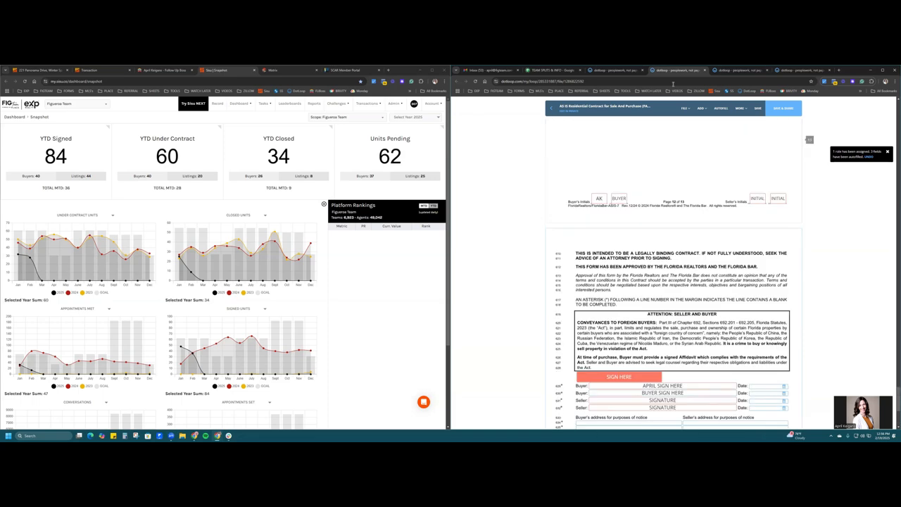
pyautogui.click(613, 70)
pyautogui.scroll(-2, 634, 209)
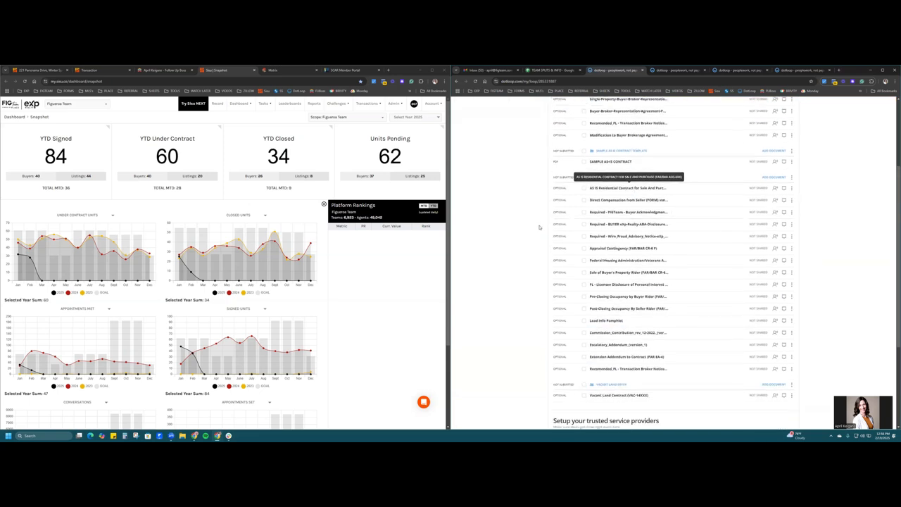
pyautogui.click(625, 191)
pyautogui.click(742, 108)
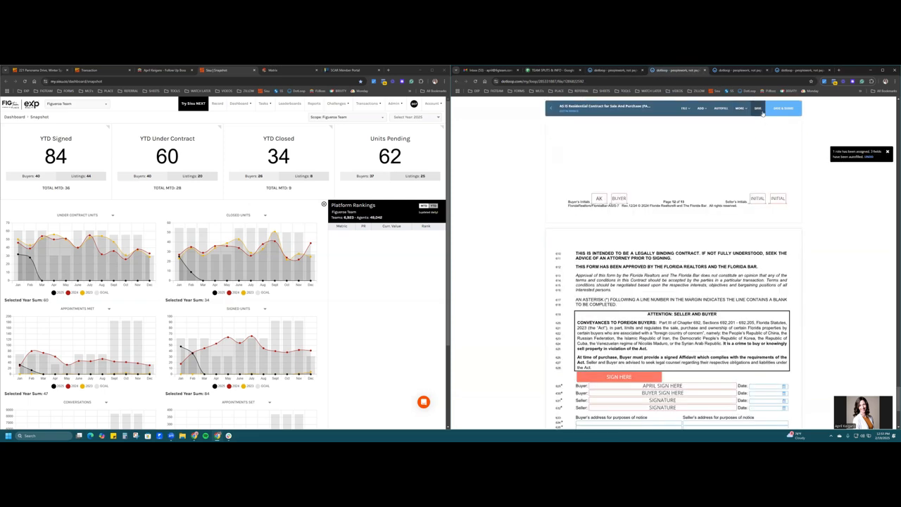
pyautogui.click(629, 72)
# - Share the AS IS contract, Direct Compensation, FIGTeam and buyer ABA disclosure documents with the buyer
pyautogui.click(584, 188)
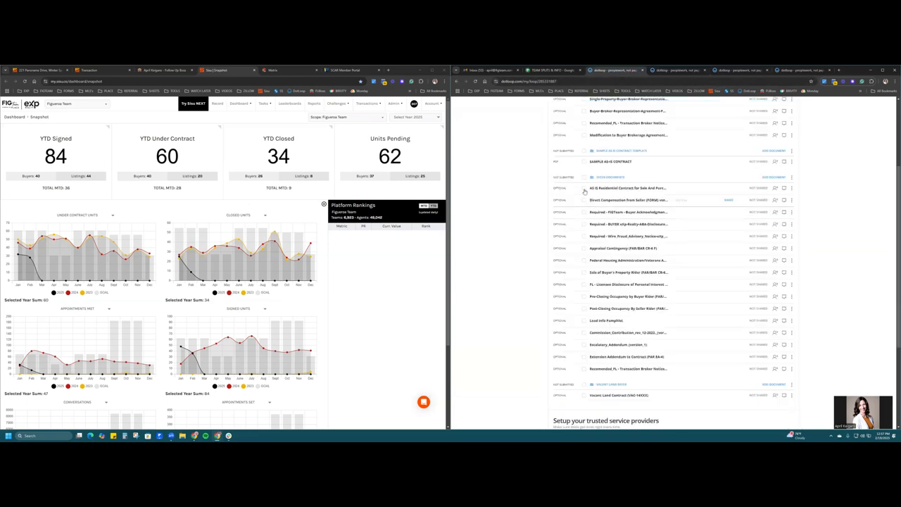
pyautogui.click(584, 200)
pyautogui.click(584, 212)
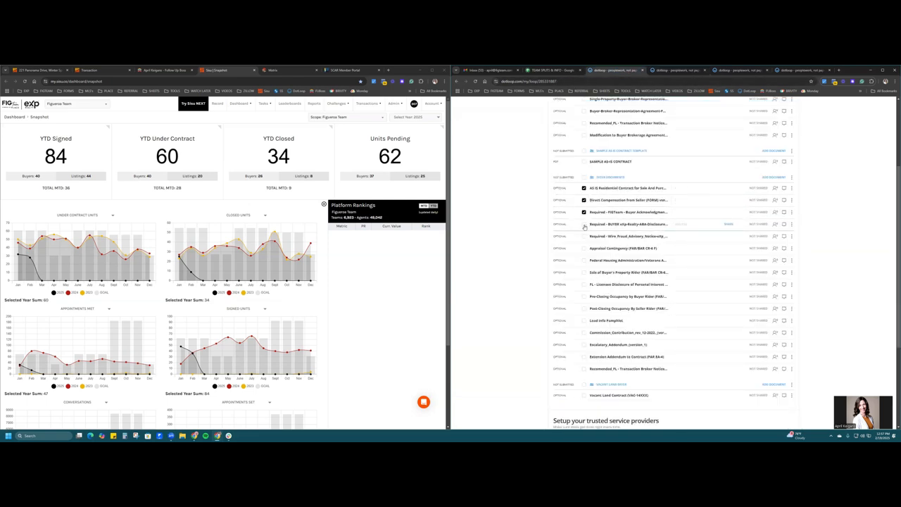
pyautogui.click(584, 224)
pyautogui.scroll(3, 699, 218)
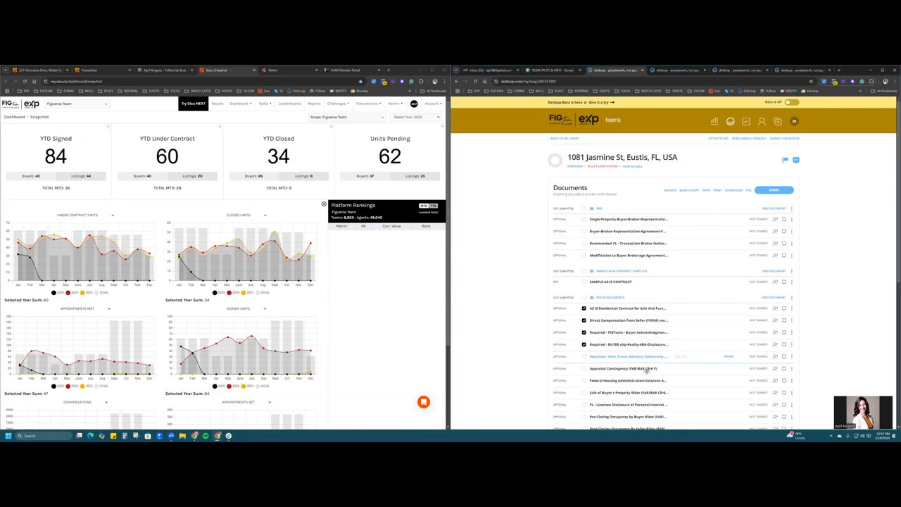
pyautogui.click(785, 191)
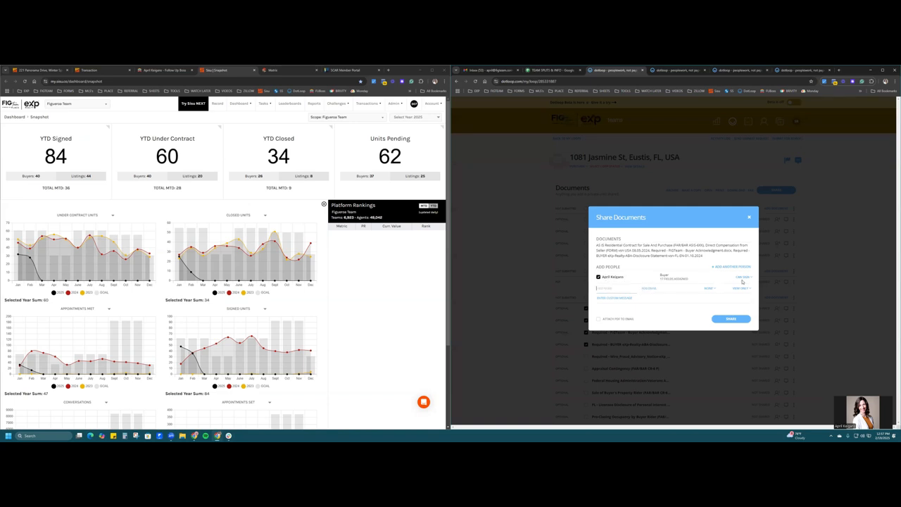
pyautogui.click(738, 319)
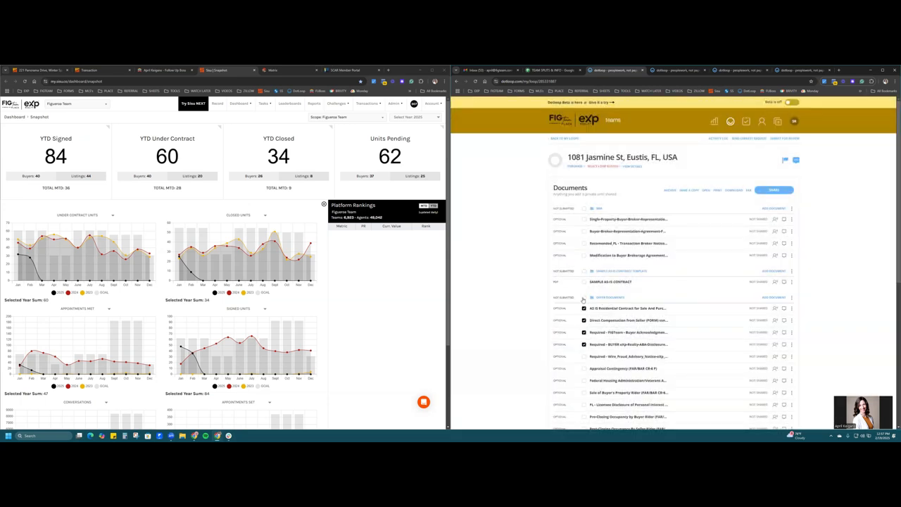
pyautogui.click(584, 297)
pyautogui.click(584, 297)
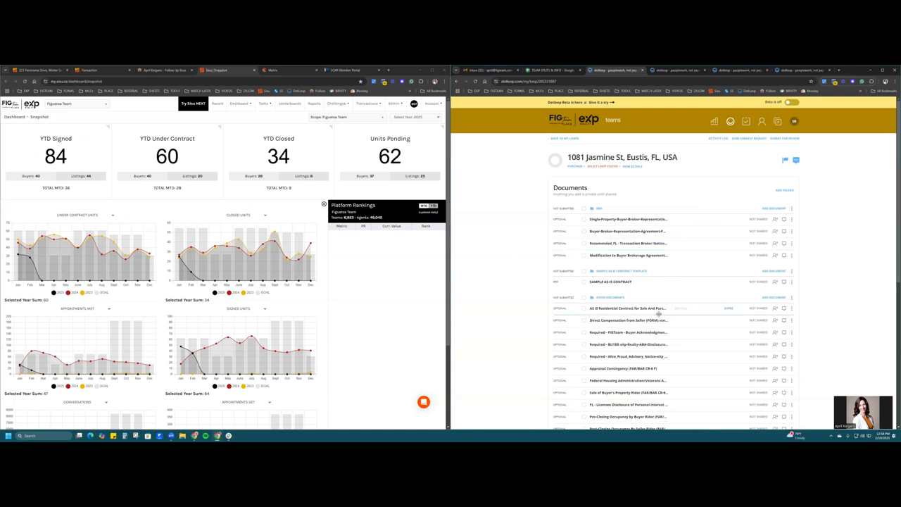
pyautogui.click(775, 299)
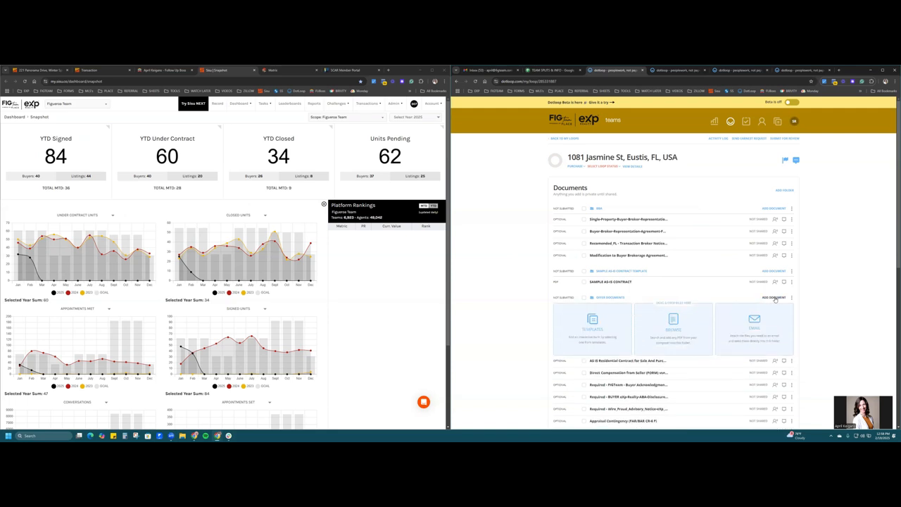
pyautogui.click(696, 329)
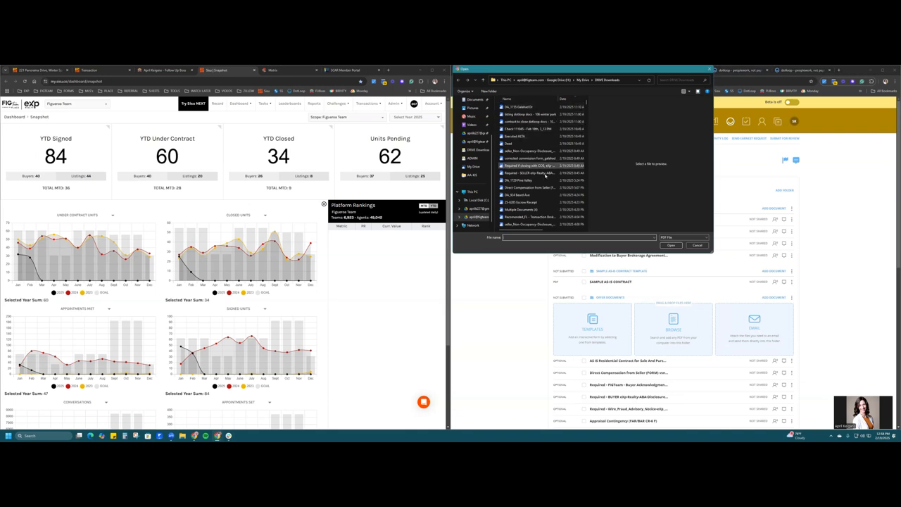
pyautogui.click(539, 107)
pyautogui.keyDown('ctrl'); pyautogui.click(544, 123); pyautogui.keyUp('ctrl')
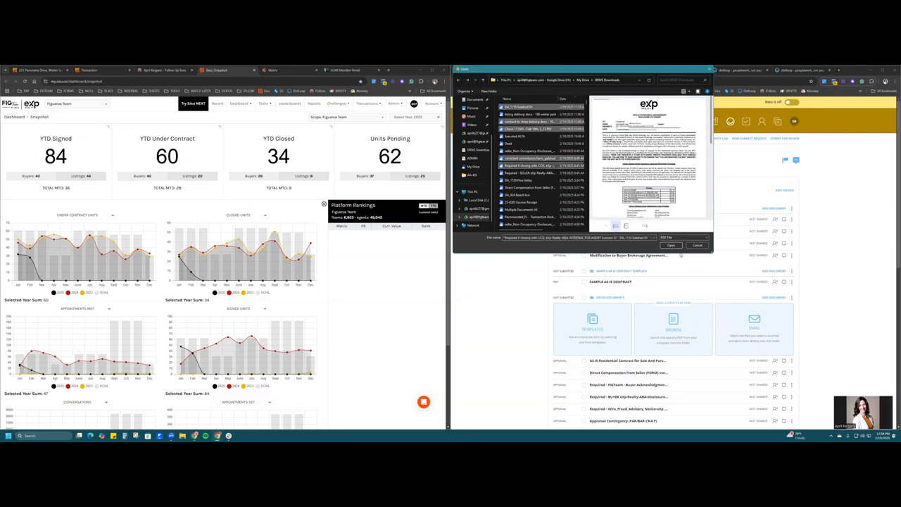
pyautogui.click(672, 246)
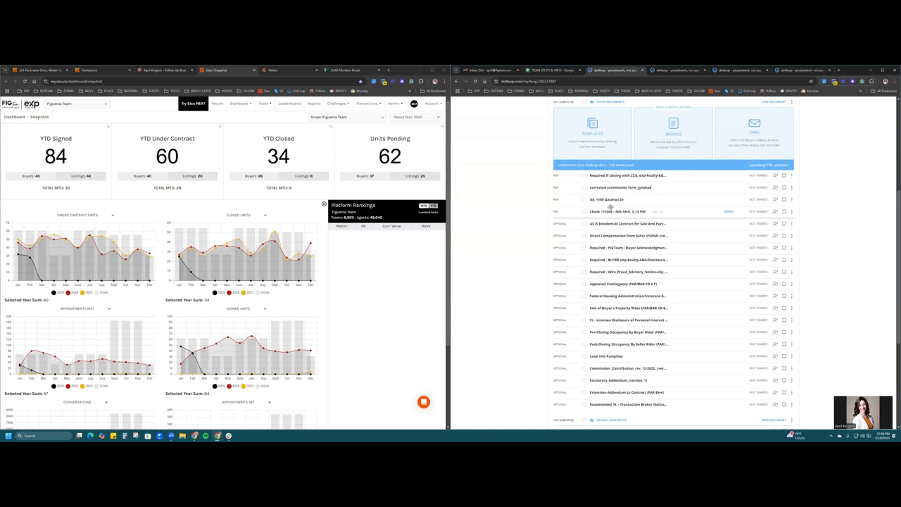
pyautogui.scroll(2, 620, 204)
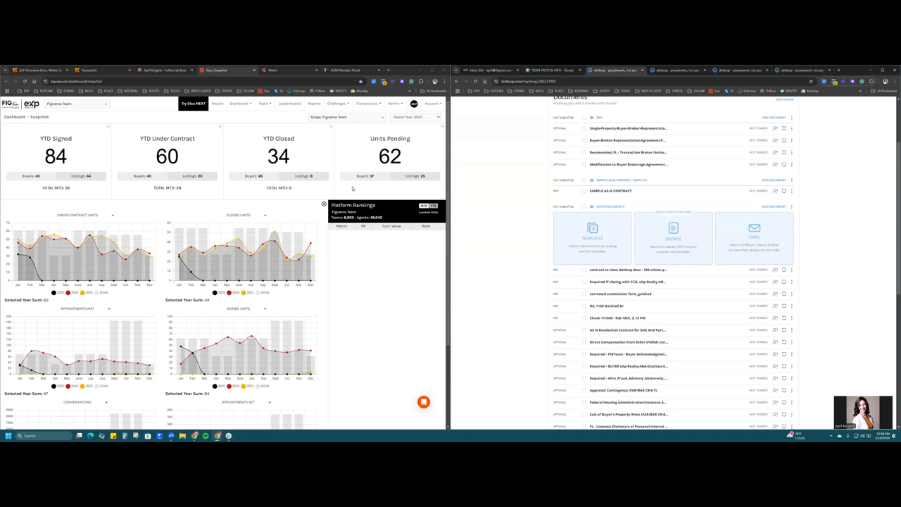
pyautogui.click(359, 307)
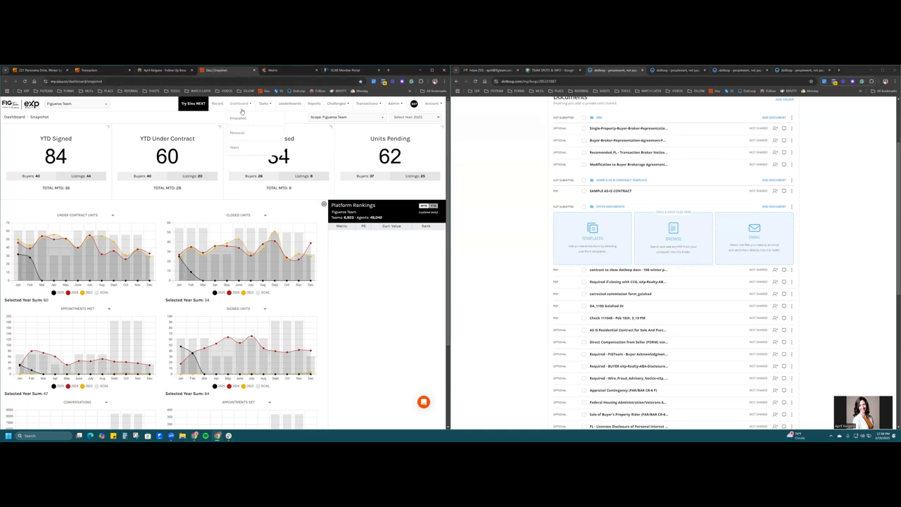
# - Set the signed date to 02/19/2025 and the sale type to Traditional
pyautogui.moveTo(368, 106)
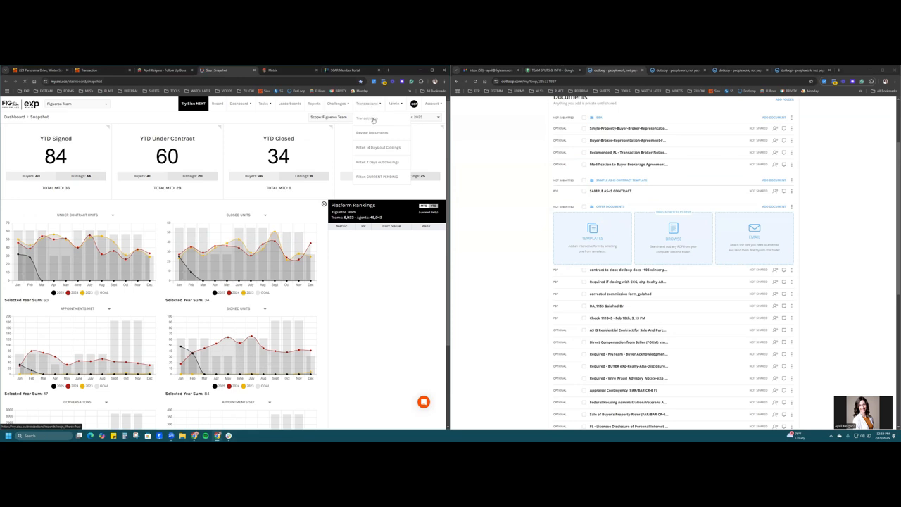
pyautogui.click(374, 119)
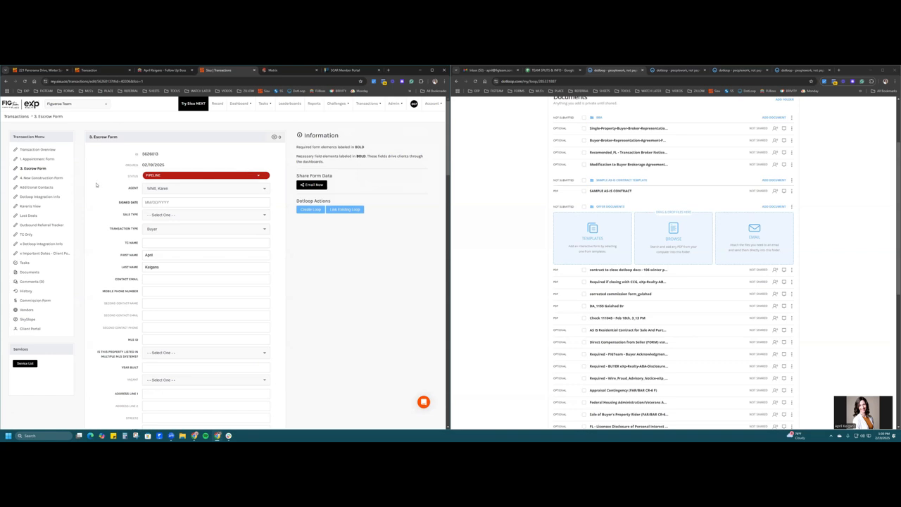
pyautogui.click(144, 202)
pyautogui.click(178, 202)
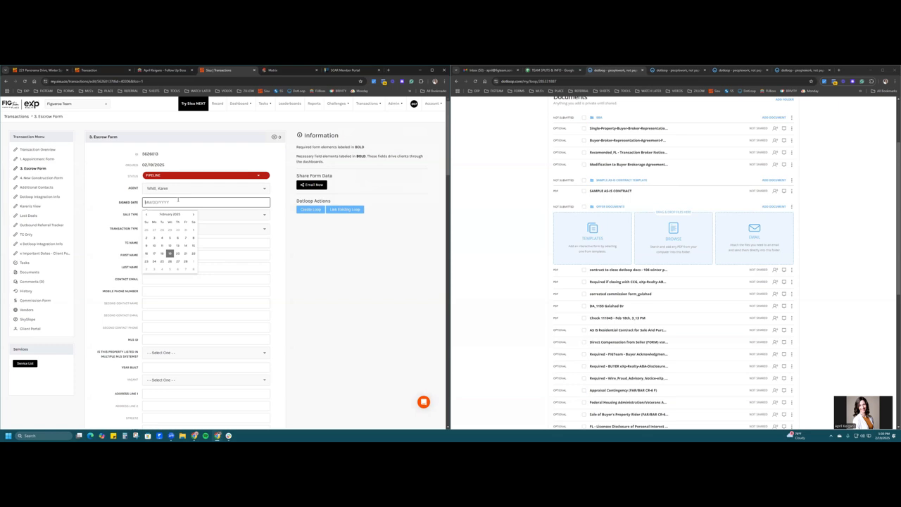
pyautogui.click(170, 253)
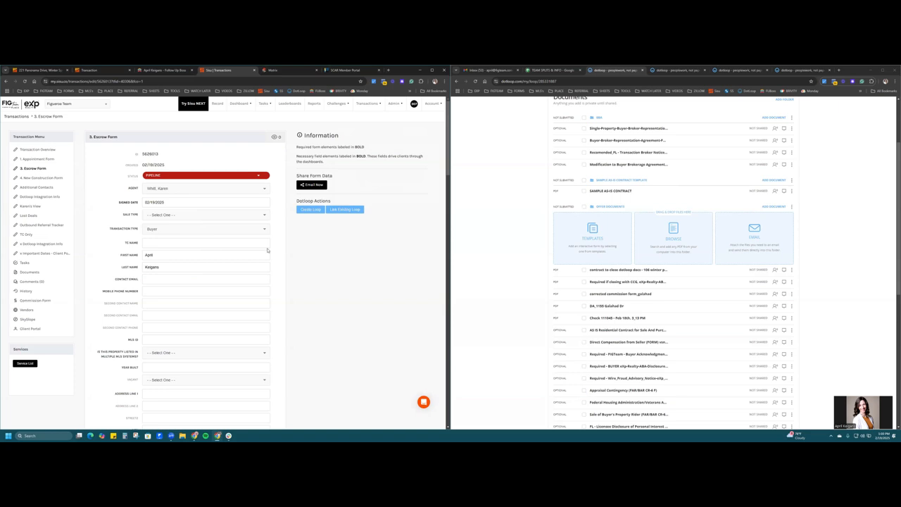
pyautogui.click(170, 217)
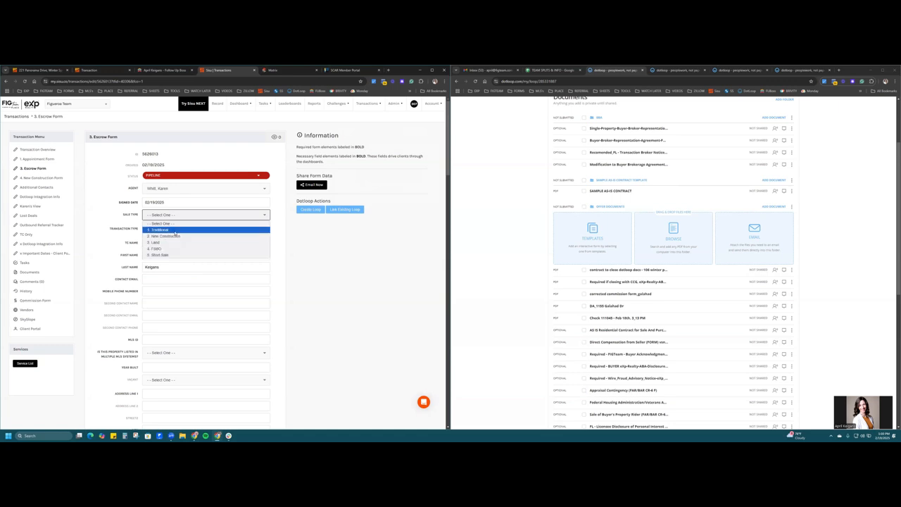
pyautogui.click(175, 232)
pyautogui.scroll(-2, 115, 161)
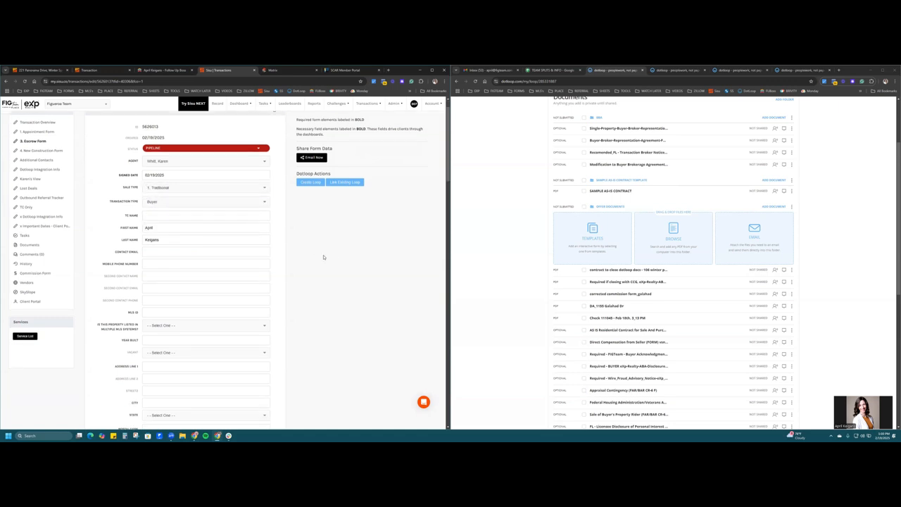
# - Choose Buyer as transaction type and fill the TC name, client names, e-mail and mobile phone
pyautogui.click(156, 151)
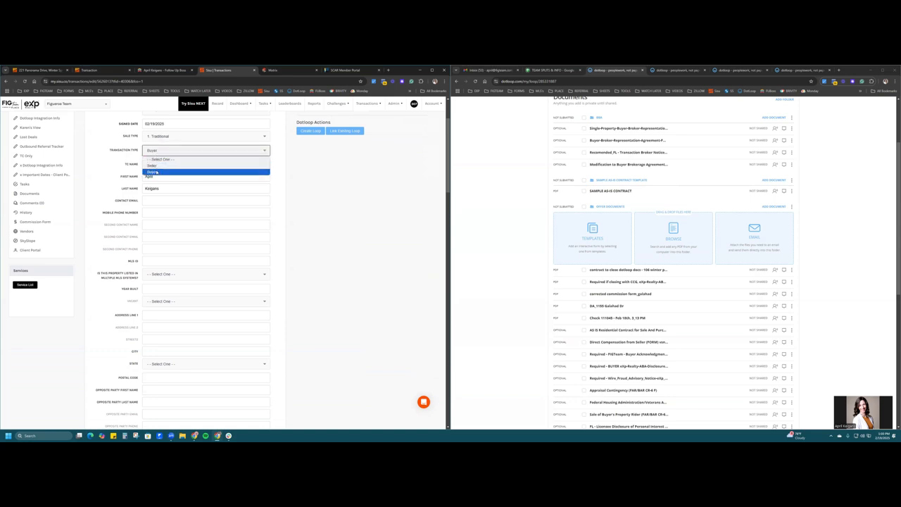
pyautogui.click(156, 172)
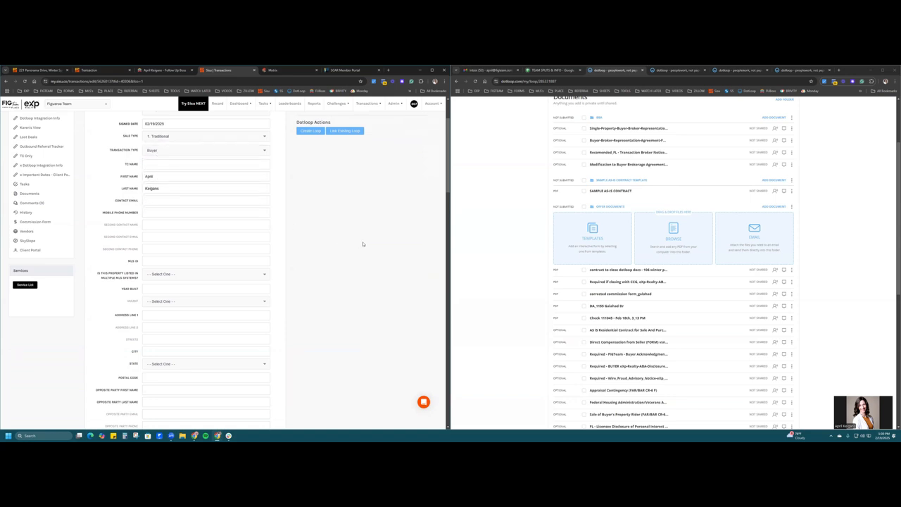
pyautogui.click(243, 165)
pyautogui.click(134, 178)
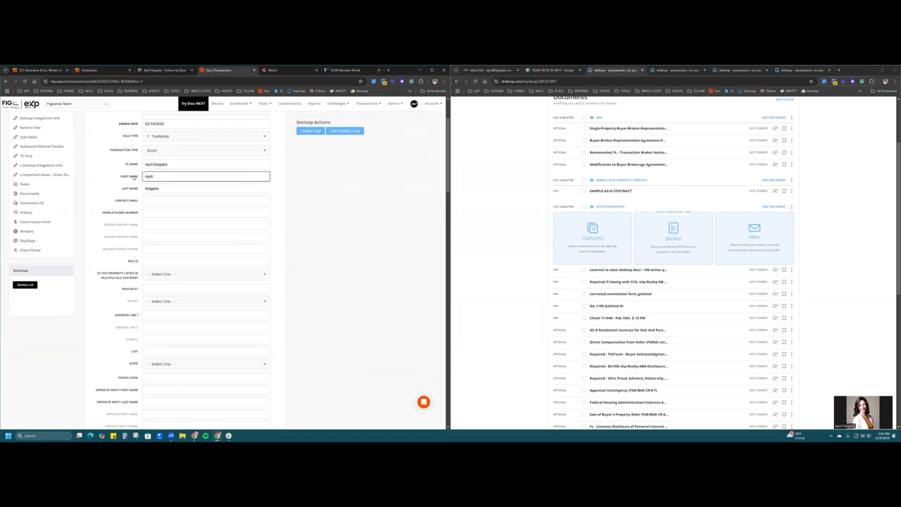
pyautogui.click(158, 188)
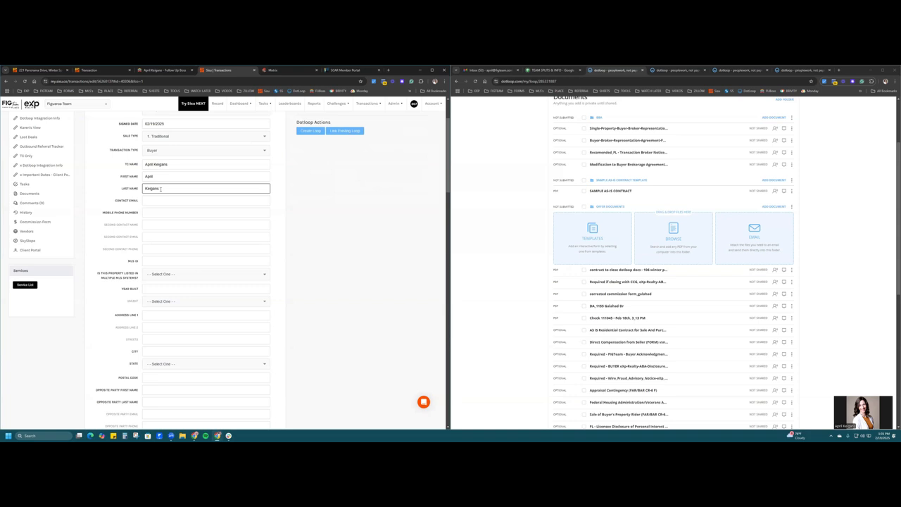
pyautogui.click(205, 202)
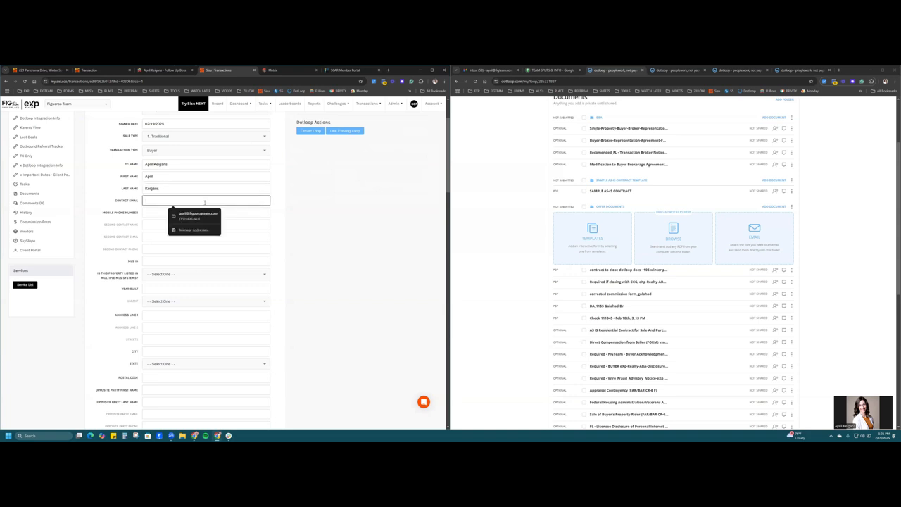
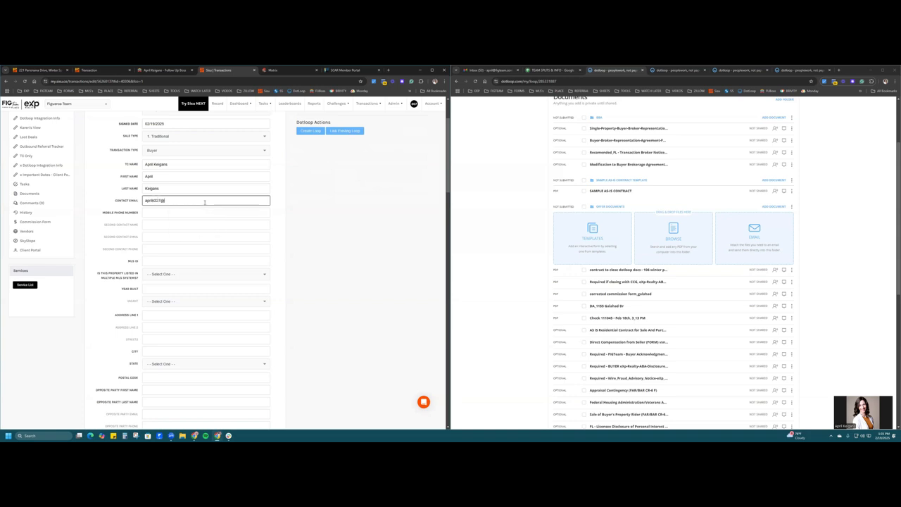
pyautogui.press('Tab')
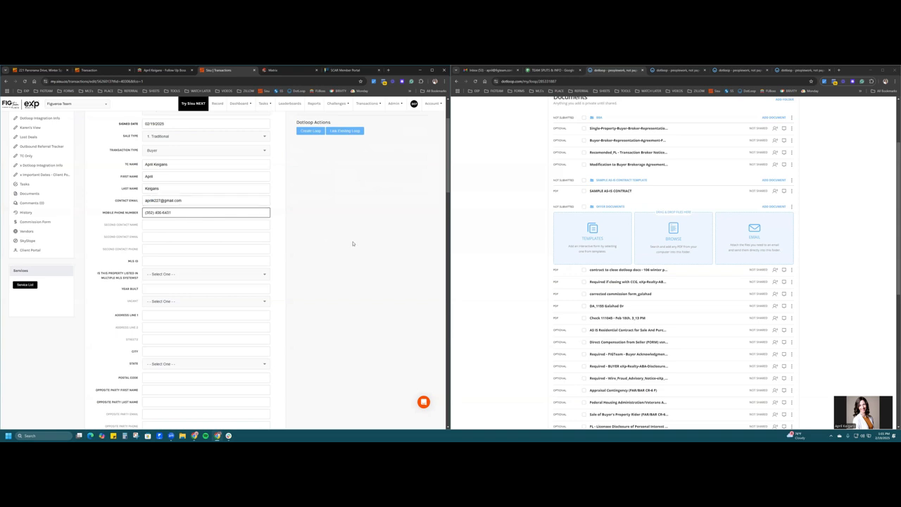
pyautogui.click(252, 225)
pyautogui.scroll(-15, 304, 263)
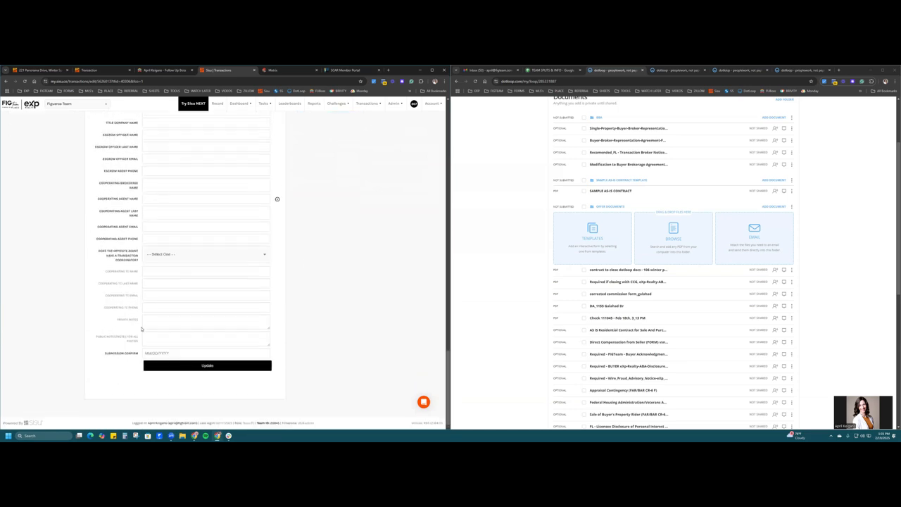
# - Enter MLS ID G12345678, answer No to the MLS listing question, and set year built 1962
pyautogui.moveTo(115, 321); pyautogui.dragTo(138, 322)
pyautogui.click(220, 318)
pyautogui.scroll(15, 320, 328)
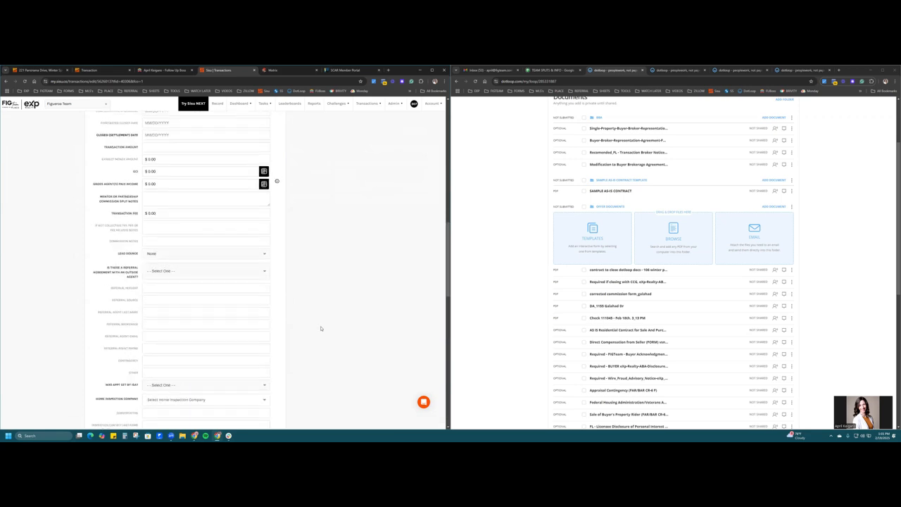
pyautogui.scroll(5, 320, 328)
pyautogui.scroll(-1, 322, 329)
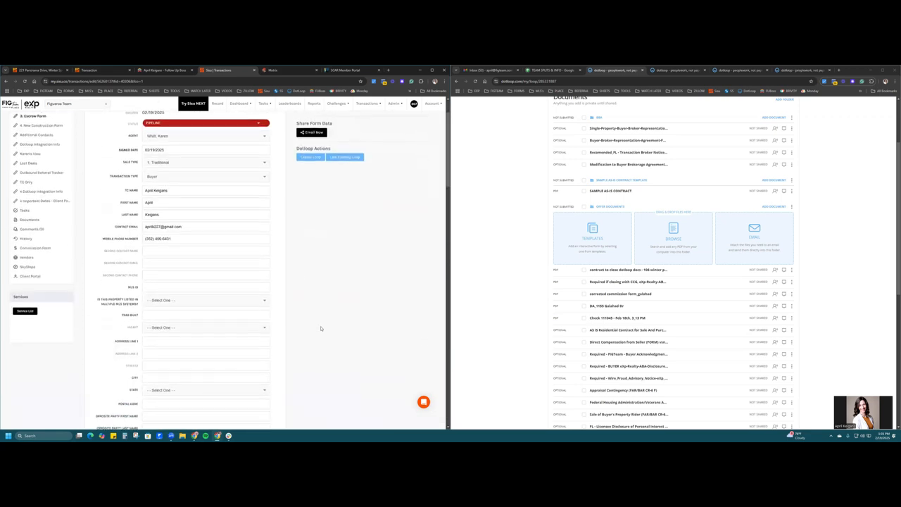
pyautogui.click(222, 285)
pyautogui.write('G12345678')
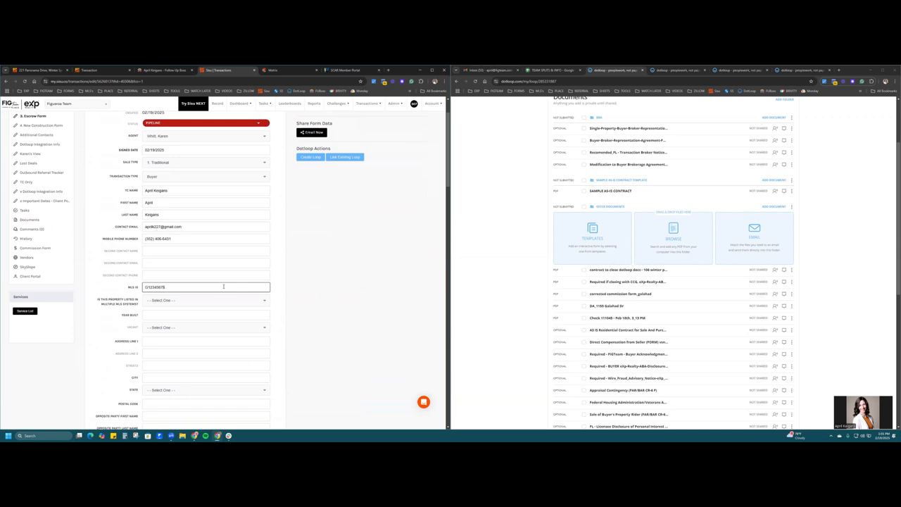
pyautogui.scroll(-1, 86, 287)
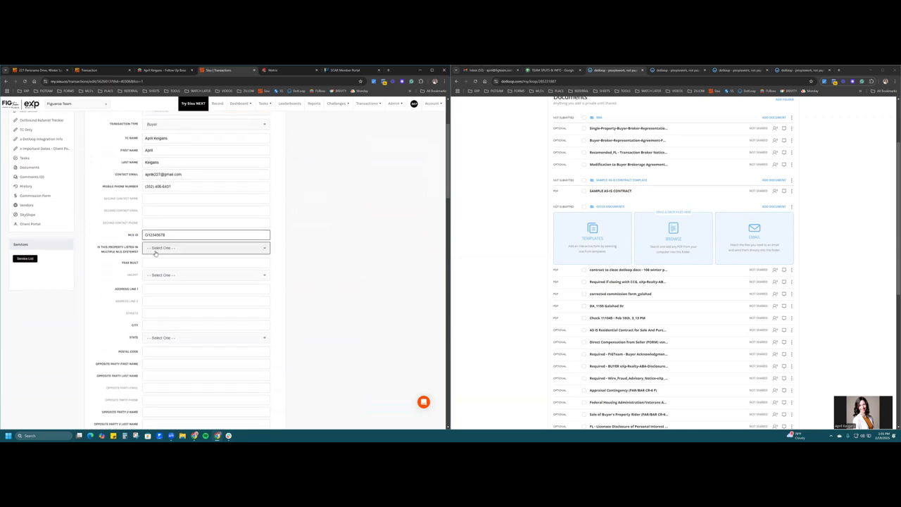
pyautogui.click(160, 249)
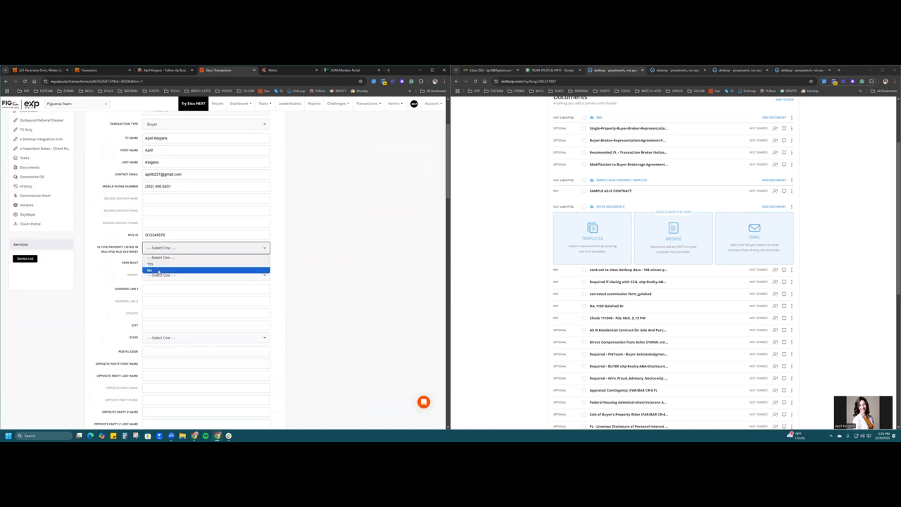
pyautogui.click(152, 270)
pyautogui.click(248, 263)
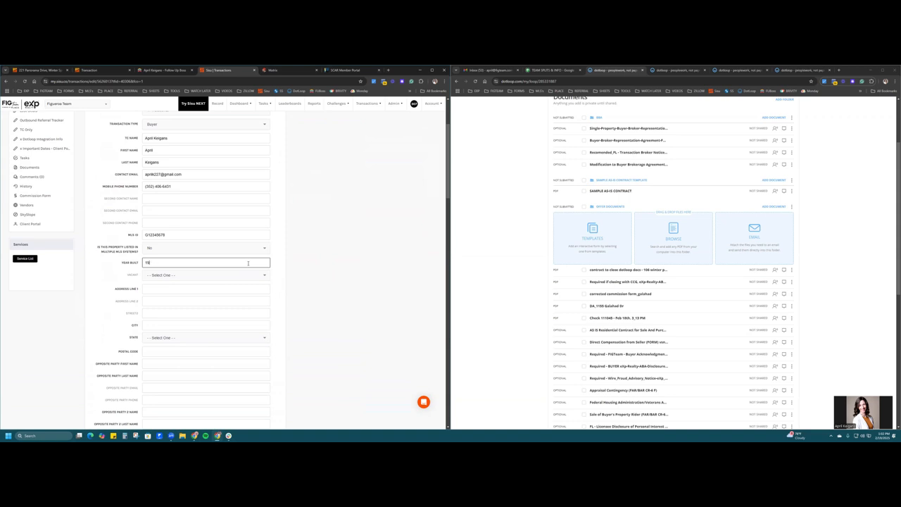
pyautogui.write('1962')
pyautogui.click(324, 272)
# - Fill in the property's street address, city, Florida as state, and postal code
pyautogui.scroll(-1, 324, 272)
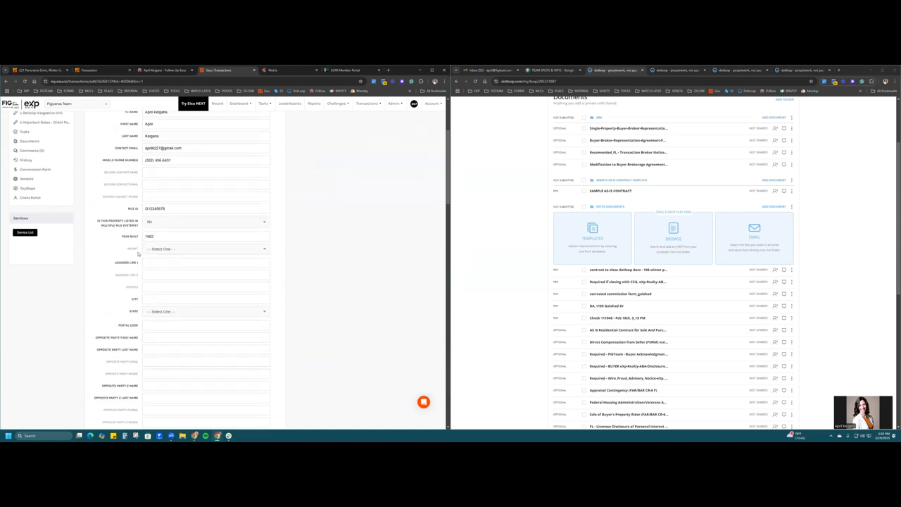
pyautogui.click(157, 263)
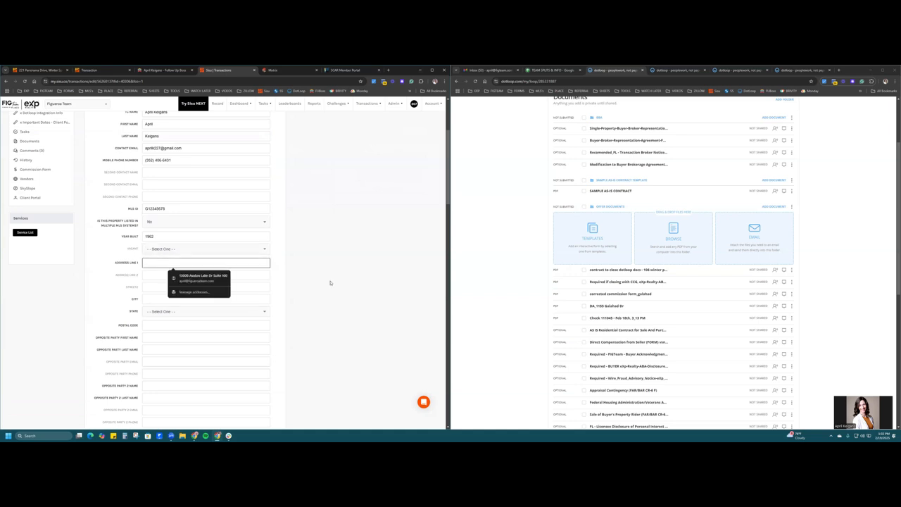
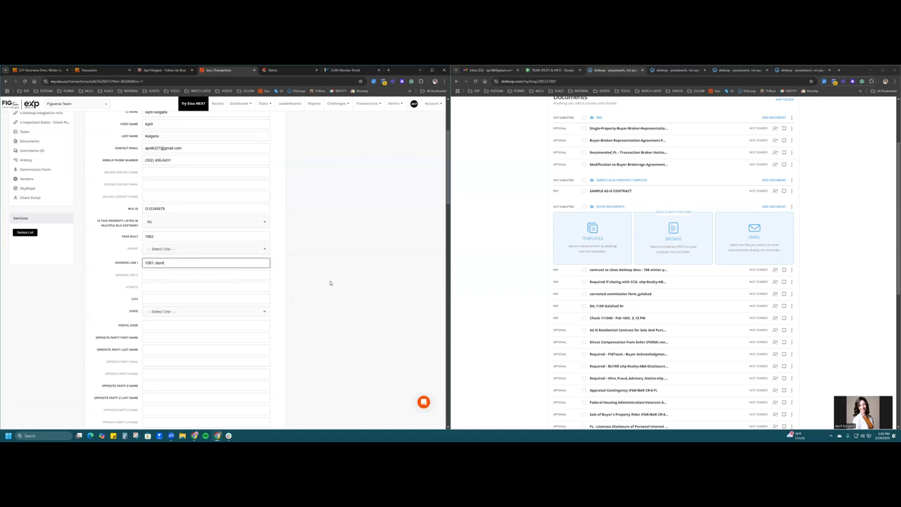
pyautogui.press('Tab')
pyautogui.write('Eus')
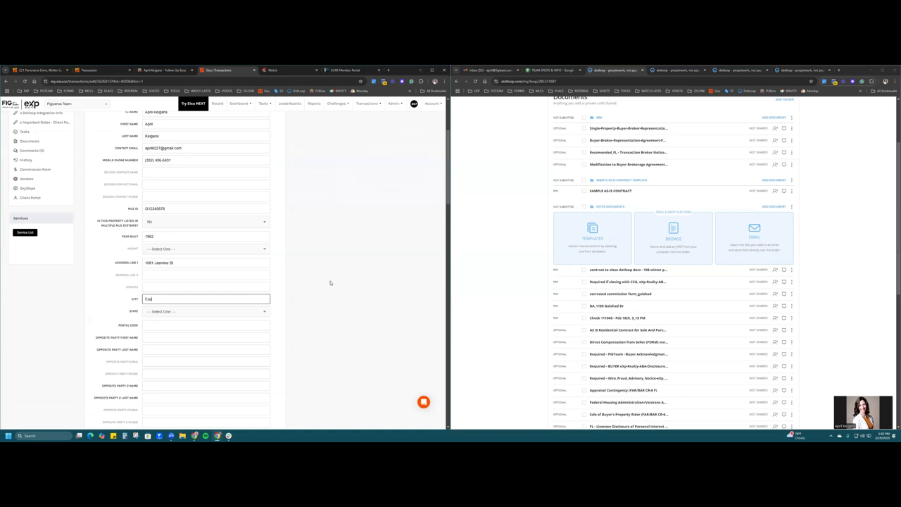
pyautogui.write('tis')
pyautogui.press('Tab')
pyautogui.press('f')
pyautogui.press('Tab')
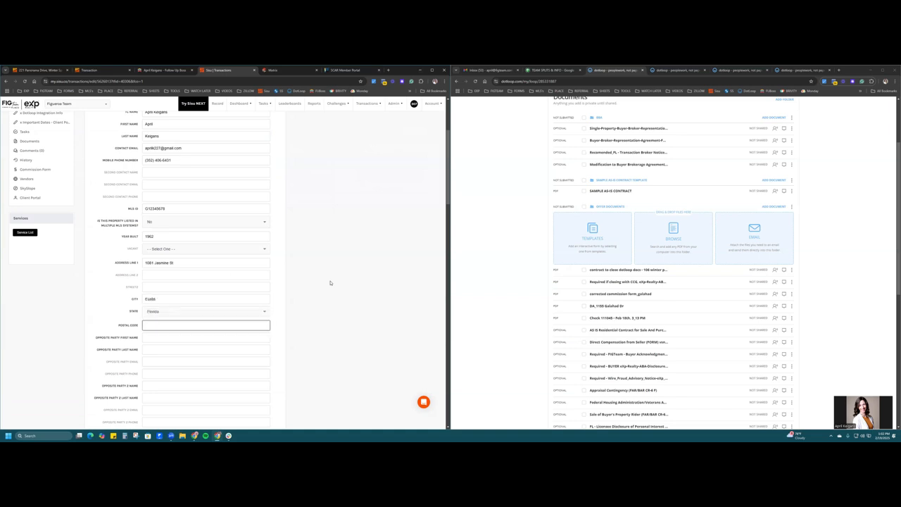
pyautogui.write('32726')
# - Enter the opposite party's first and last names, with the second opposite party set to n/a
pyautogui.press('Tab')
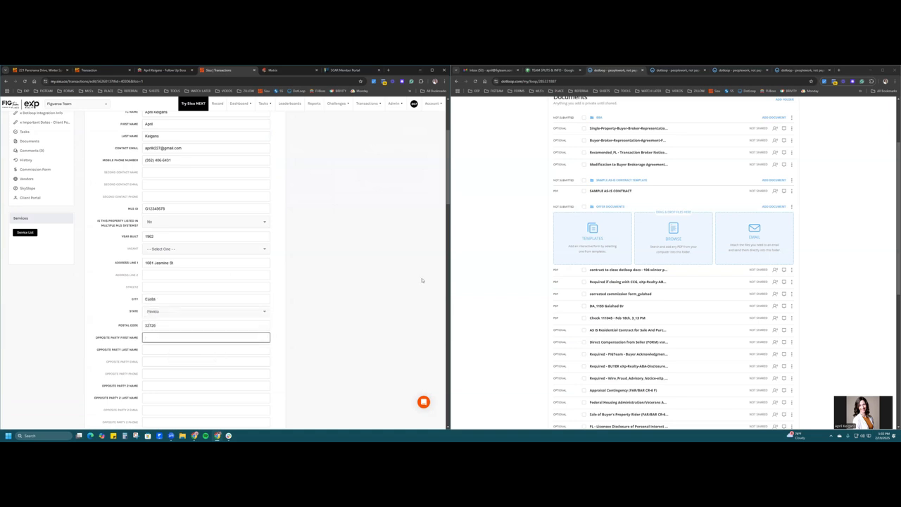
pyautogui.scroll(-2, 416, 271)
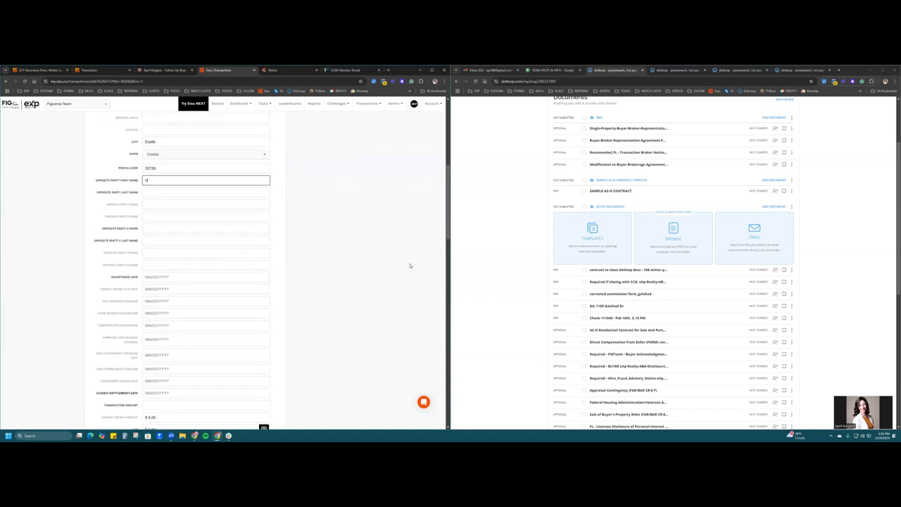
pyautogui.press('Tab')
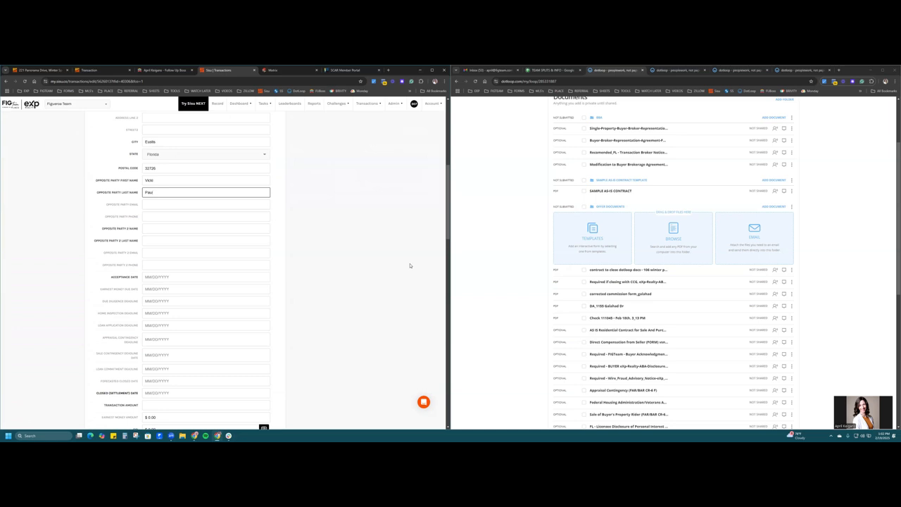
pyautogui.write('Paul')
pyautogui.press('Tab')
pyautogui.press('Tab')
pyautogui.press('Tab')
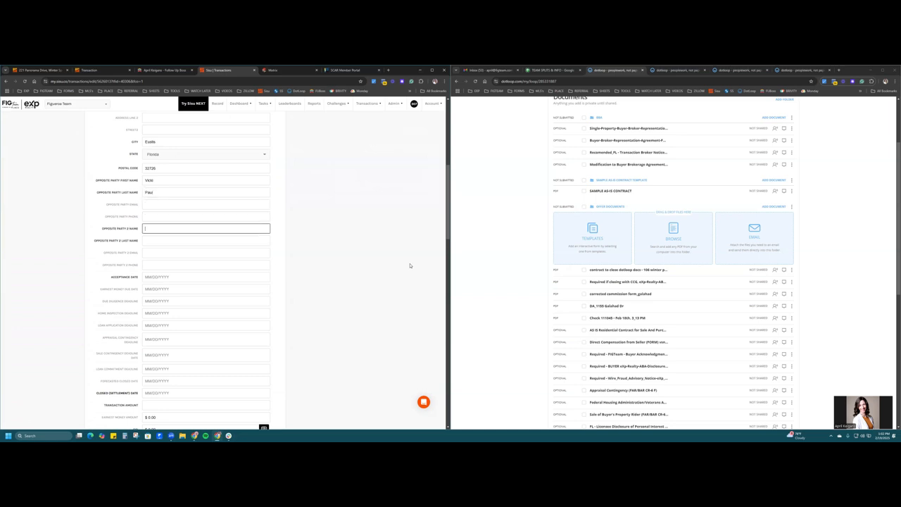
pyautogui.write('n/a')
pyautogui.press('Tab')
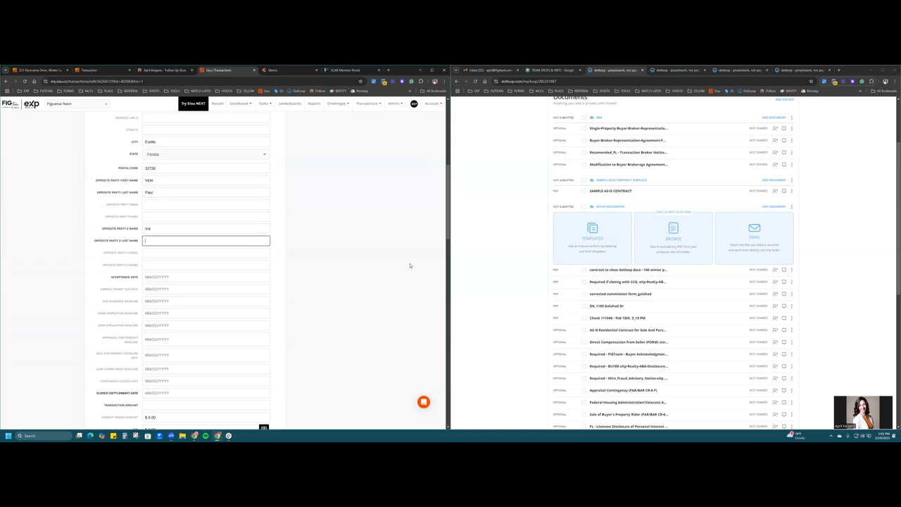
pyautogui.click(411, 265)
# - Pick February 19, 2025 in the Acceptance Date picker so it reads 02/19/2025
pyautogui.scroll(-2, 358, 277)
pyautogui.click(205, 198)
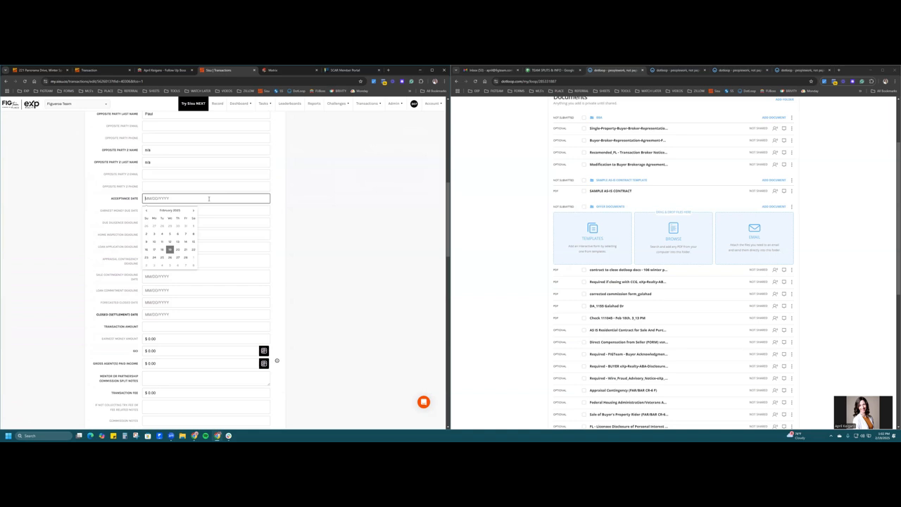
pyautogui.click(170, 249)
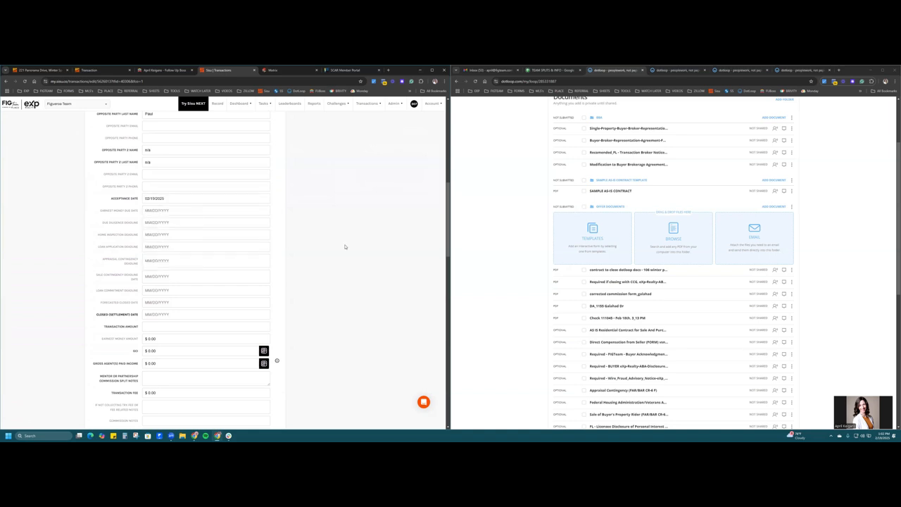
pyautogui.moveTo(101, 210); pyautogui.dragTo(138, 318)
pyautogui.click(108, 324)
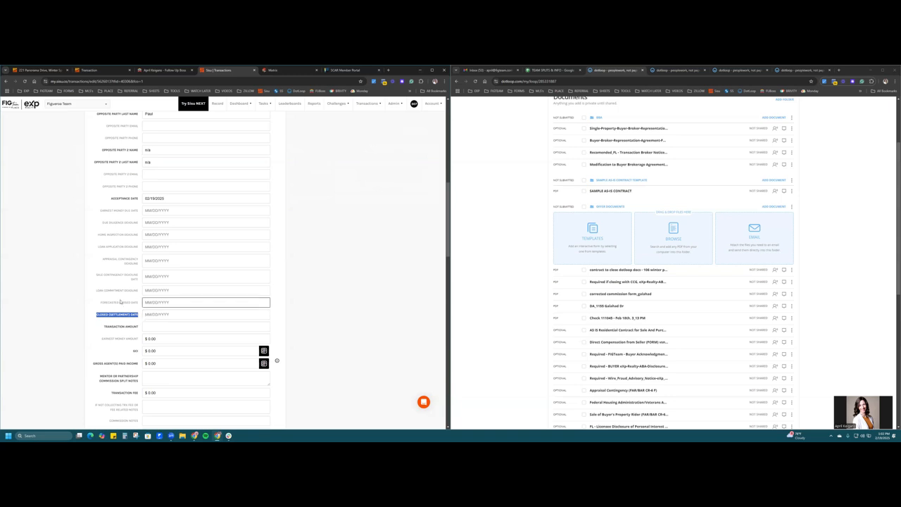
pyautogui.moveTo(100, 304); pyautogui.dragTo(139, 308)
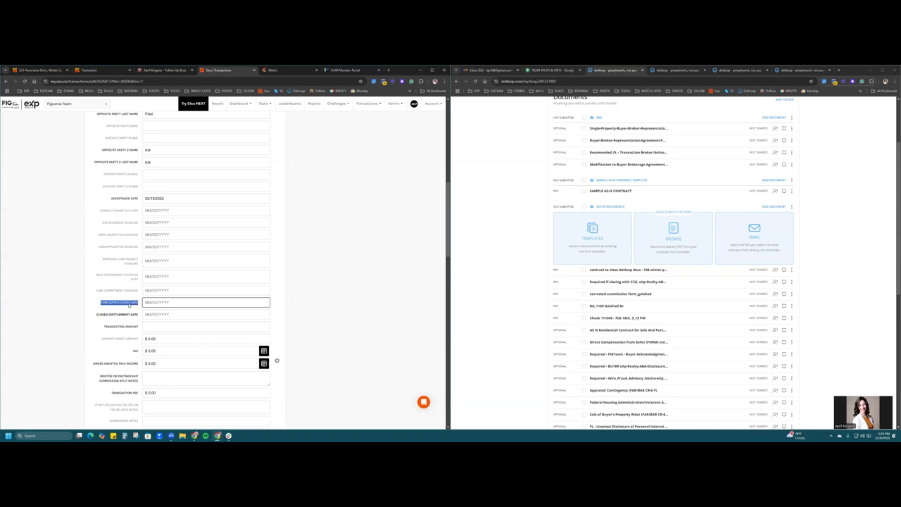
pyautogui.moveTo(102, 328); pyautogui.dragTo(139, 329)
# - Enter a $300,000 transaction amount and $1,500 earnest money
pyautogui.click(169, 327)
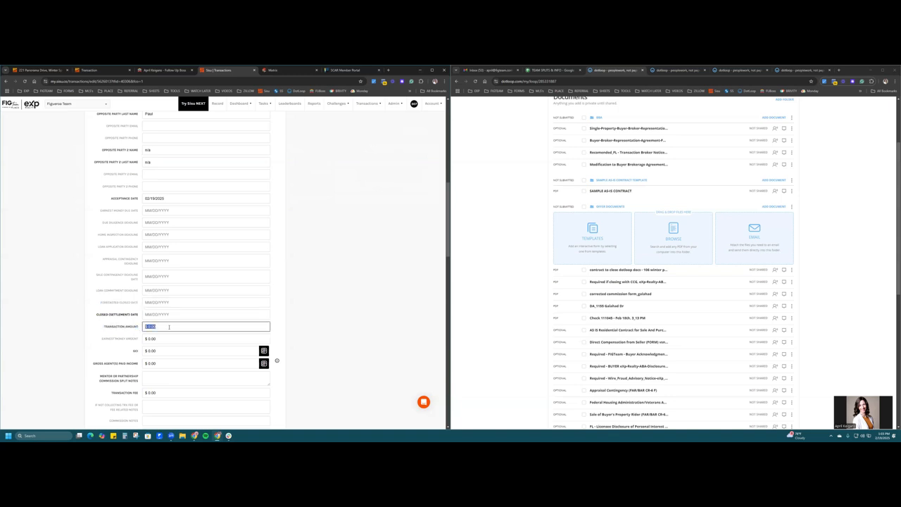
pyautogui.write('300000')
pyautogui.click(169, 339)
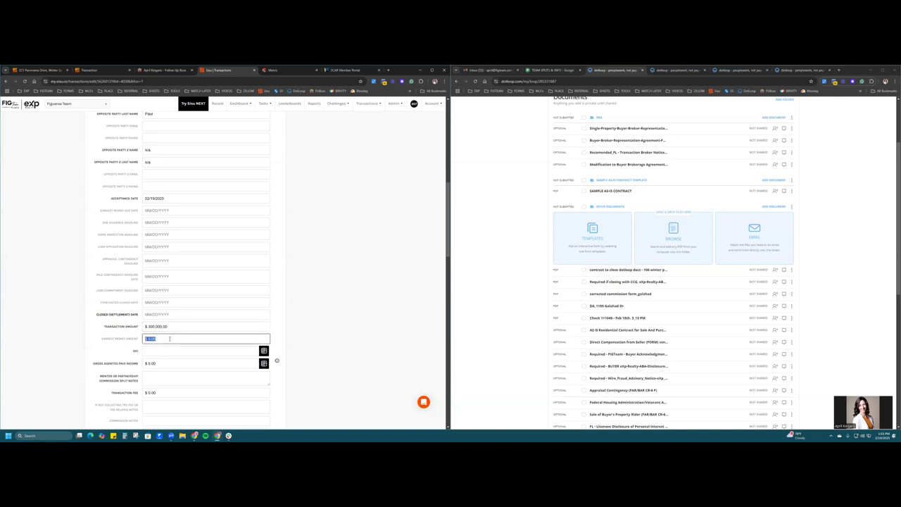
pyautogui.write('1500')
# - Set GCI to 2.5% of the transaction amount, giving $7,500.00
pyautogui.click(195, 350)
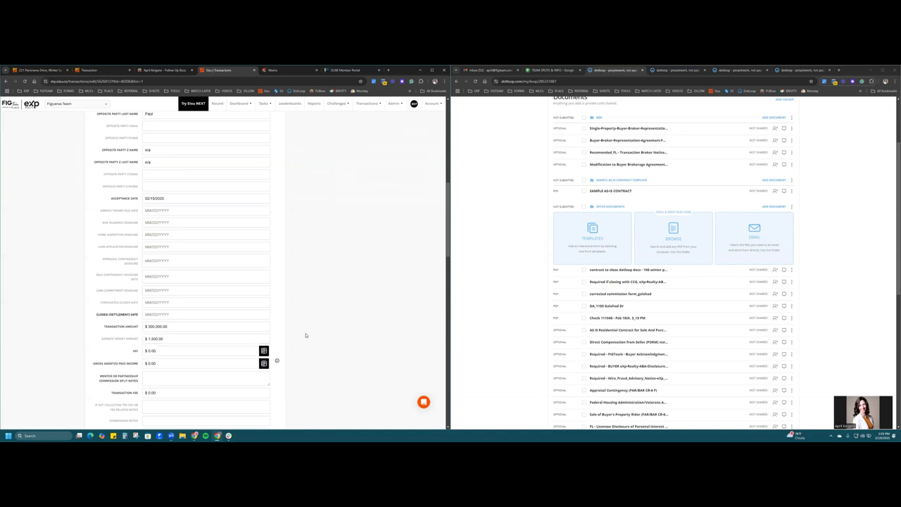
pyautogui.scroll(-2, 306, 335)
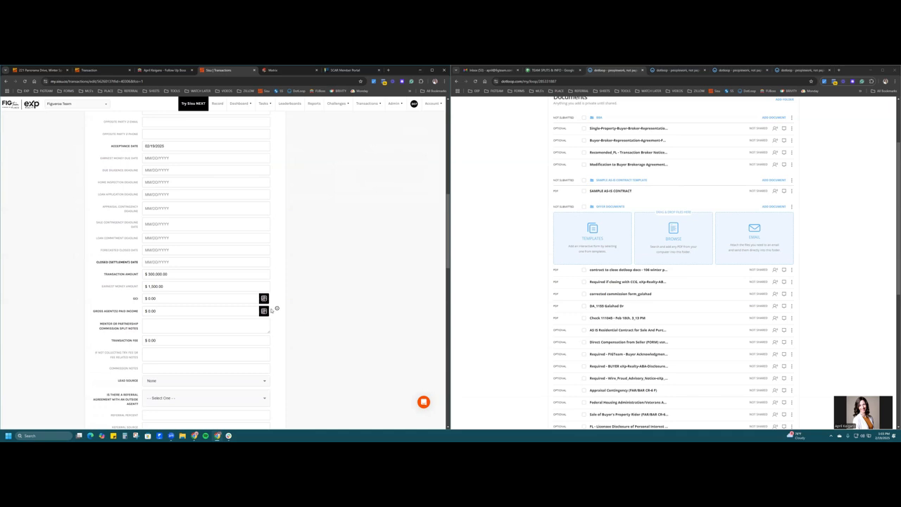
pyautogui.click(265, 299)
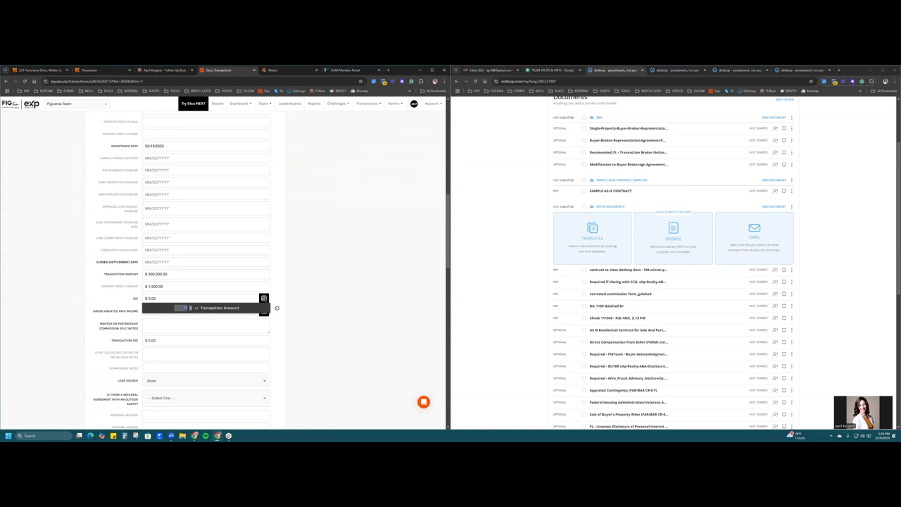
pyautogui.click(264, 299)
pyautogui.click(265, 299)
pyautogui.click(232, 299)
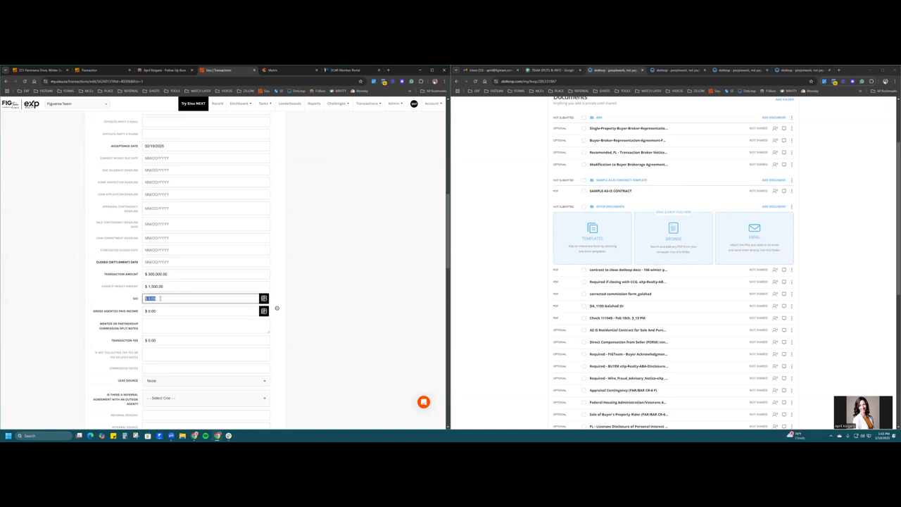
pyautogui.click(264, 299)
pyautogui.click(184, 309)
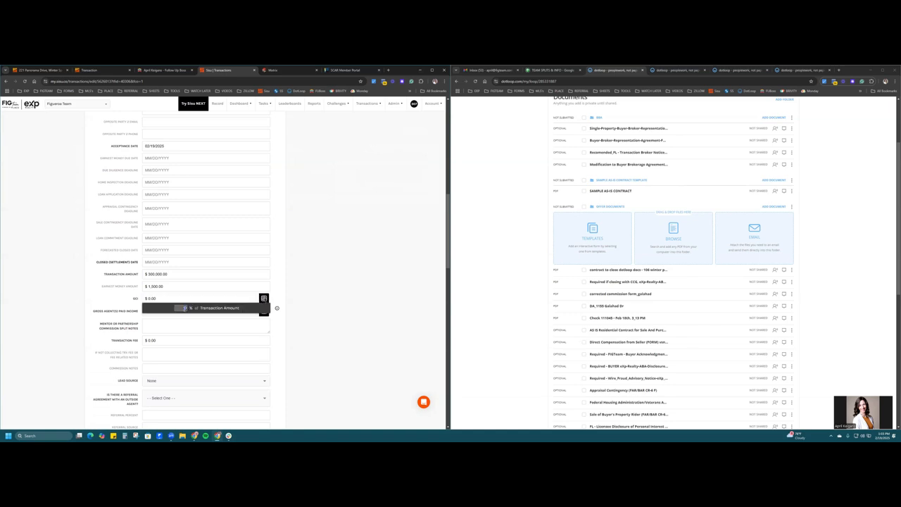
pyautogui.write('2.5')
pyautogui.click(151, 332)
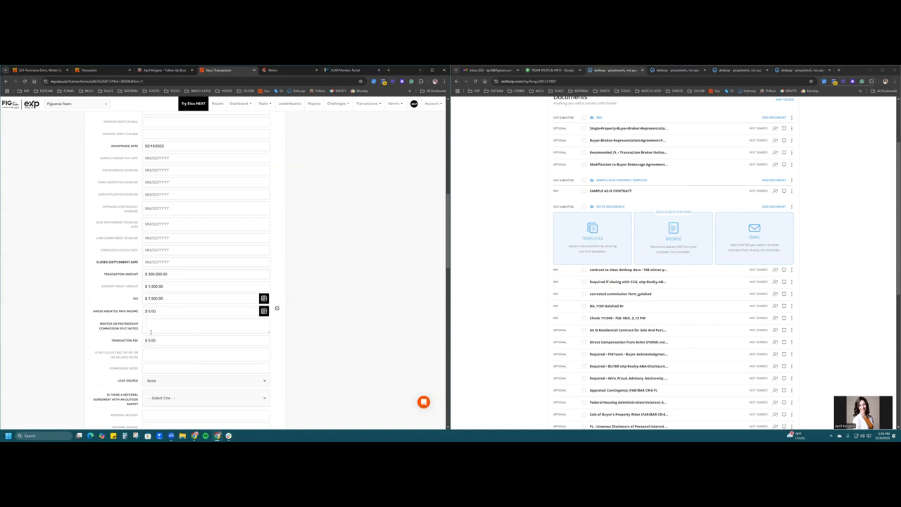
pyautogui.moveTo(91, 317); pyautogui.dragTo(141, 312)
pyautogui.click(264, 310)
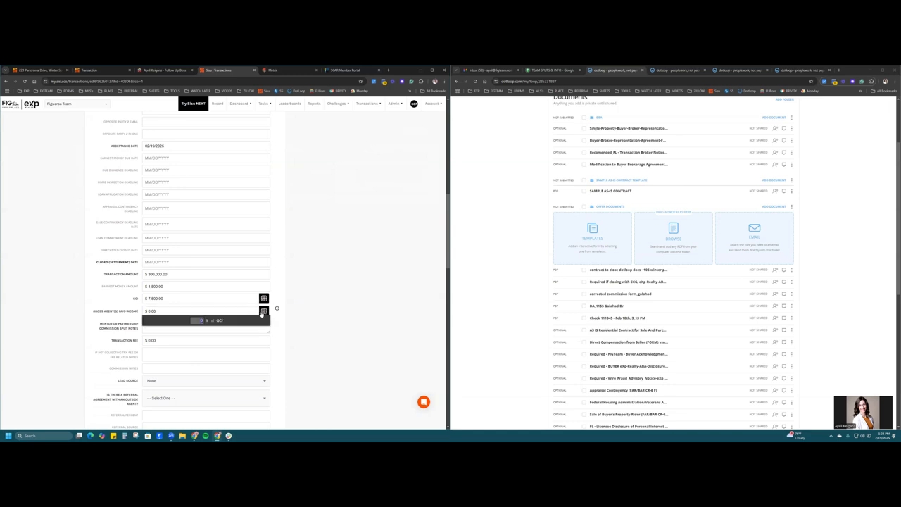
# - Set gross agent paid income to 50% of GCI and enter a $595 transaction fee
pyautogui.write('50')
pyautogui.click(195, 324)
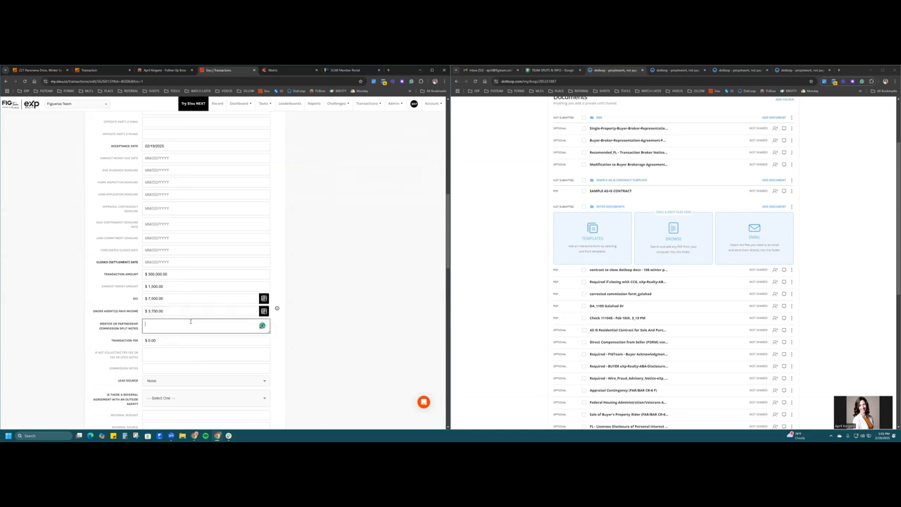
pyautogui.scroll(-2, 379, 350)
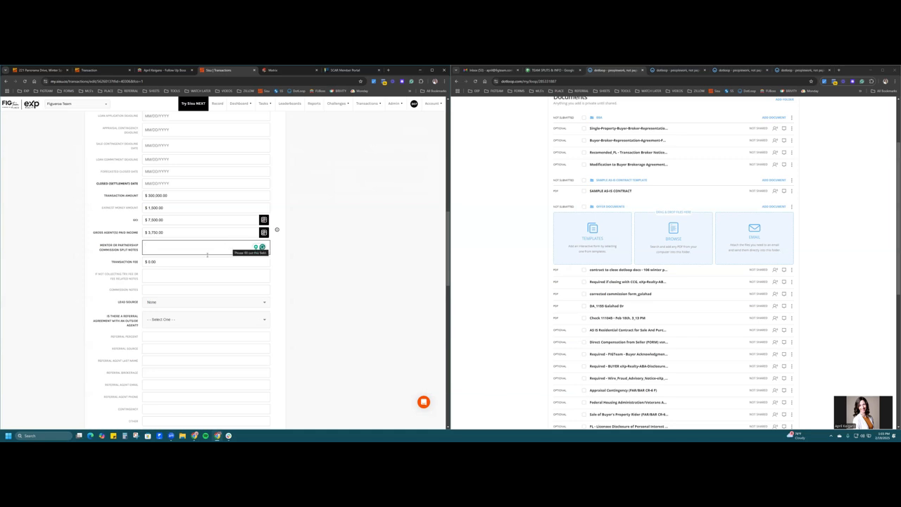
pyautogui.click(173, 261)
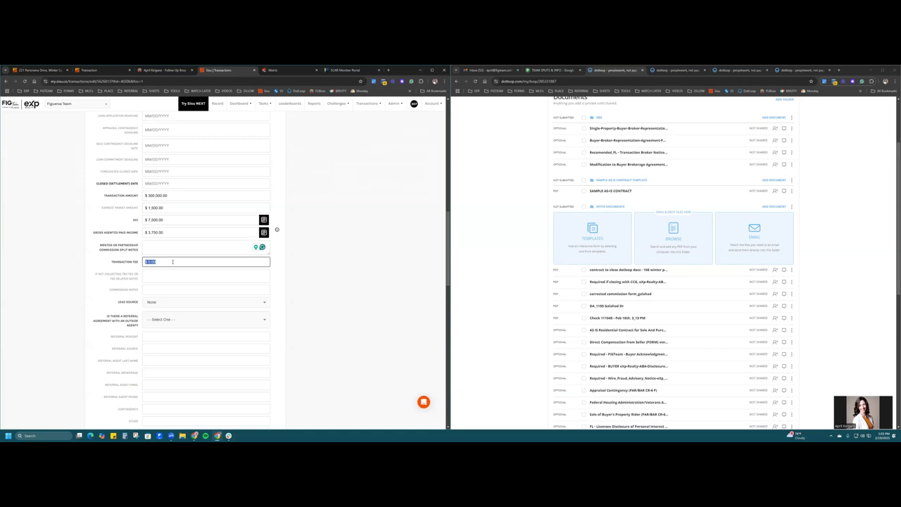
pyautogui.write('55')
pyautogui.press('Tab')
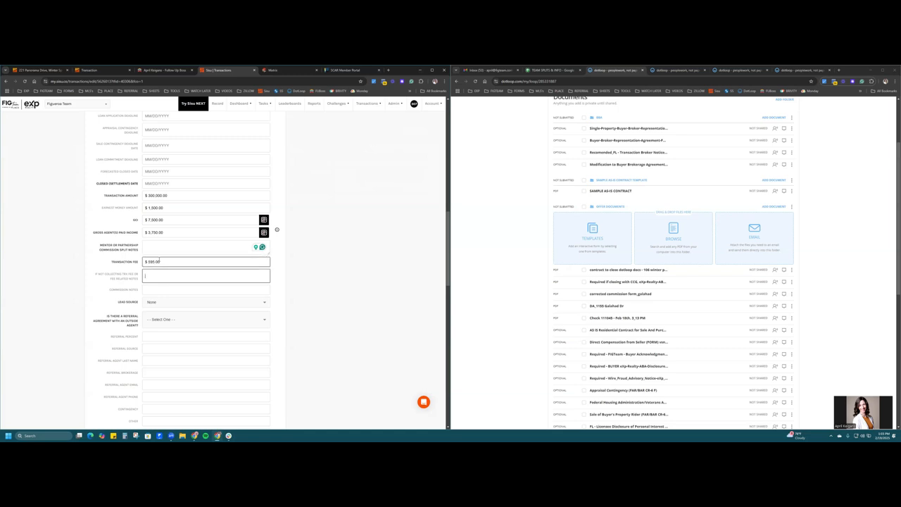
pyautogui.click(148, 273)
# - Enter n/a in the mentor/partnership commission split notes
pyautogui.click(166, 248)
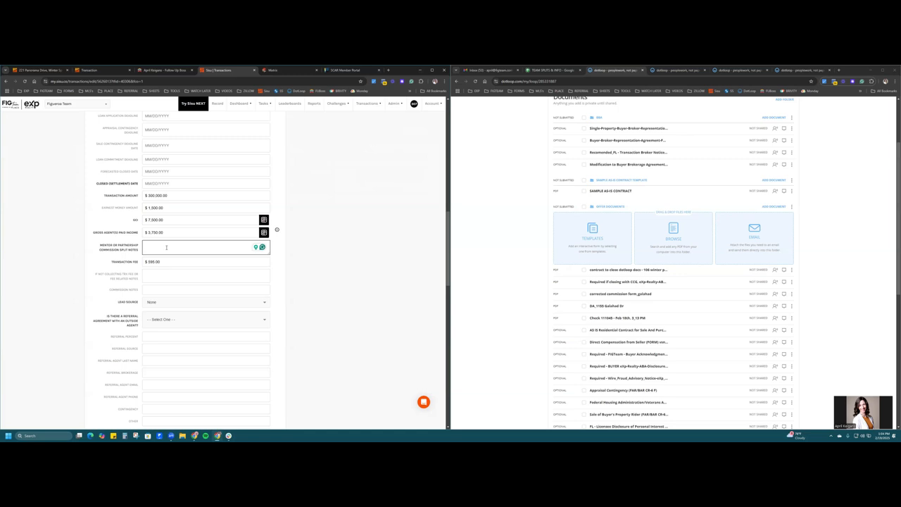
pyautogui.write('n/a')
pyautogui.click(297, 275)
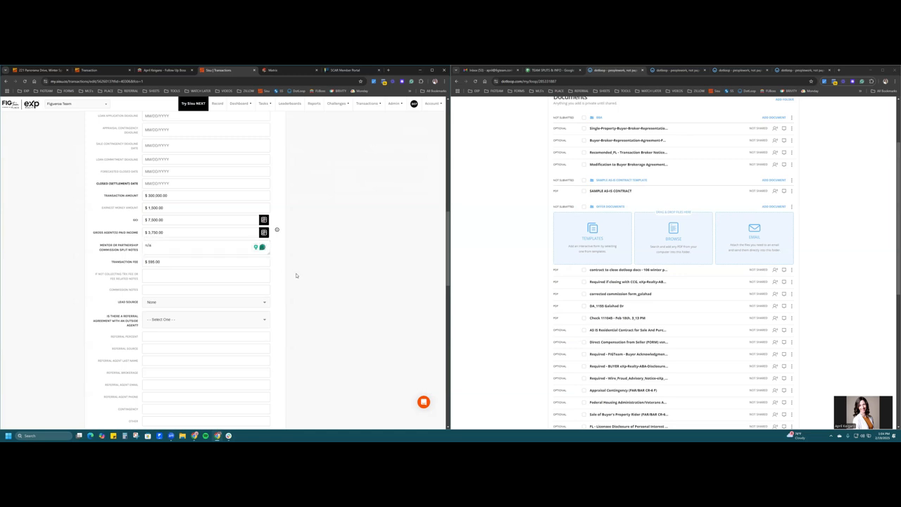
pyautogui.click(169, 286)
pyautogui.click(305, 300)
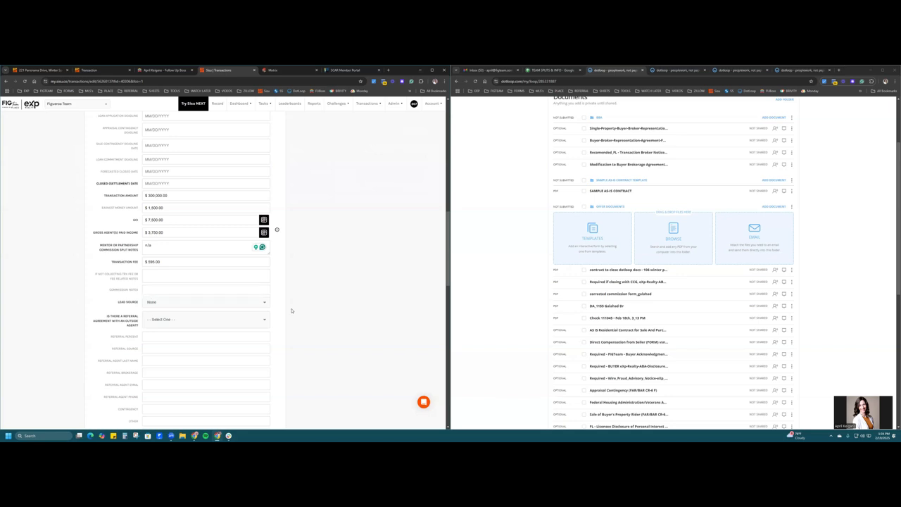
# - Check the client's source in the Follow Up Boss contact, then set Lead Source to Sphere
pyautogui.click(245, 303)
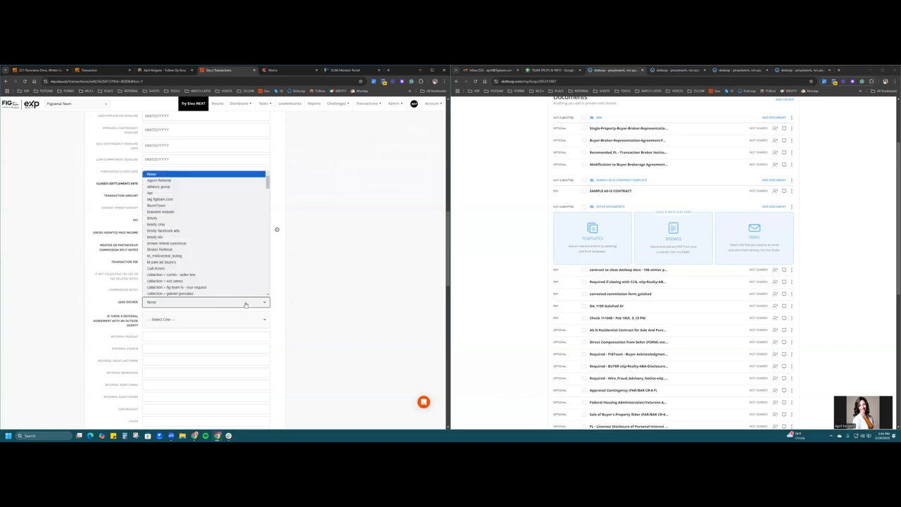
pyautogui.click(167, 70)
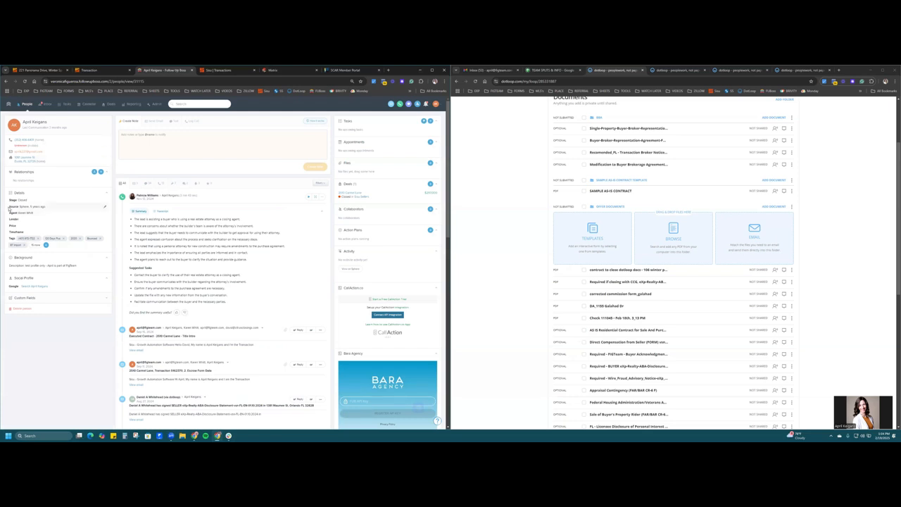
pyautogui.click(219, 71)
pyautogui.click(188, 303)
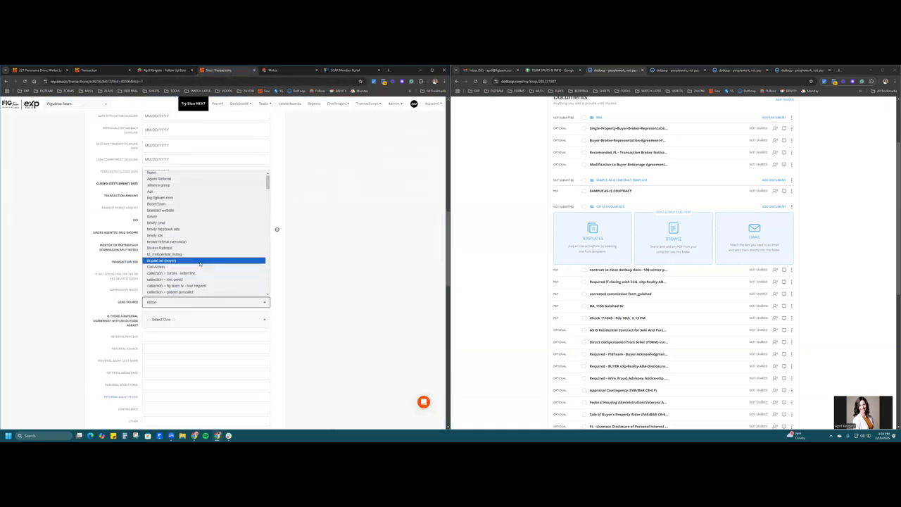
pyautogui.scroll(-15, 200, 264)
pyautogui.scroll(10, 200, 264)
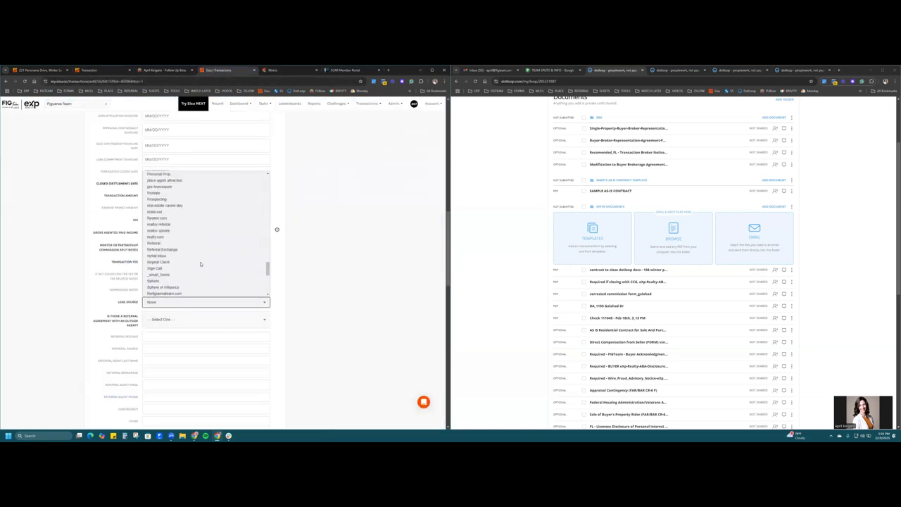
pyautogui.click(200, 280)
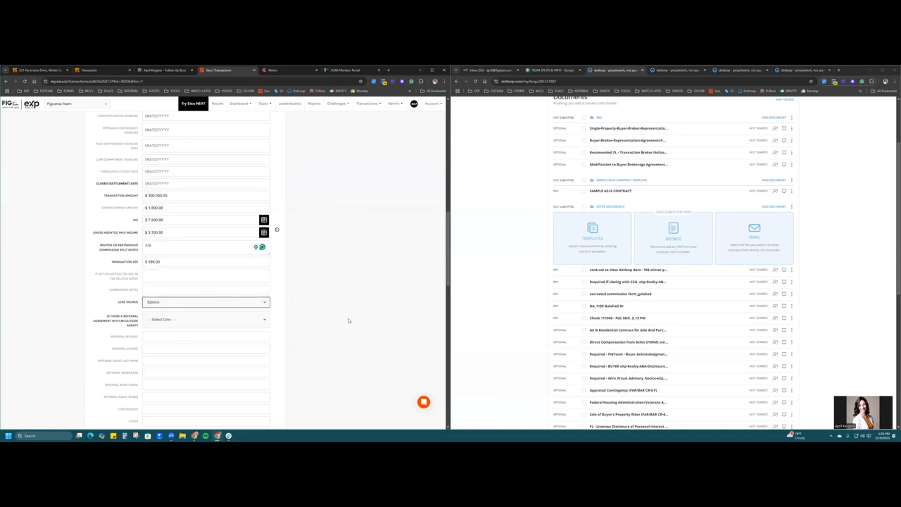
pyautogui.scroll(-2, 347, 321)
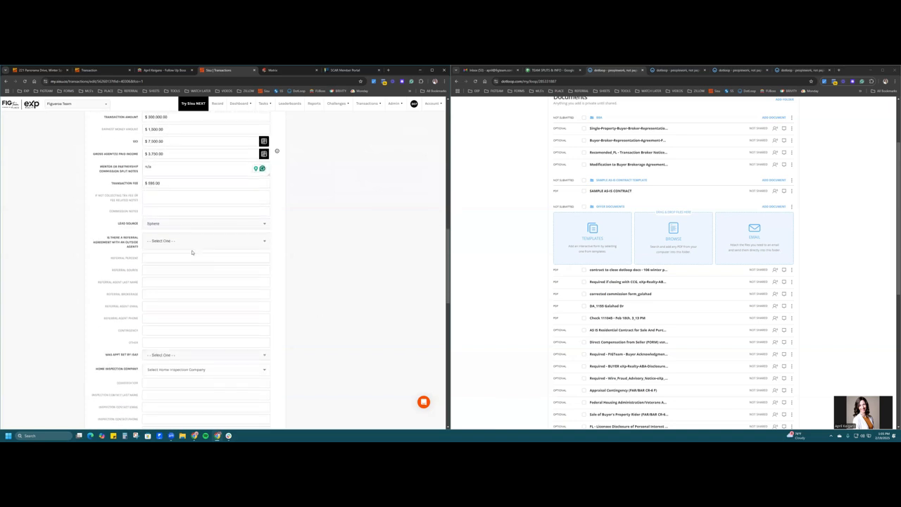
pyautogui.click(201, 243)
pyautogui.click(194, 263)
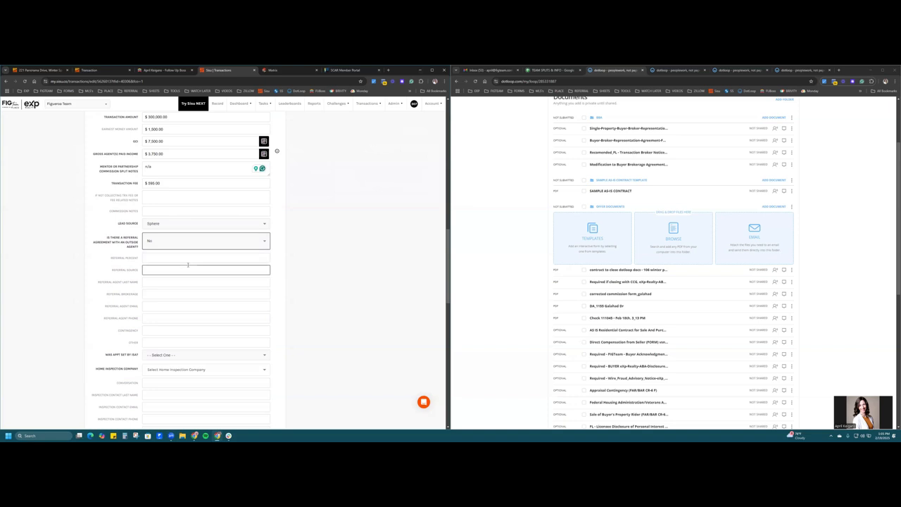
pyautogui.scroll(-4, 338, 290)
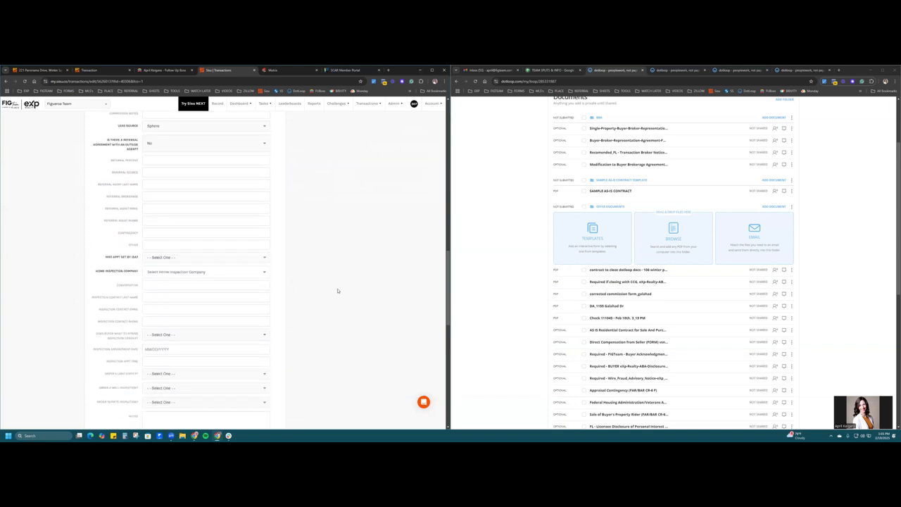
pyautogui.click(254, 199)
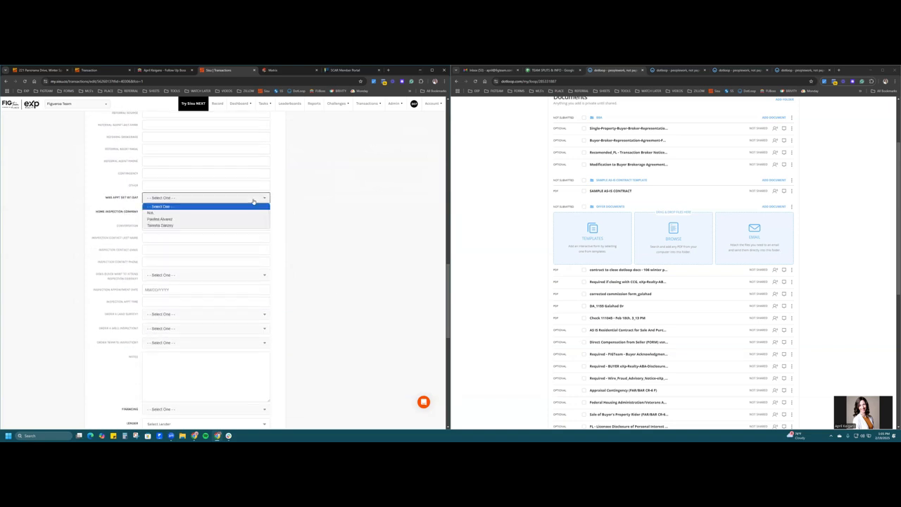
pyautogui.click(240, 212)
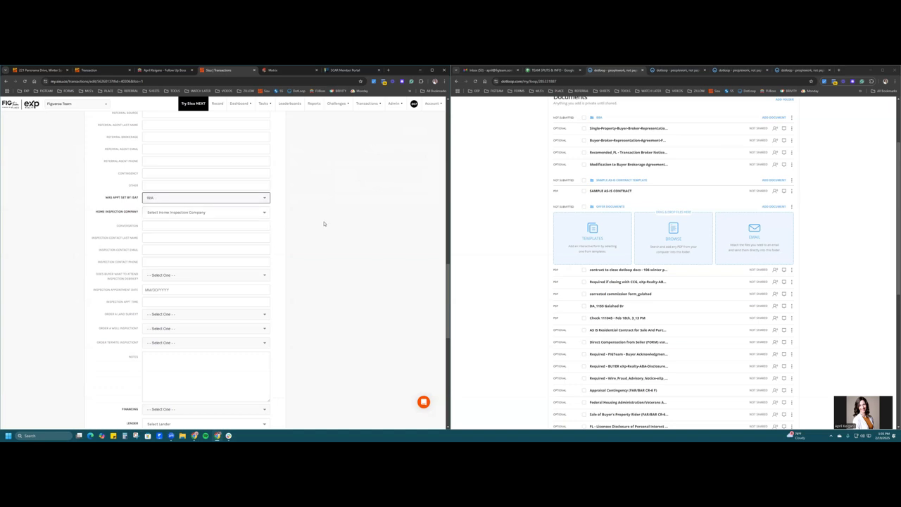
pyautogui.click(260, 212)
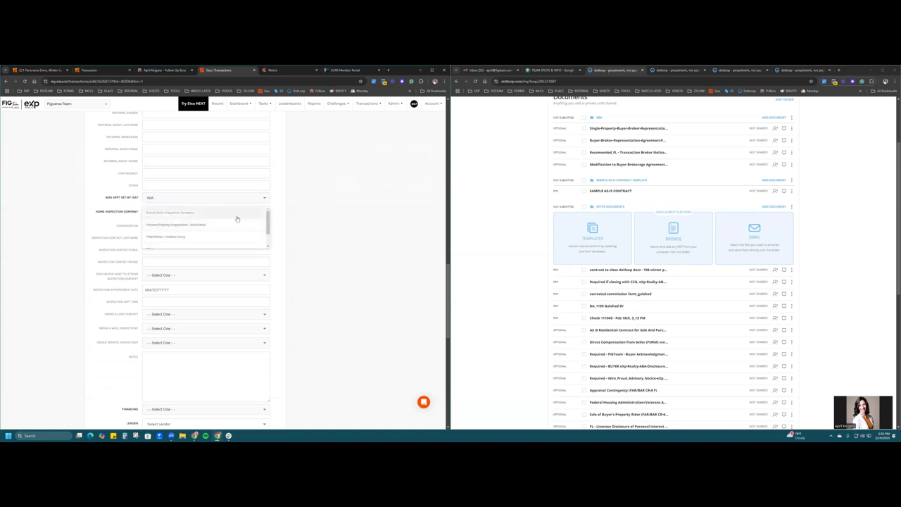
pyautogui.click(233, 225)
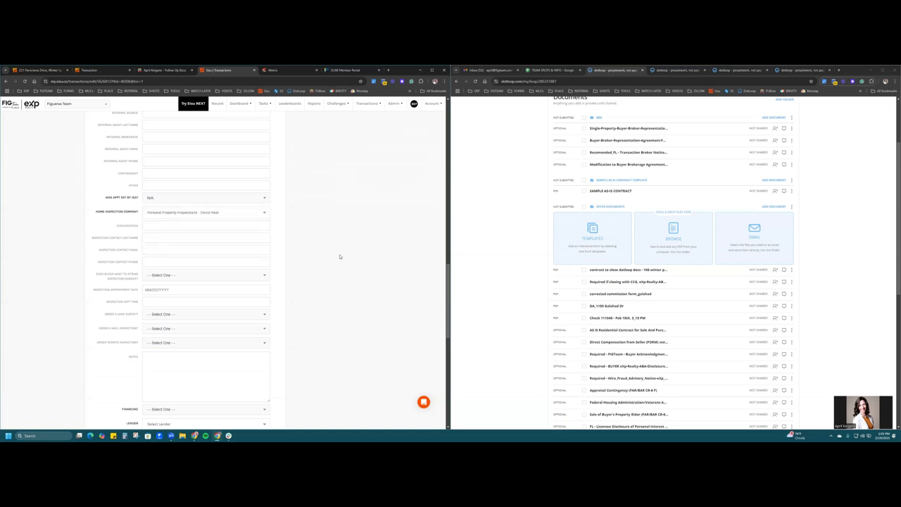
pyautogui.scroll(-1, 339, 256)
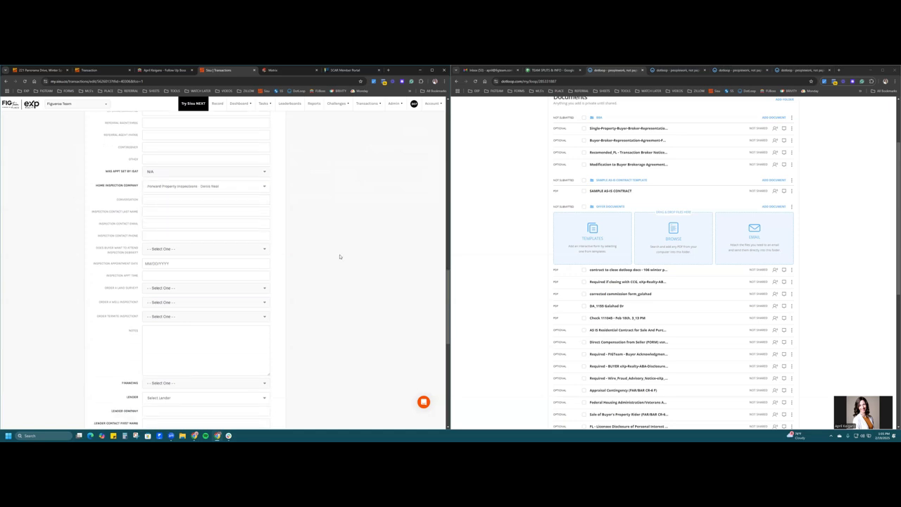
pyautogui.click(131, 200)
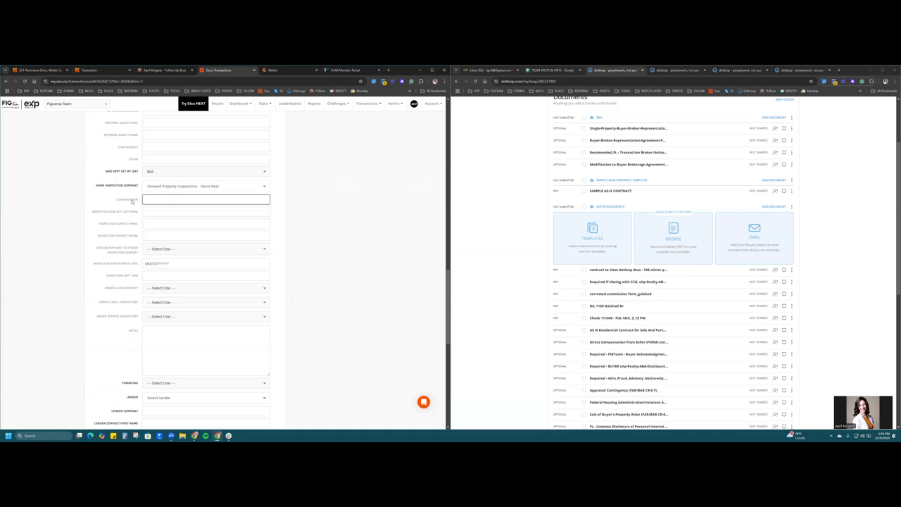
pyautogui.click(111, 252)
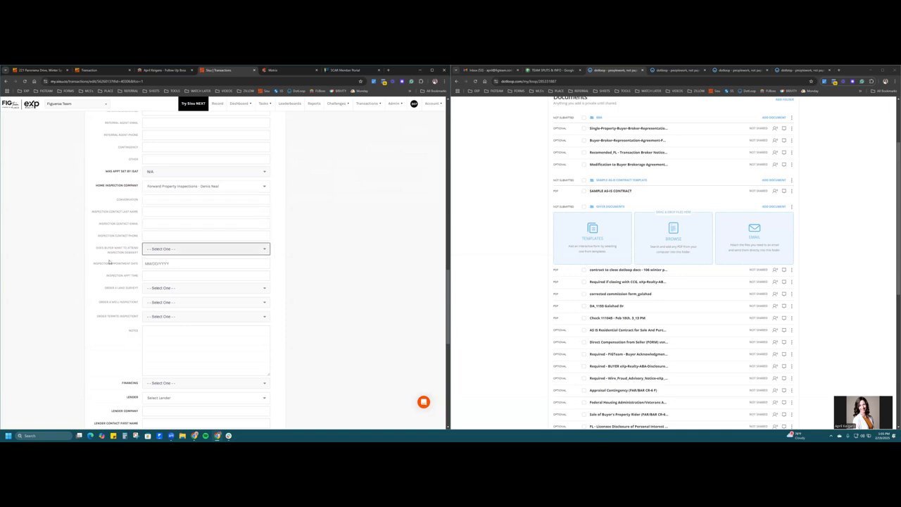
pyautogui.click(114, 277)
pyautogui.click(390, 257)
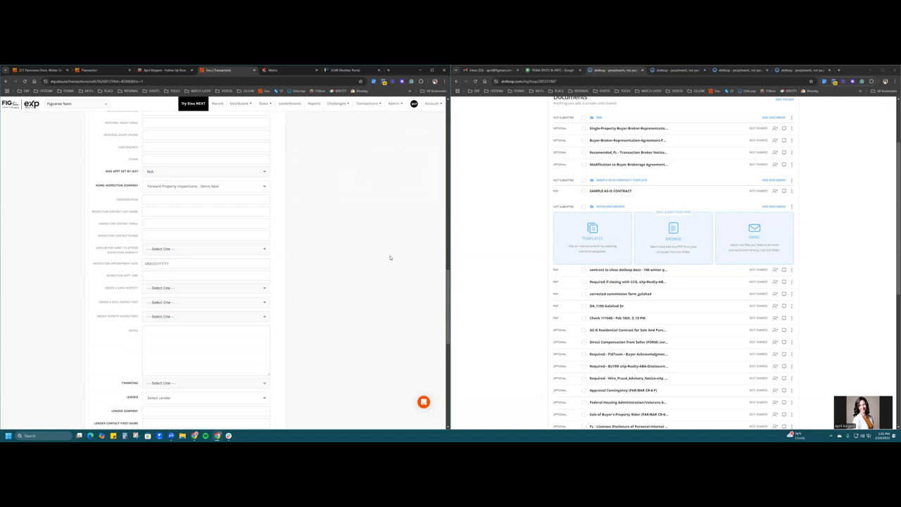
pyautogui.click(121, 171)
pyautogui.click(108, 202)
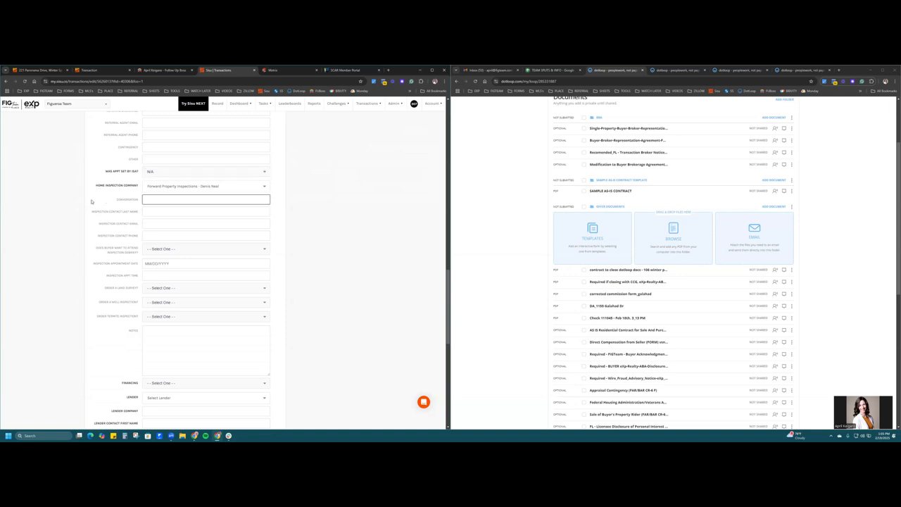
pyautogui.moveTo(92, 203); pyautogui.dragTo(138, 275)
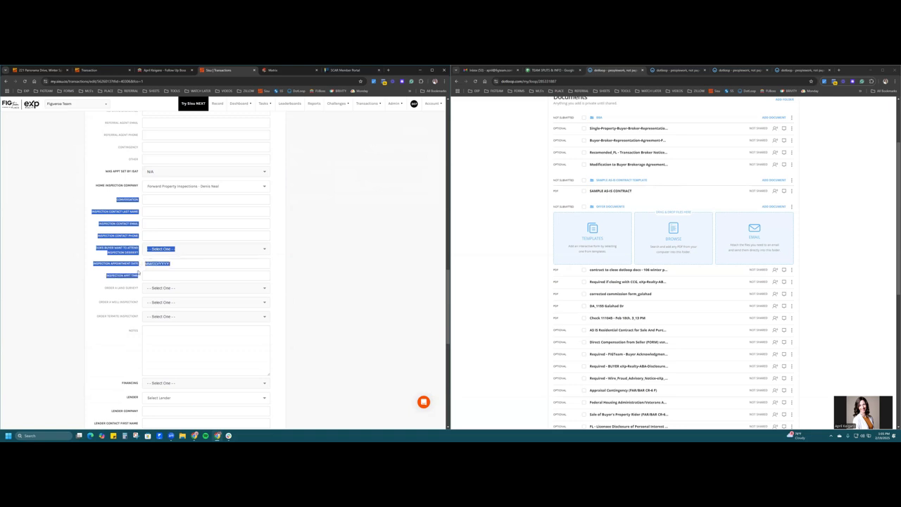
pyautogui.click(297, 264)
pyautogui.scroll(-3, 296, 264)
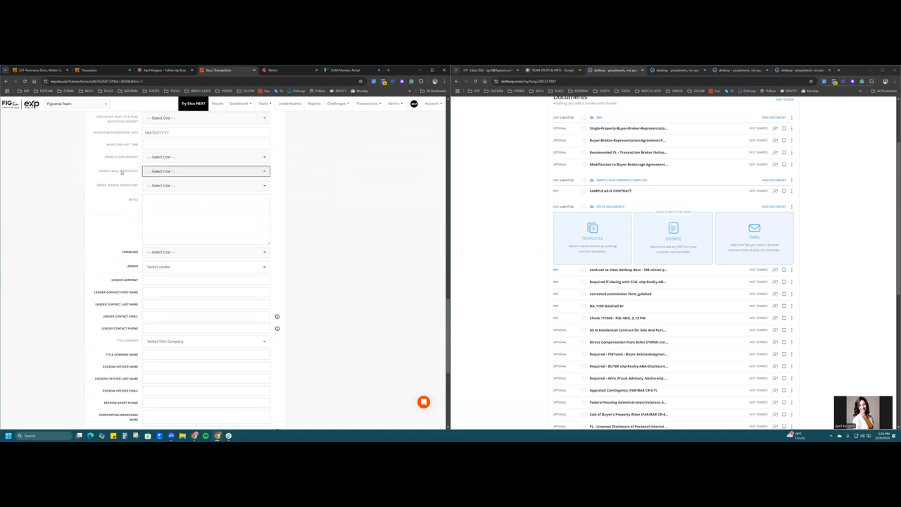
pyautogui.moveTo(102, 156); pyautogui.dragTo(142, 186)
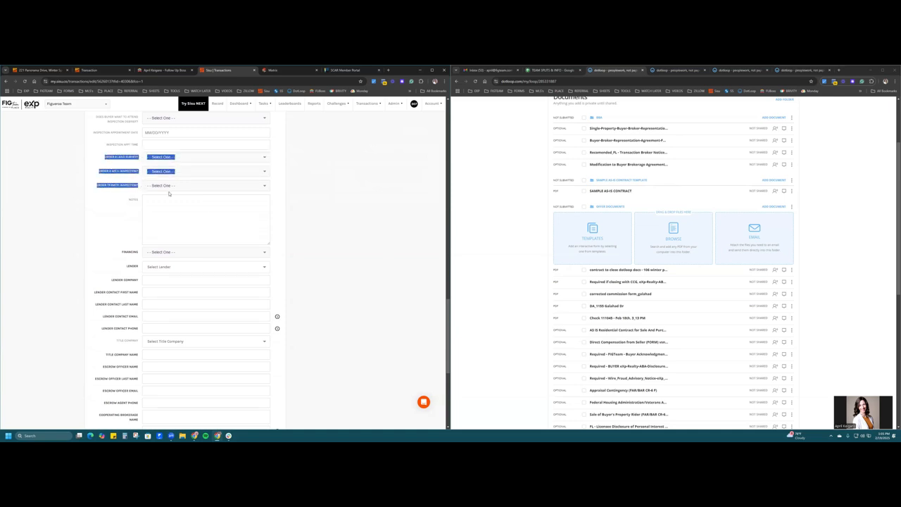
pyautogui.click(300, 236)
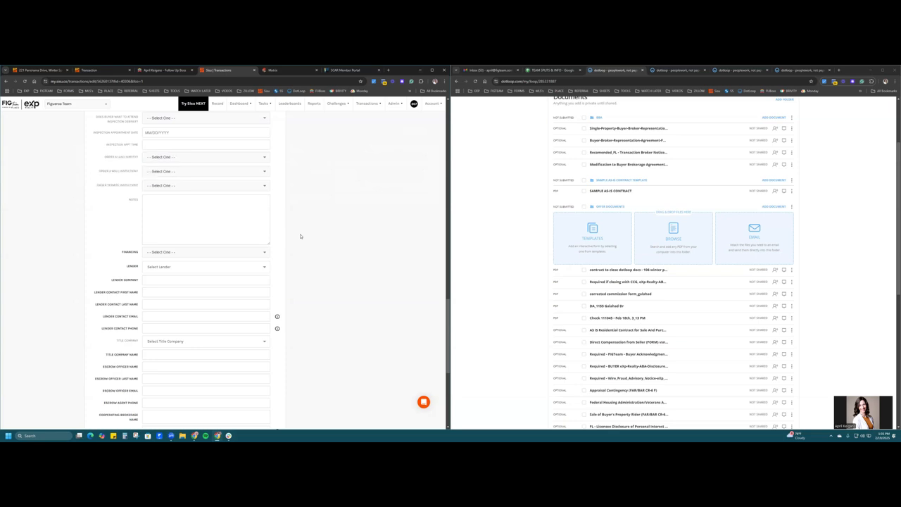
pyautogui.click(187, 212)
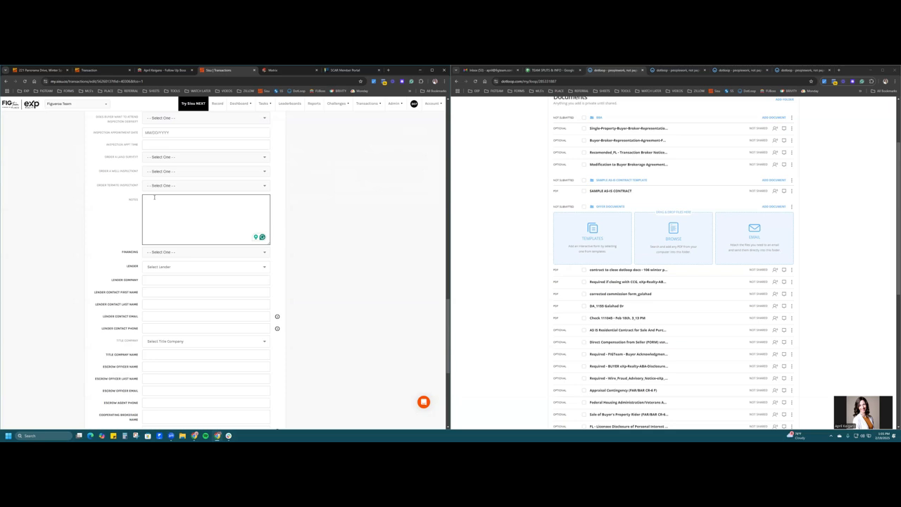
pyautogui.click(330, 235)
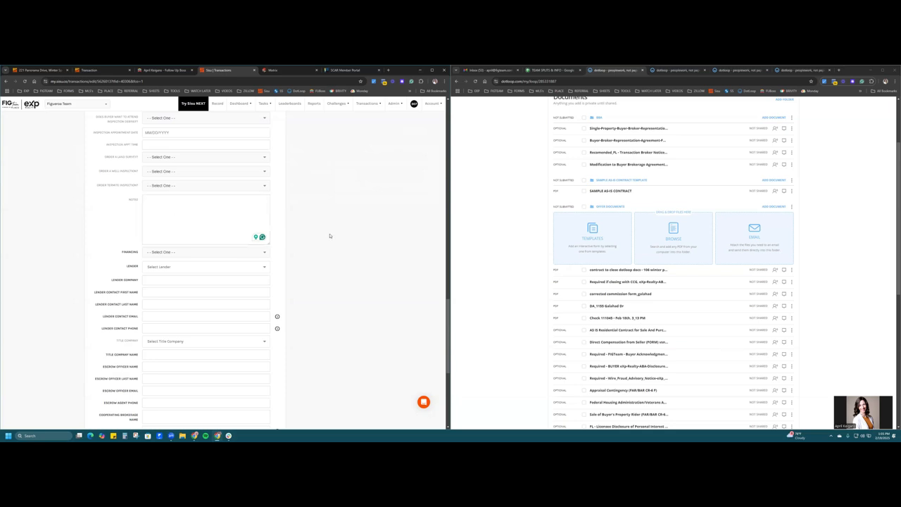
pyautogui.scroll(-2, 330, 234)
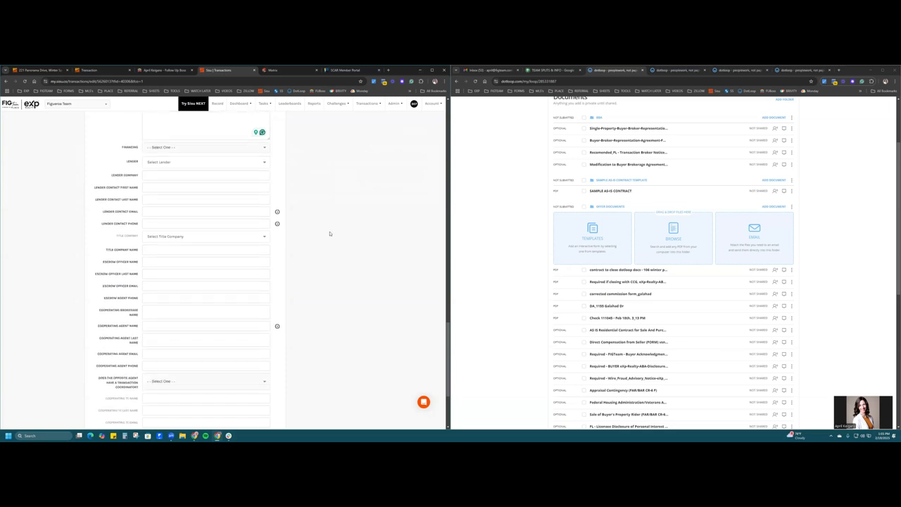
# - Set financing to Conventional and choose Apple Home Loans as the lender
pyautogui.click(131, 151)
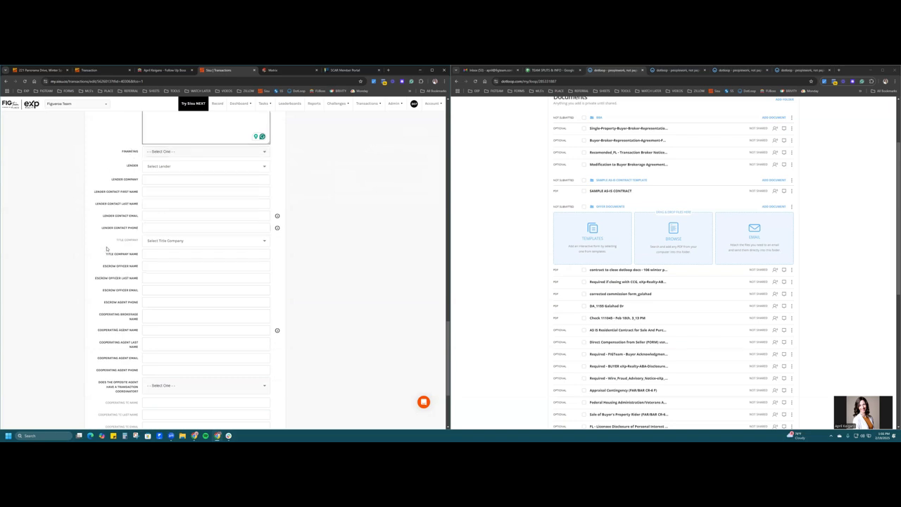
pyautogui.click(147, 301)
pyautogui.click(120, 158)
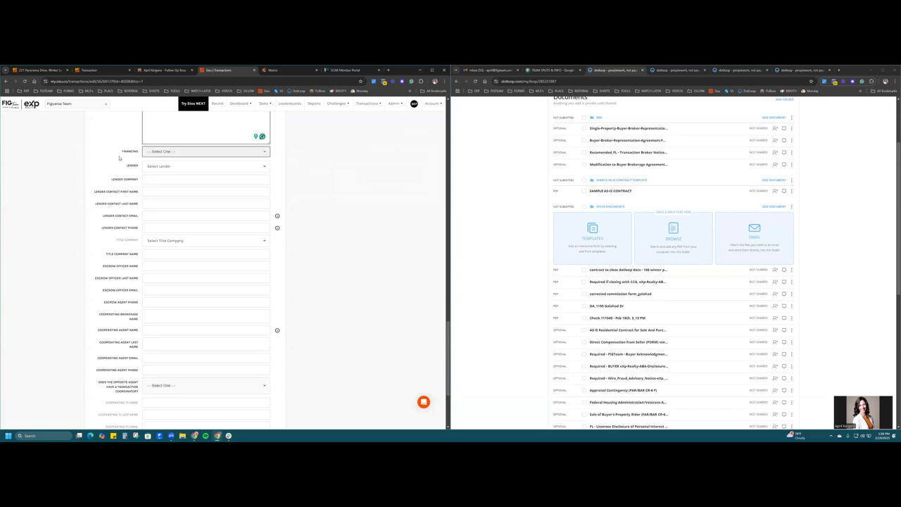
pyautogui.click(179, 153)
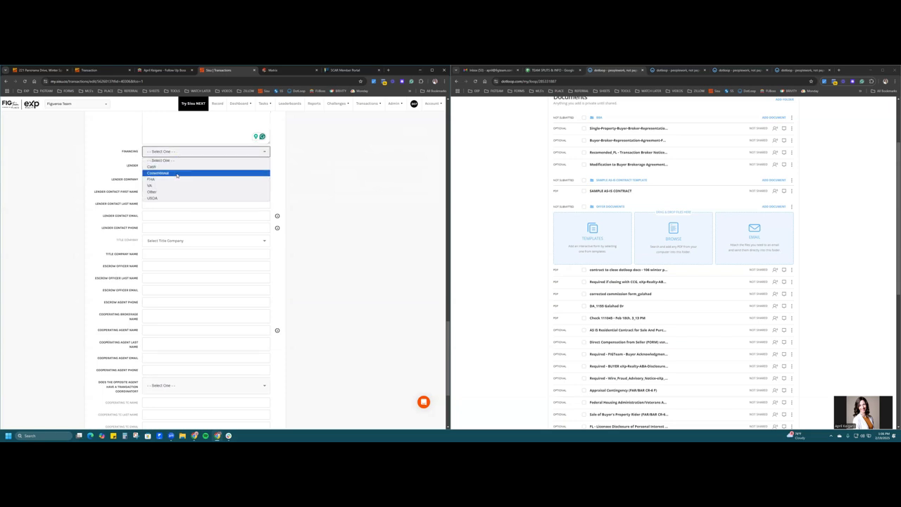
pyautogui.click(177, 173)
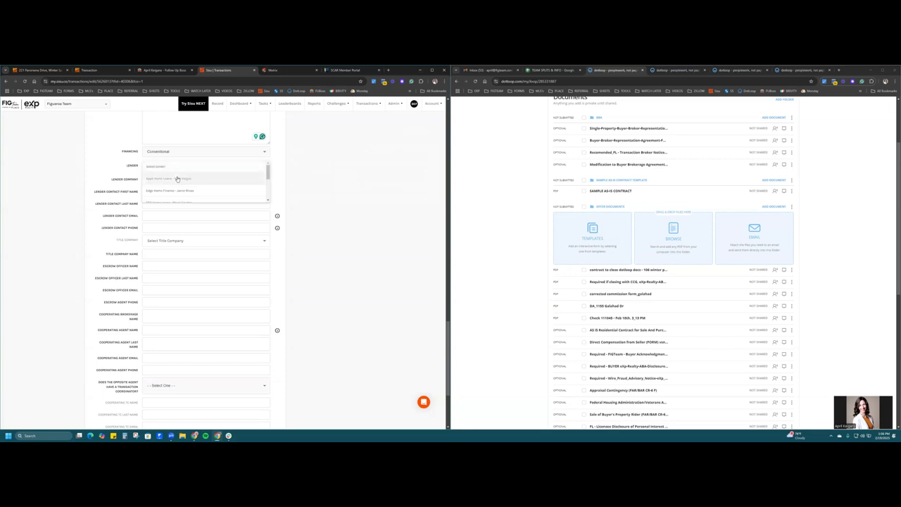
pyautogui.click(177, 179)
# - Fill in the lender company name and the loan officer's first and last name, e-mail and phone
pyautogui.click(176, 178)
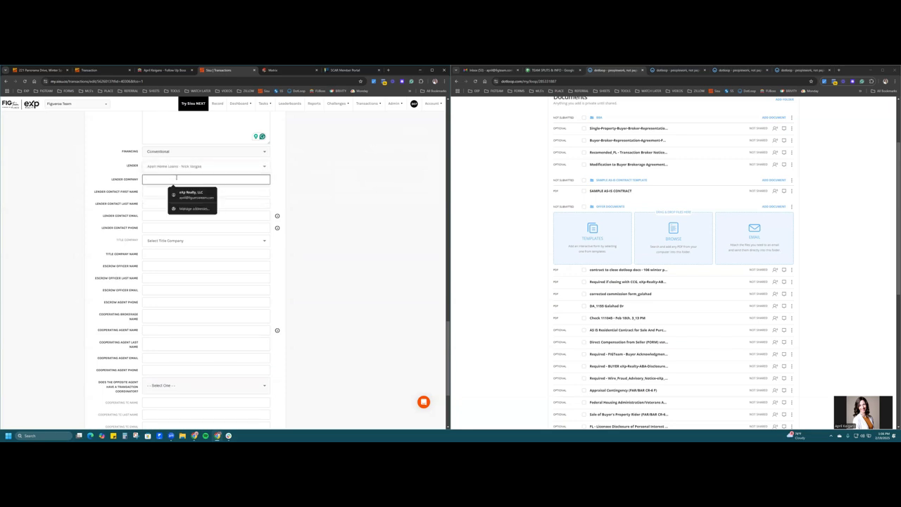
pyautogui.write('Apl Hom')
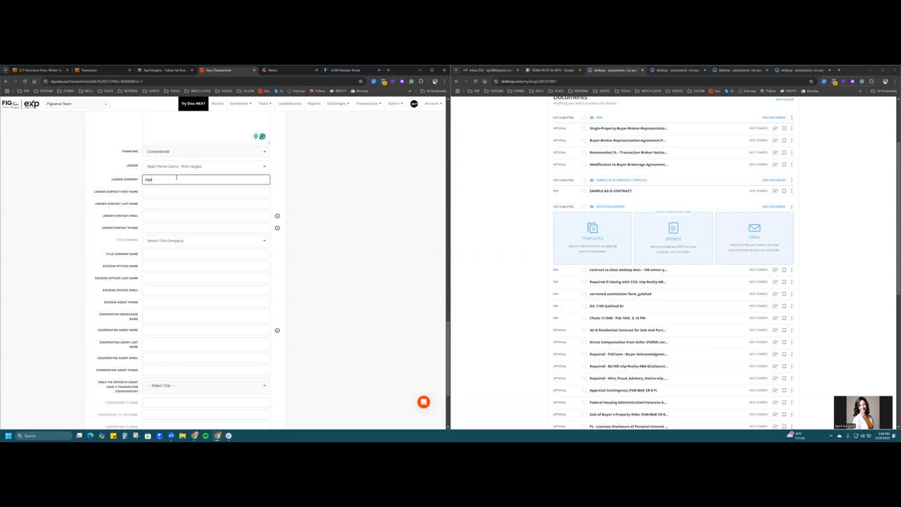
pyautogui.write('ome Loans')
pyautogui.press('Tab')
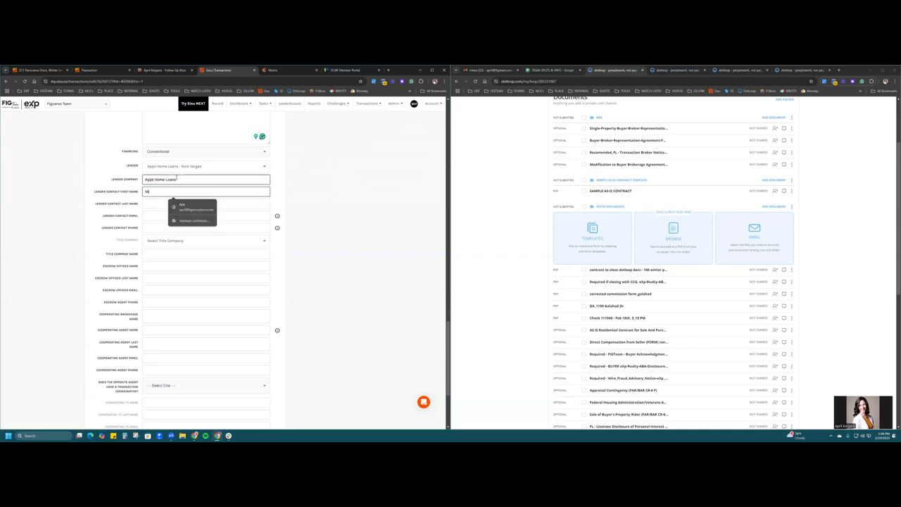
pyautogui.press('Tab')
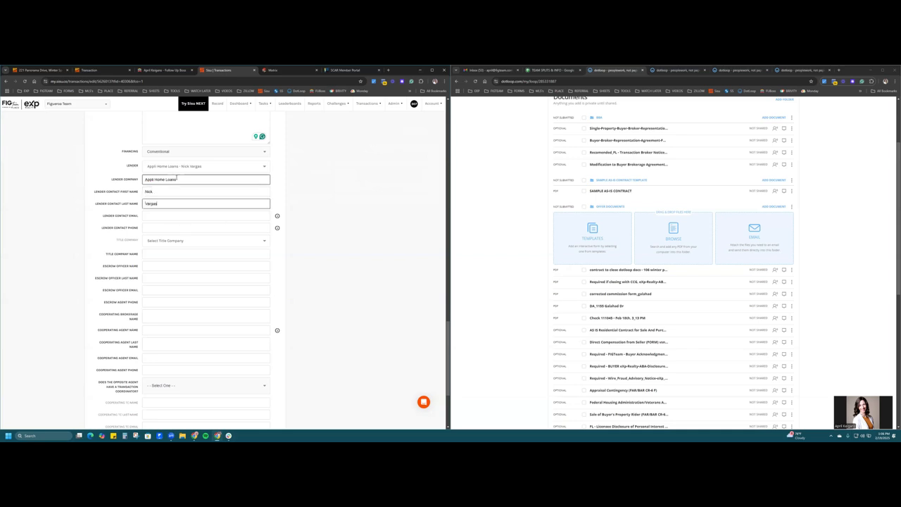
pyautogui.press('Tab')
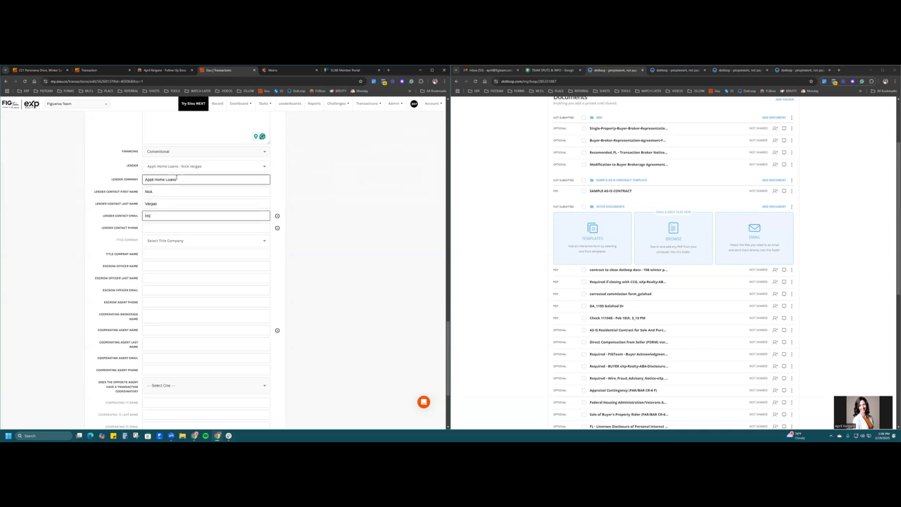
pyautogui.press('Tab')
pyautogui.write('123) 4')
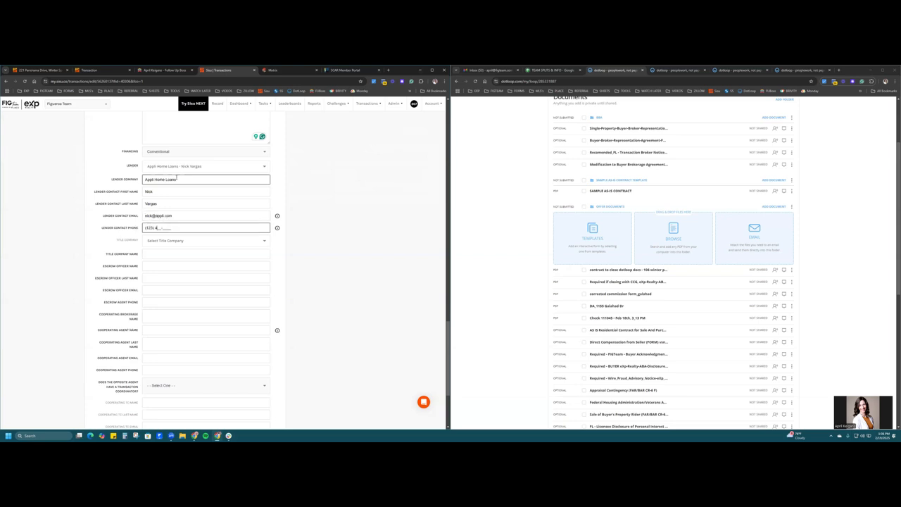
pyautogui.write('56-7890')
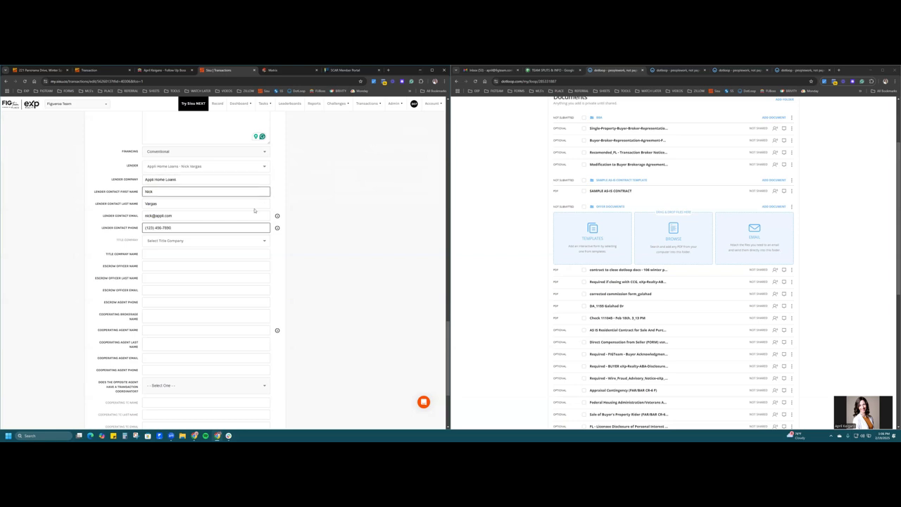
# - Choose Citrus Closing Group from the title company list
pyautogui.click(353, 245)
pyautogui.click(263, 240)
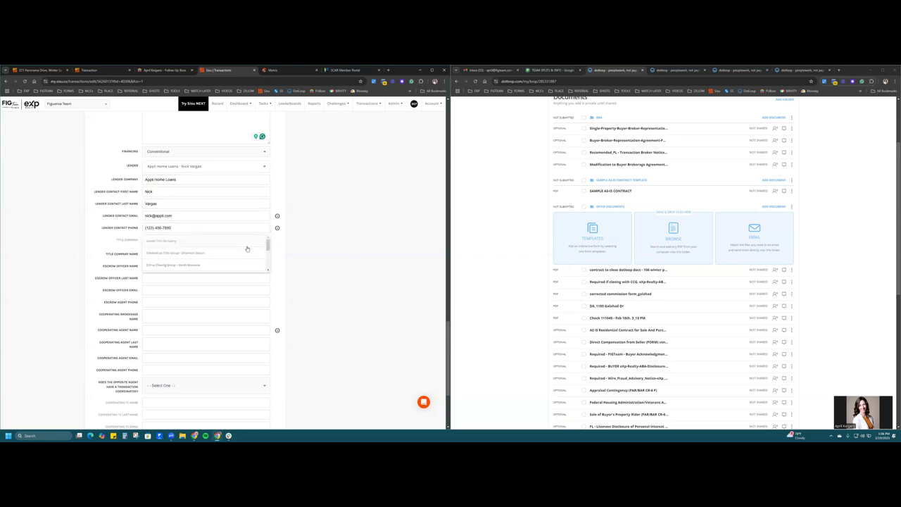
pyautogui.scroll(-1, 243, 250)
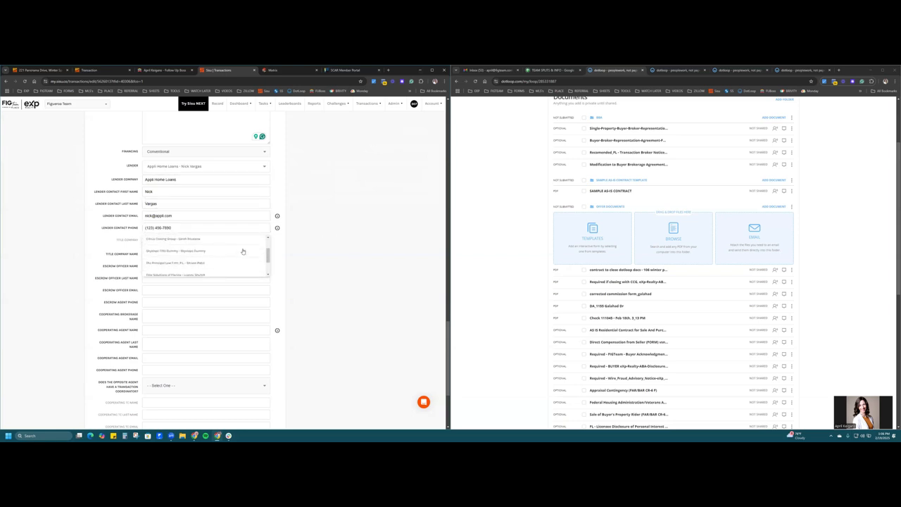
pyautogui.scroll(2, 243, 251)
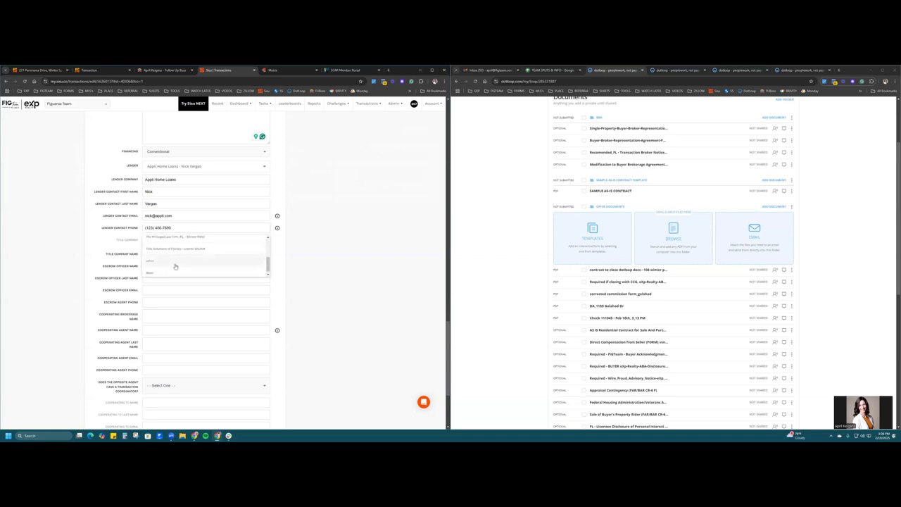
pyautogui.scroll(-3, 189, 266)
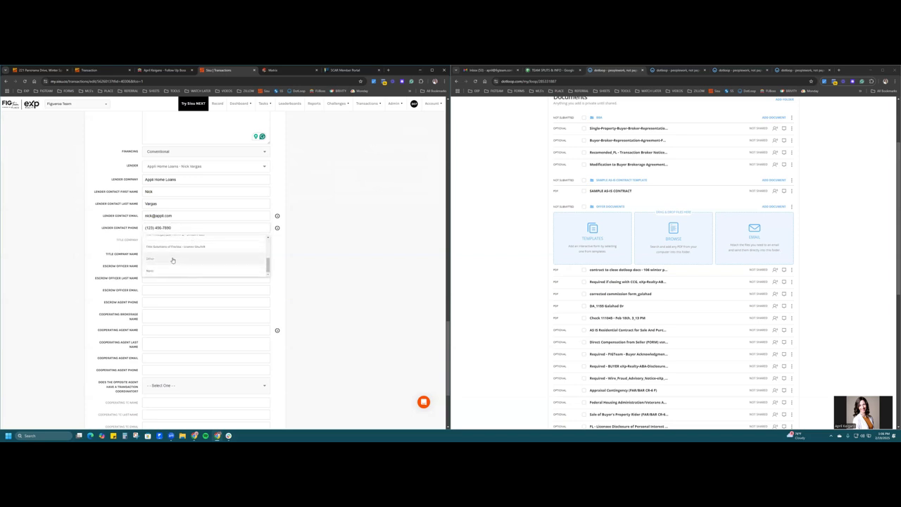
pyautogui.scroll(3, 185, 264)
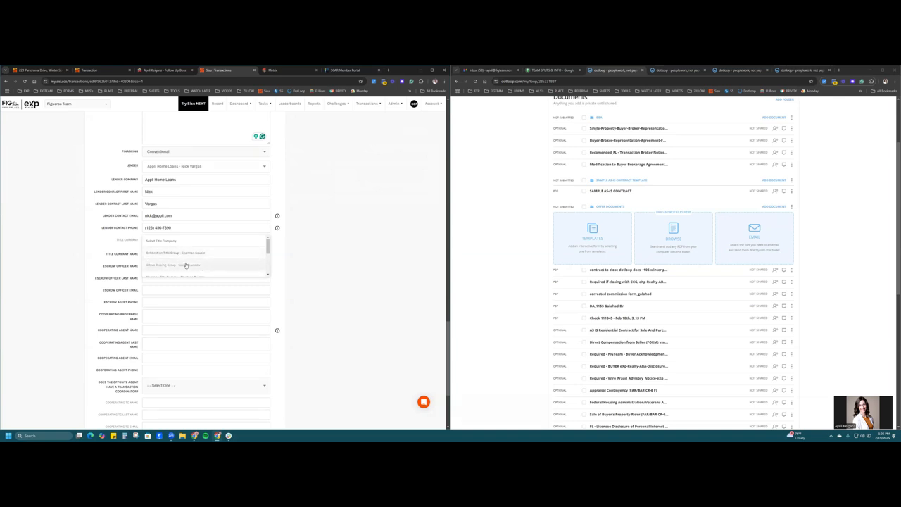
pyautogui.click(186, 265)
# - Enter 'Citrus Closing Group' as Title Company Name plus the escrow officer's name, e-mail and phone
pyautogui.click(203, 253)
pyautogui.write('Ci')
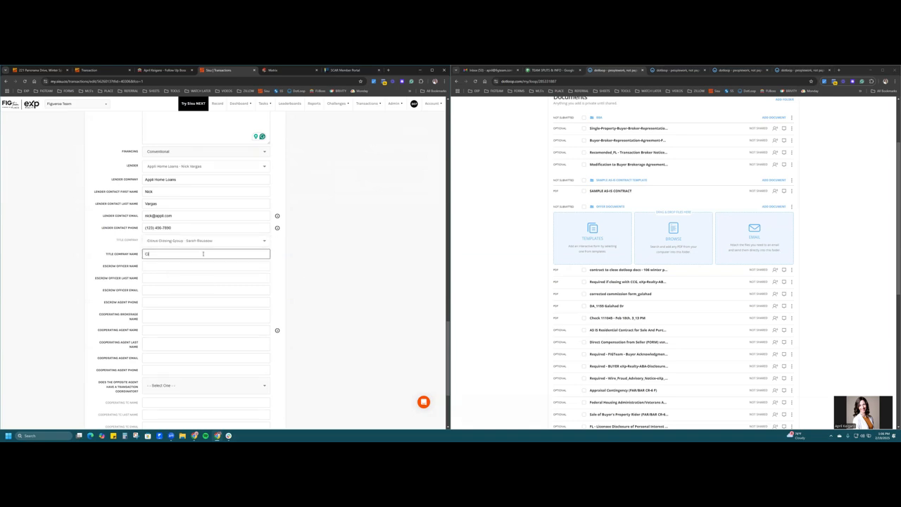
pyautogui.write('trus Closing Group')
pyautogui.press('Tab')
pyautogui.press('Tab')
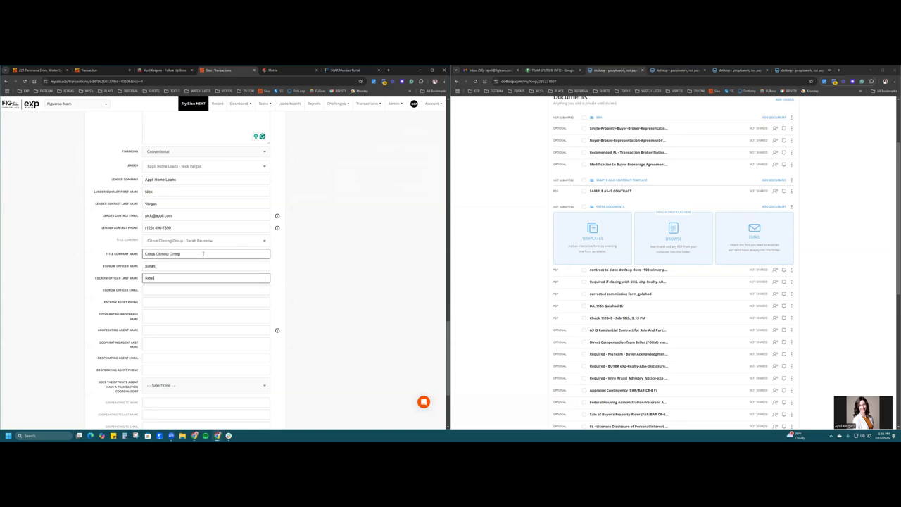
pyautogui.press('Tab')
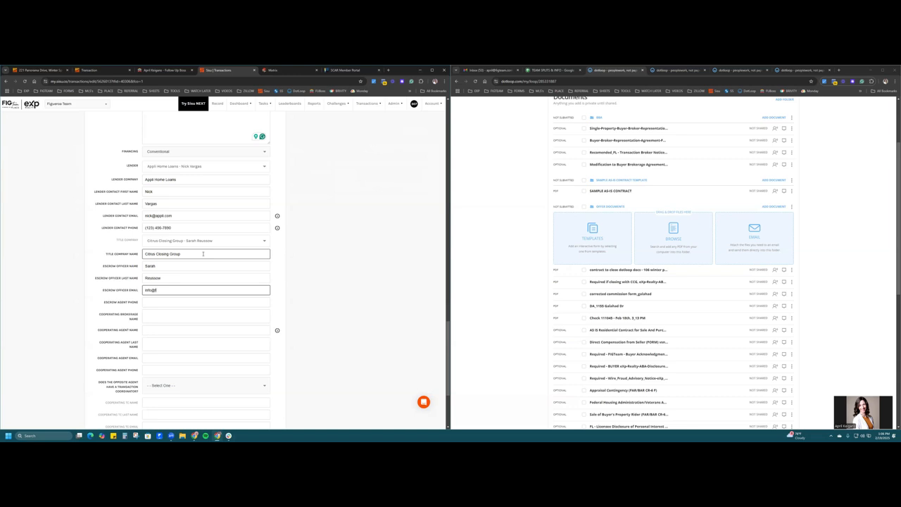
pyautogui.press('Tab')
pyautogui.write('123) ')
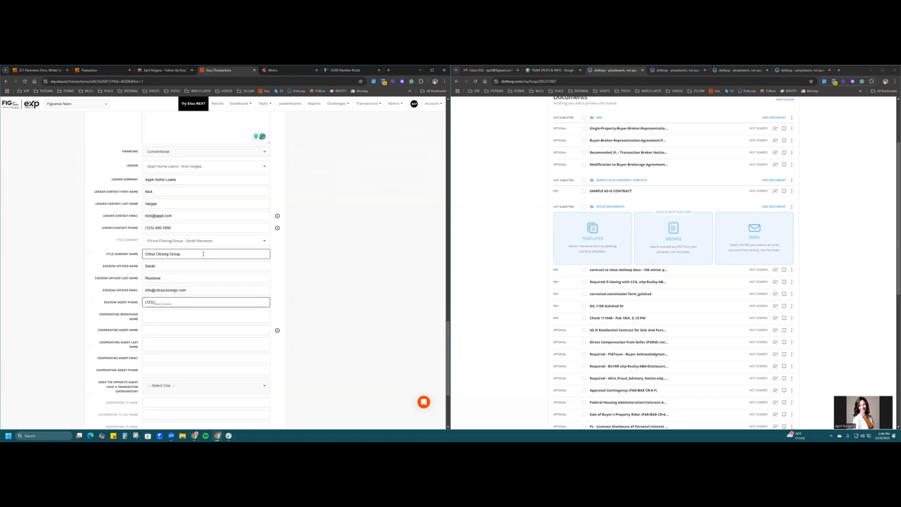
pyautogui.write('456-7890')
pyautogui.scroll(-2, 203, 254)
# - Enter Listing Brokerage LLC as cooperating brokerage, plus the cooperating agent's name, e-mail and phone
pyautogui.click(167, 238)
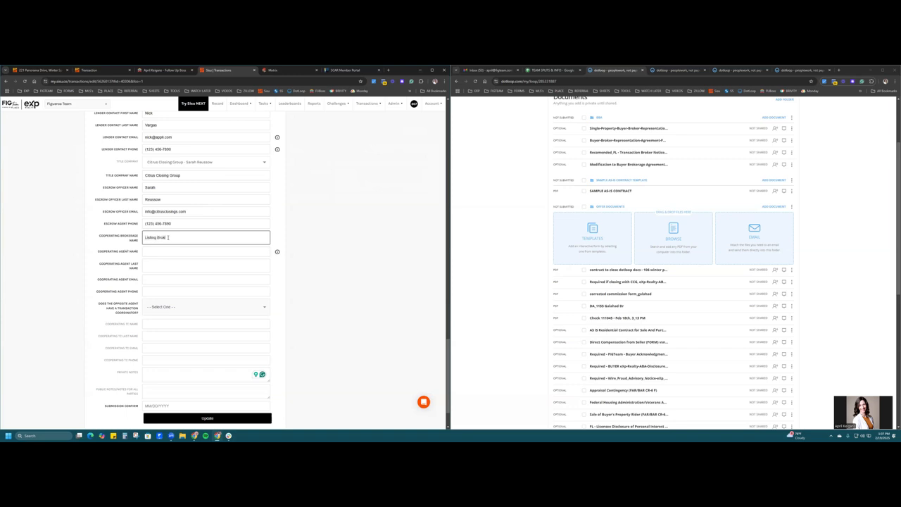
pyautogui.press('Tab')
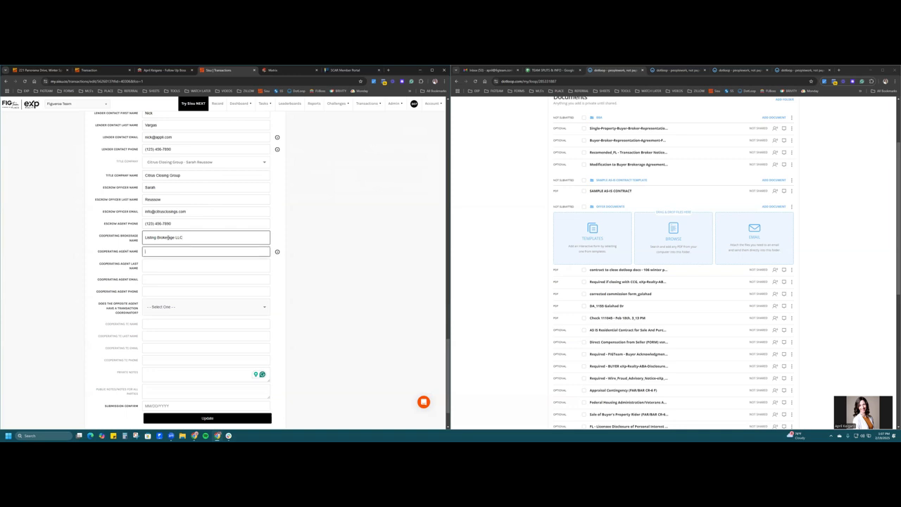
pyautogui.press('Tab')
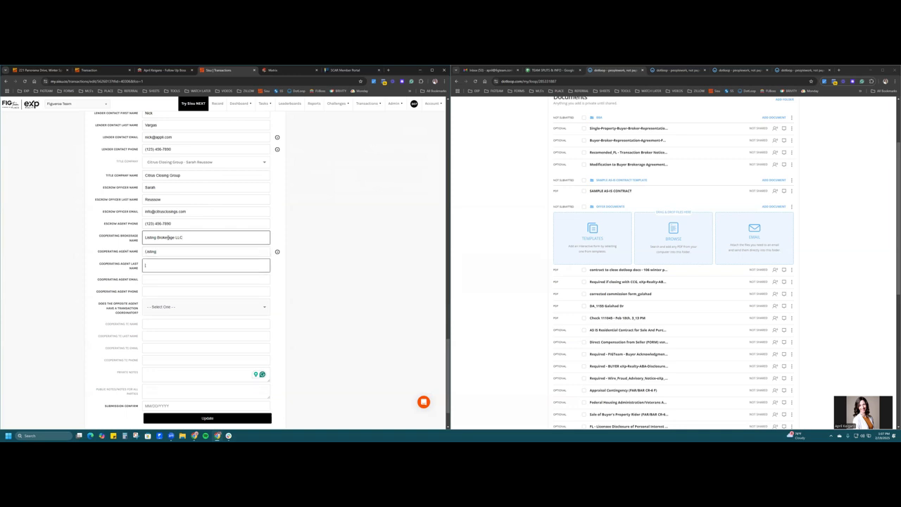
pyautogui.press('Tab')
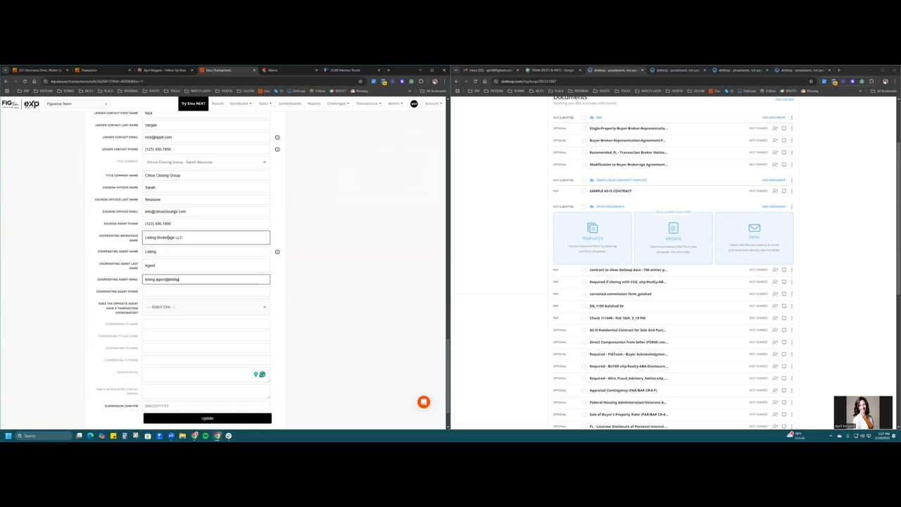
pyautogui.press('Tab')
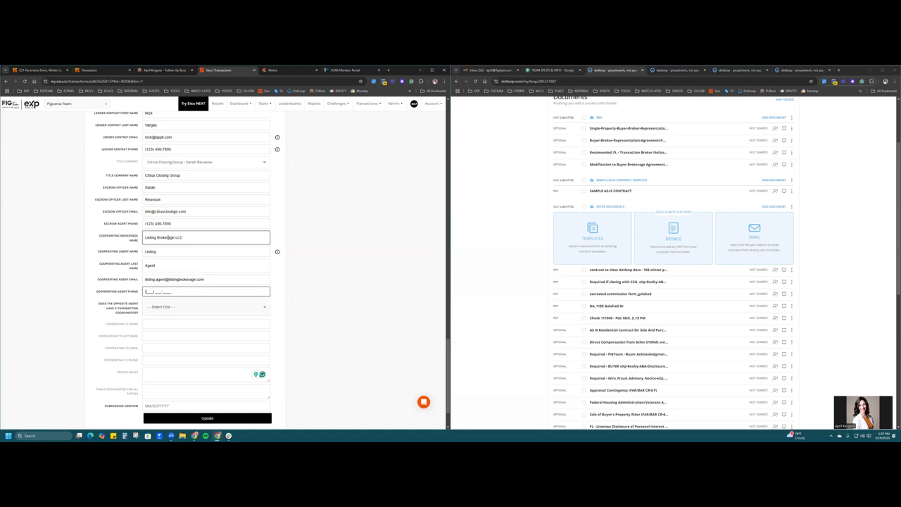
pyautogui.click(314, 318)
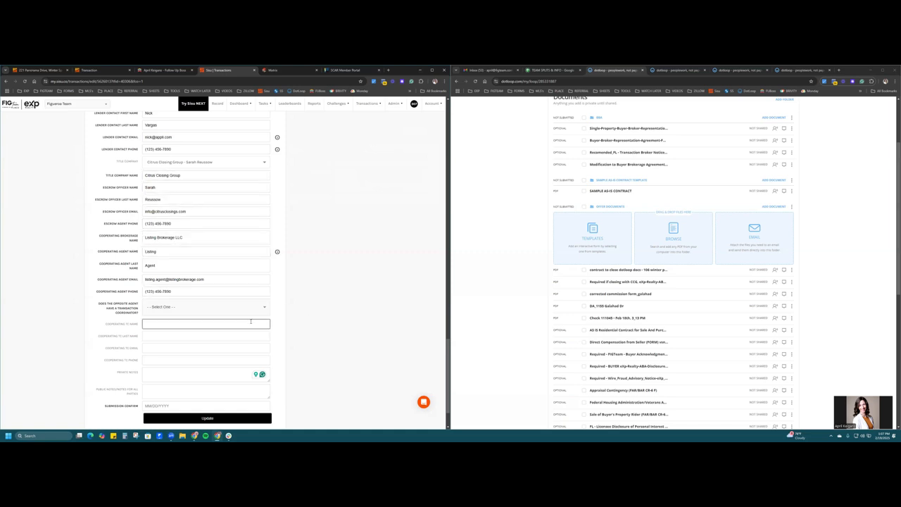
# - Answer Yes to the opposite agent having a TC and fill in the TC's name and e-mail
pyautogui.click(265, 310)
pyautogui.click(176, 325)
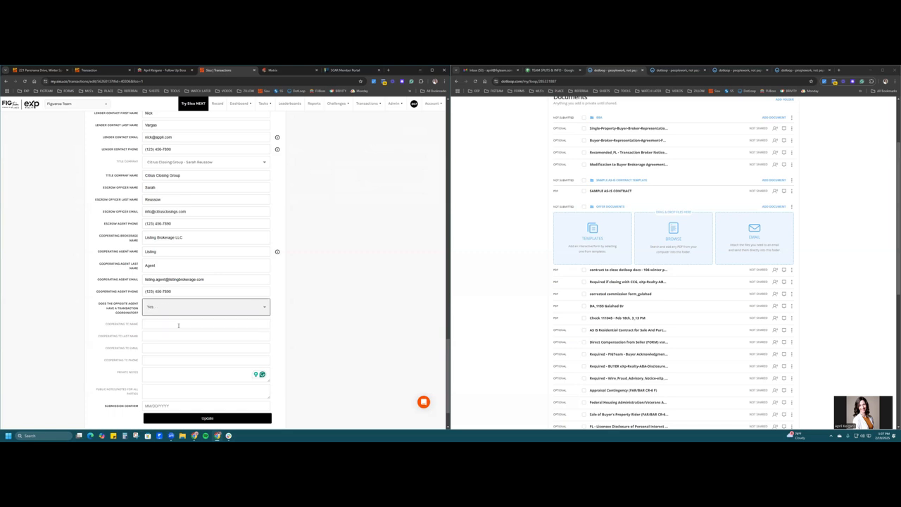
pyautogui.click(156, 325)
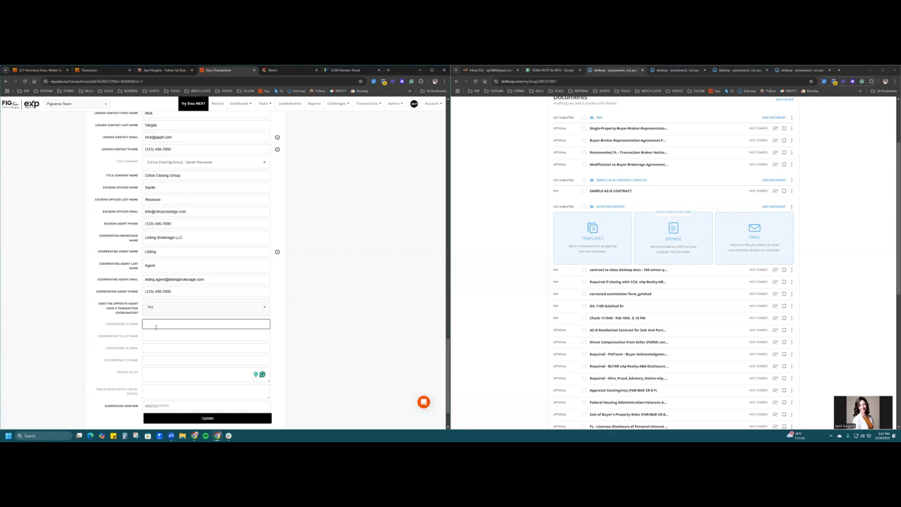
pyautogui.press('Tab')
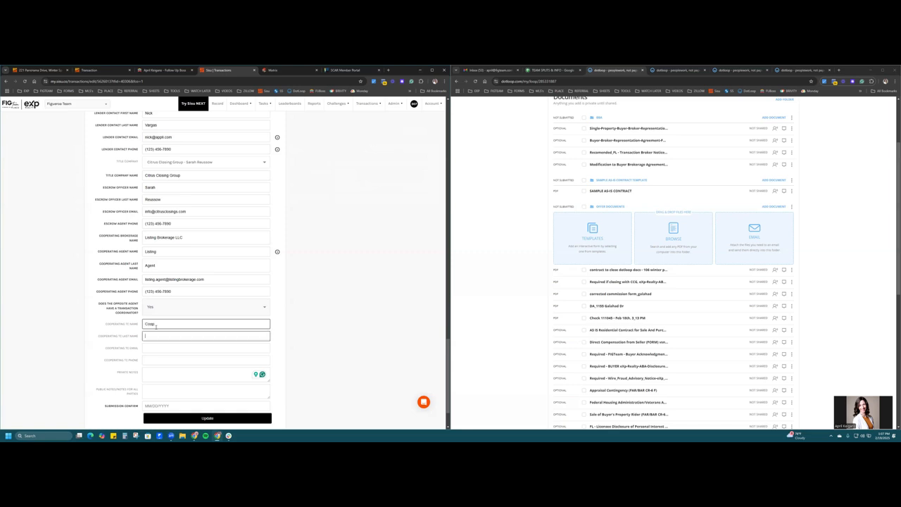
pyautogui.press('Tab')
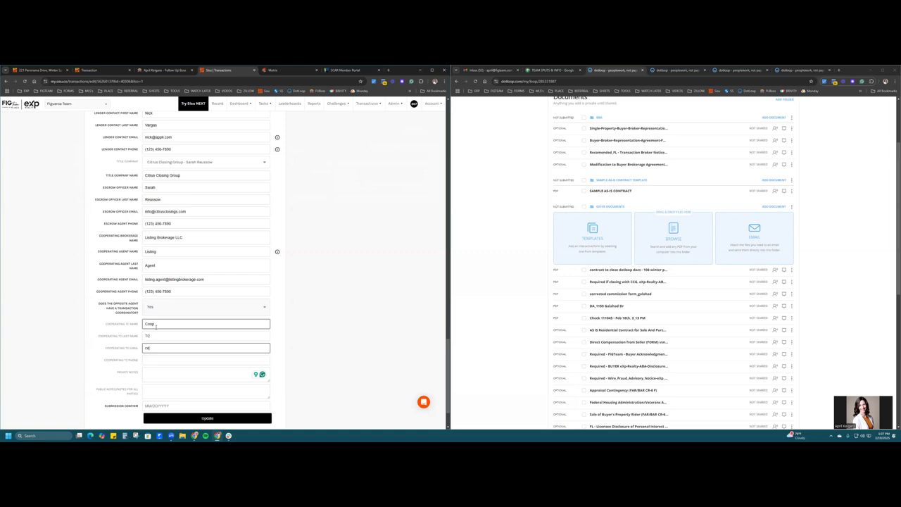
# - Set the submission confirm date to 02/19/2025 and update the form, declining Chrome's address-saving prompt
pyautogui.scroll(-2, 156, 332)
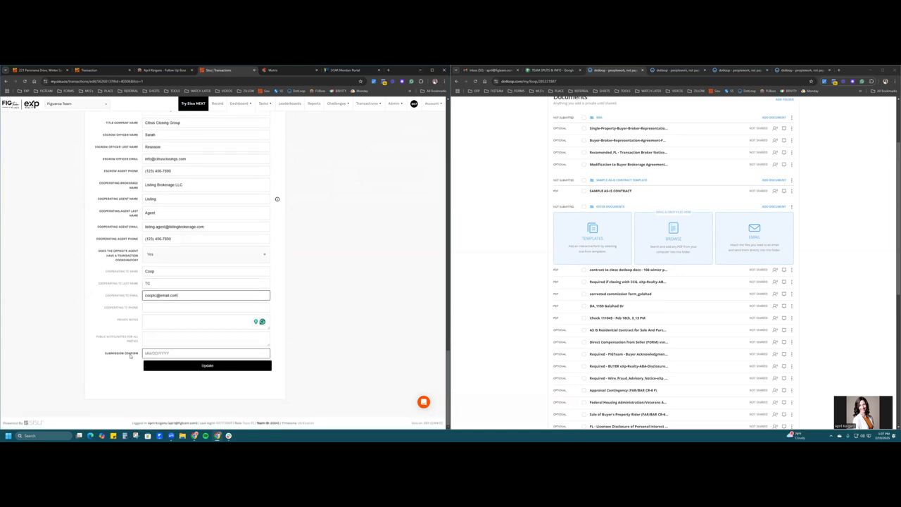
pyautogui.click(153, 353)
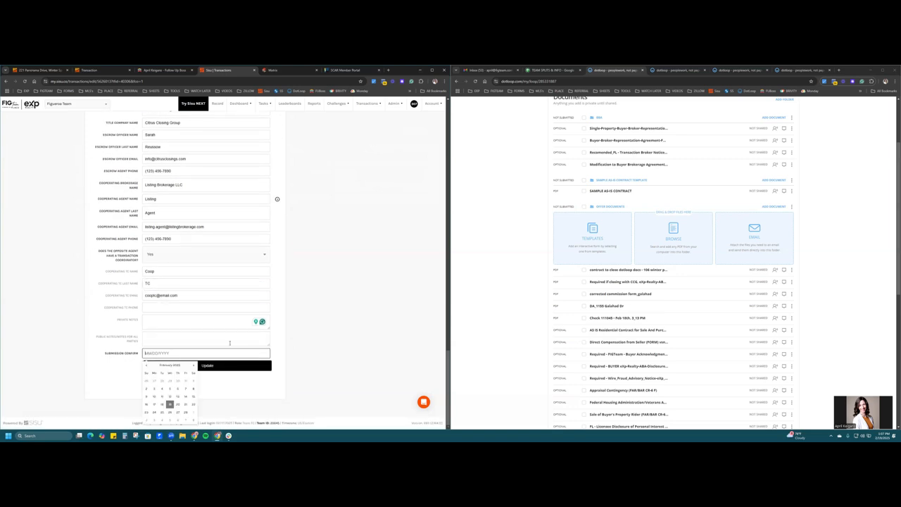
pyautogui.click(170, 404)
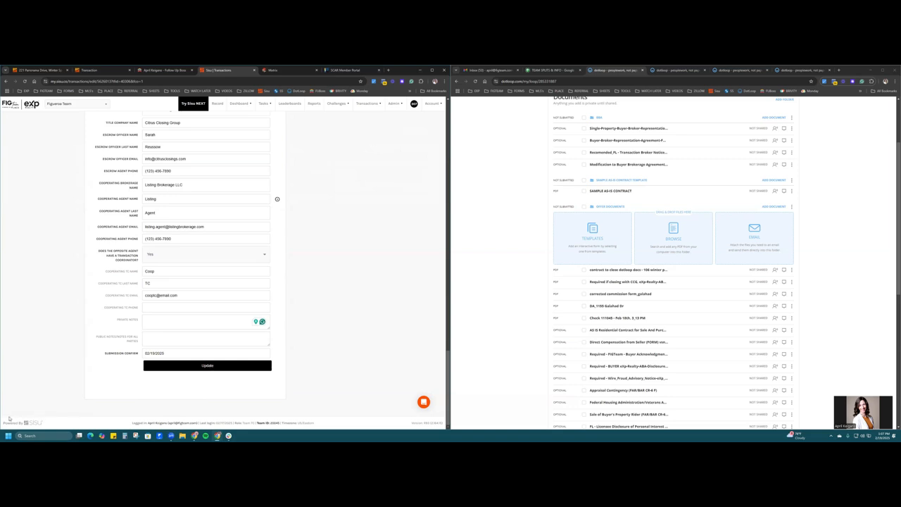
pyautogui.click(158, 367)
pyautogui.click(347, 174)
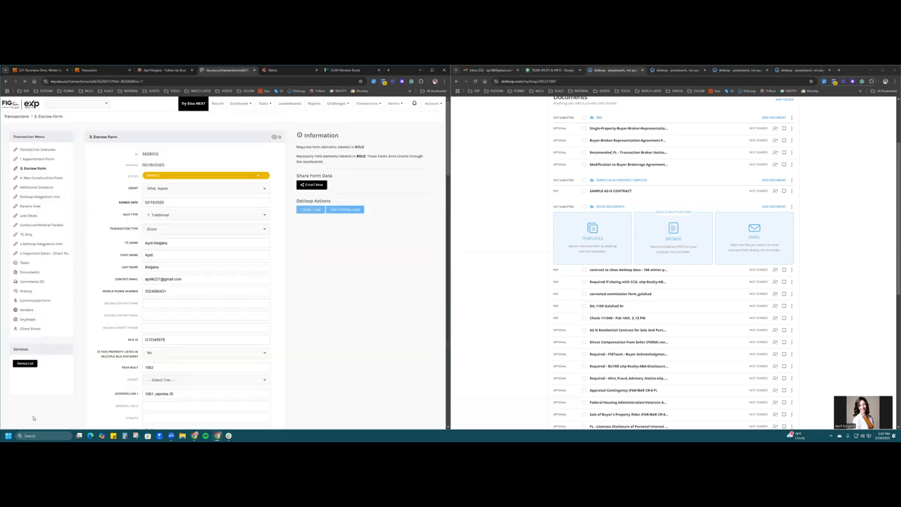
# - Highlight the transaction-updated confirmation and scroll through the form to the opposite party fields
pyautogui.moveTo(76, 421); pyautogui.dragTo(12, 422)
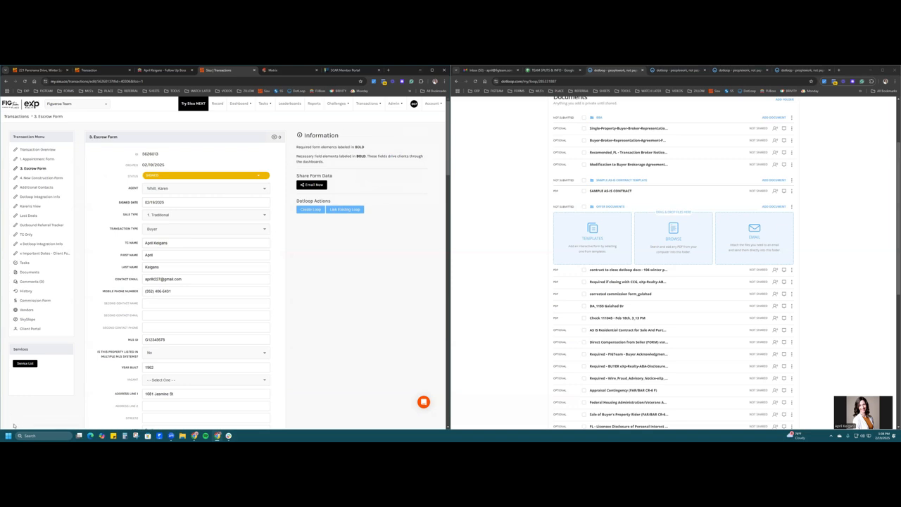
pyautogui.scroll(-15, 240, 362)
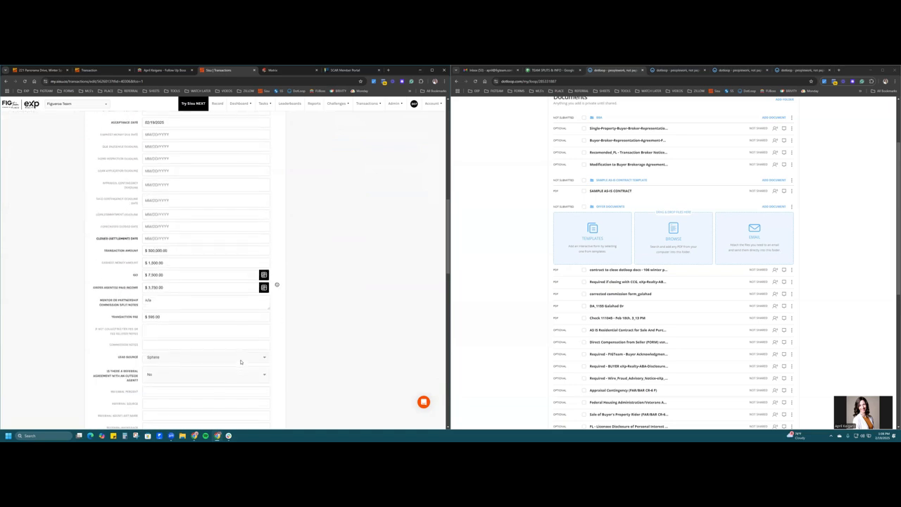
pyautogui.scroll(-15, 240, 363)
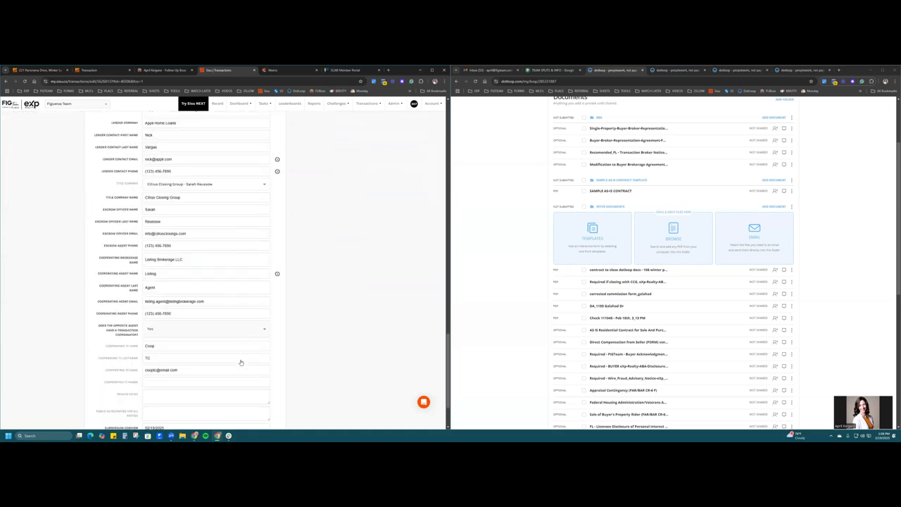
pyautogui.click(240, 359)
pyautogui.scroll(10, 240, 359)
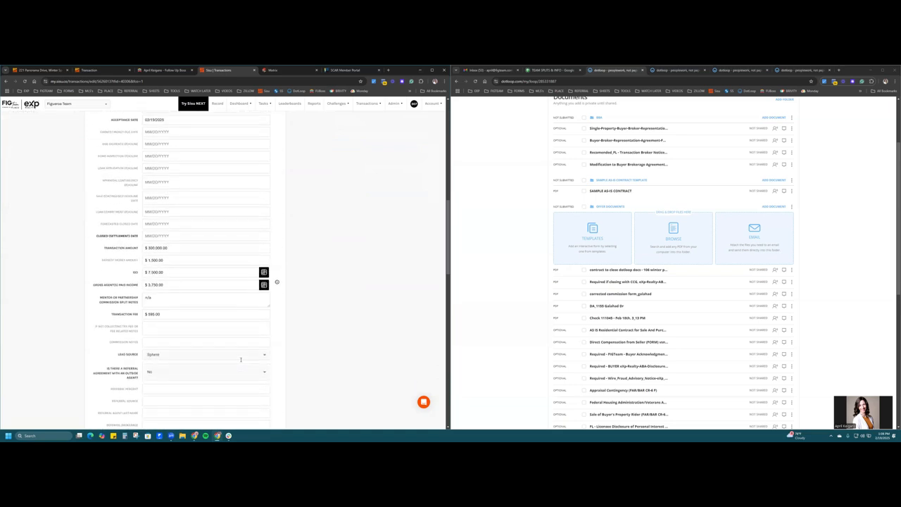
pyautogui.click(225, 328)
pyautogui.scroll(10, 225, 324)
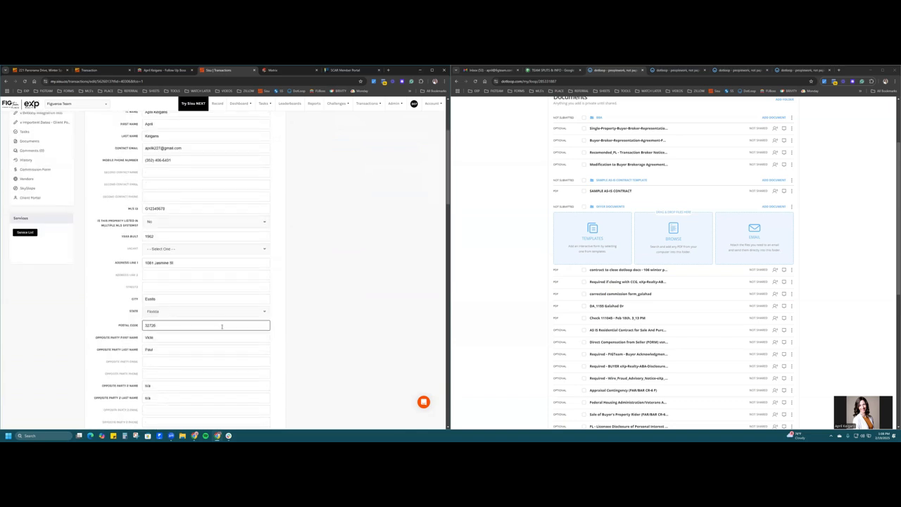
# - Empty the opposite party's first and last names and try saving the escrow form again
pyautogui.click(202, 338)
pyautogui.doubleClick(161, 341)
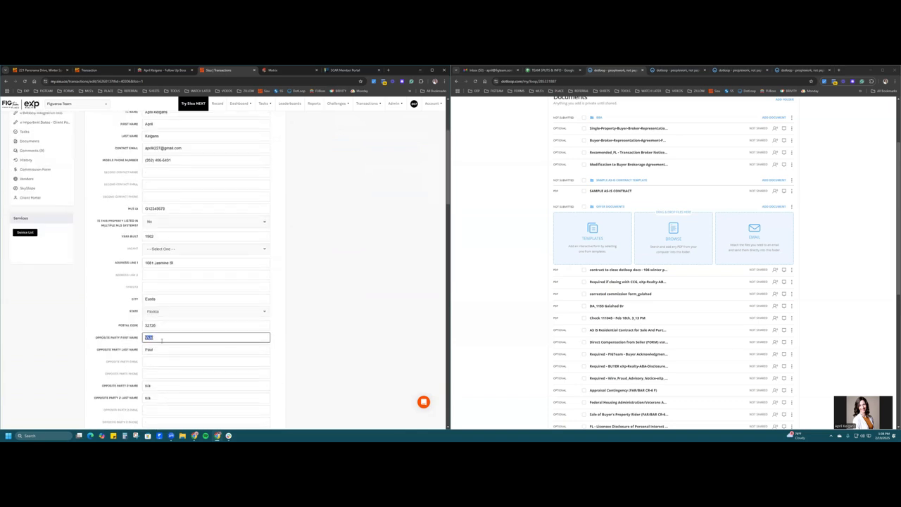
pyautogui.press('BackSpace')
pyautogui.press('Tab')
pyautogui.press('BackSpace')
pyautogui.click(355, 331)
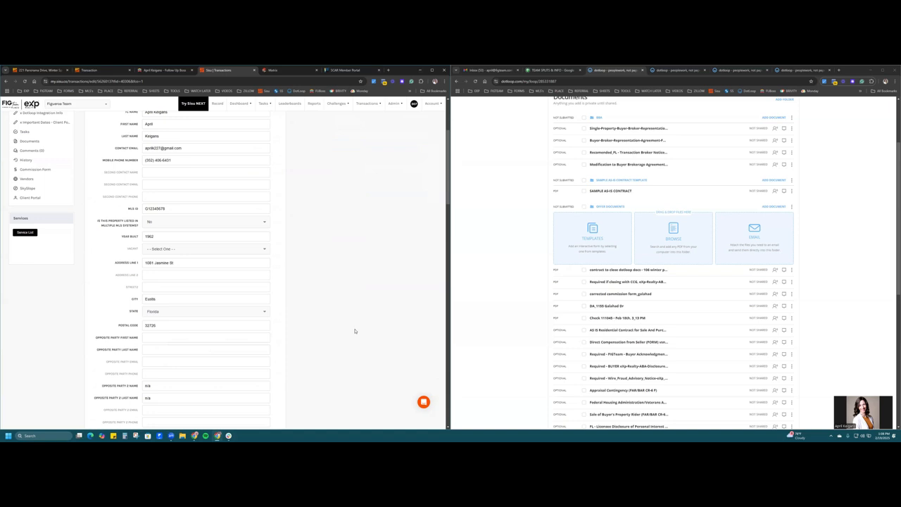
pyautogui.scroll(-15, 355, 331)
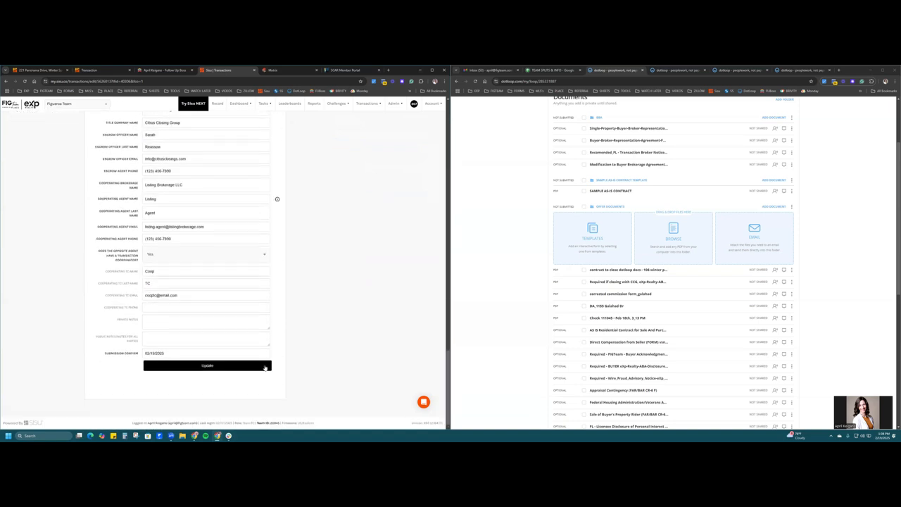
pyautogui.click(264, 367)
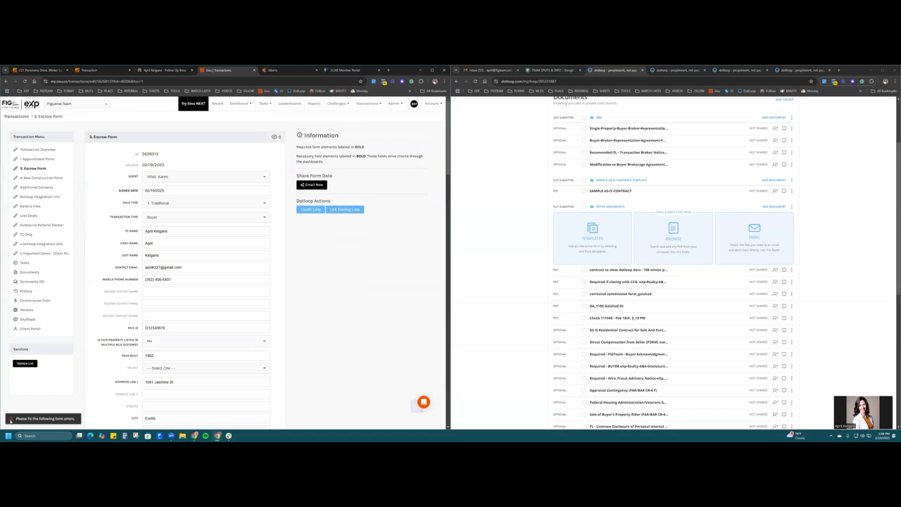
pyautogui.scroll(-3, 327, 336)
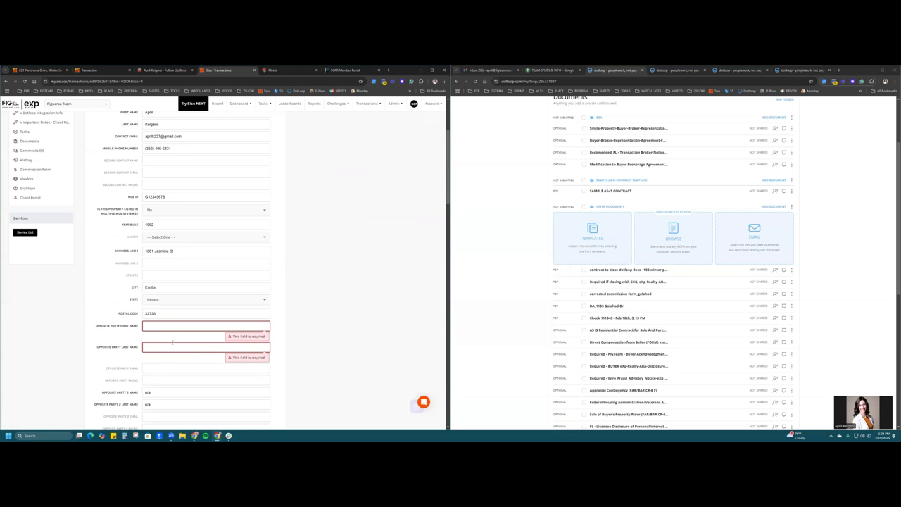
pyautogui.scroll(-15, 172, 342)
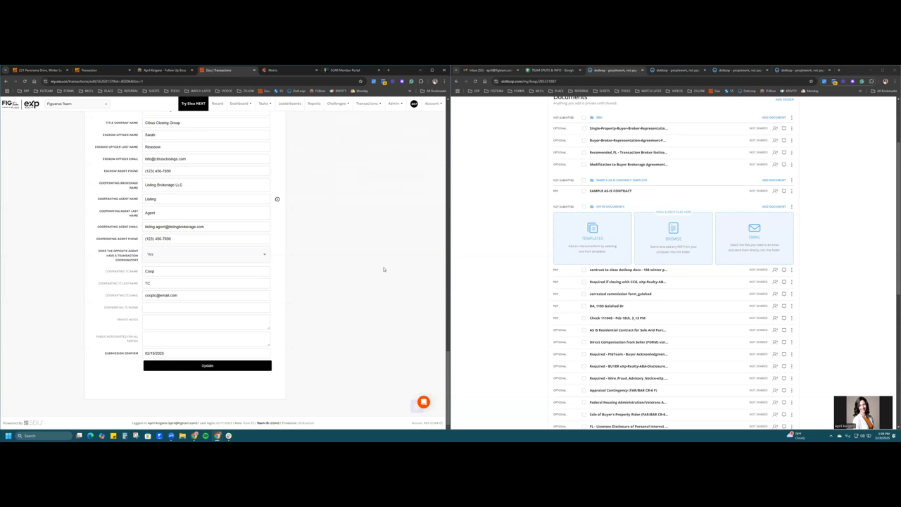
pyautogui.scroll(15, 383, 269)
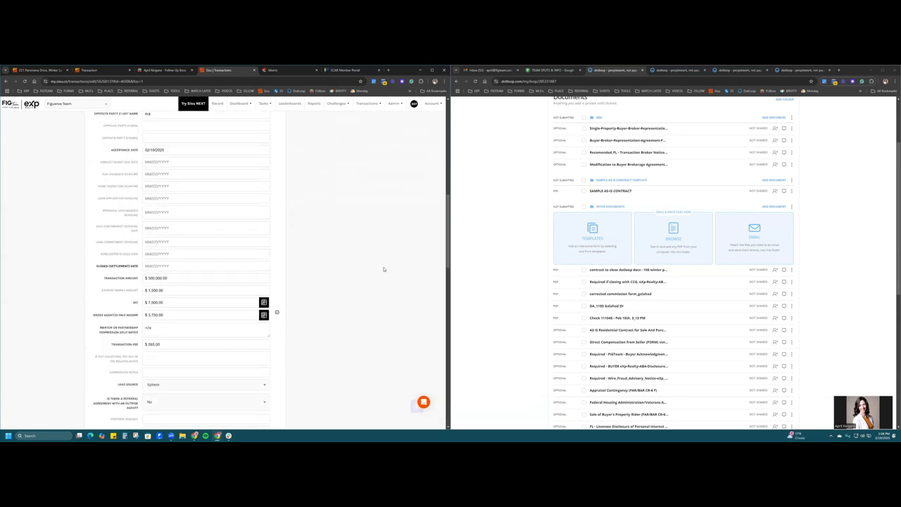
pyautogui.scroll(8, 383, 269)
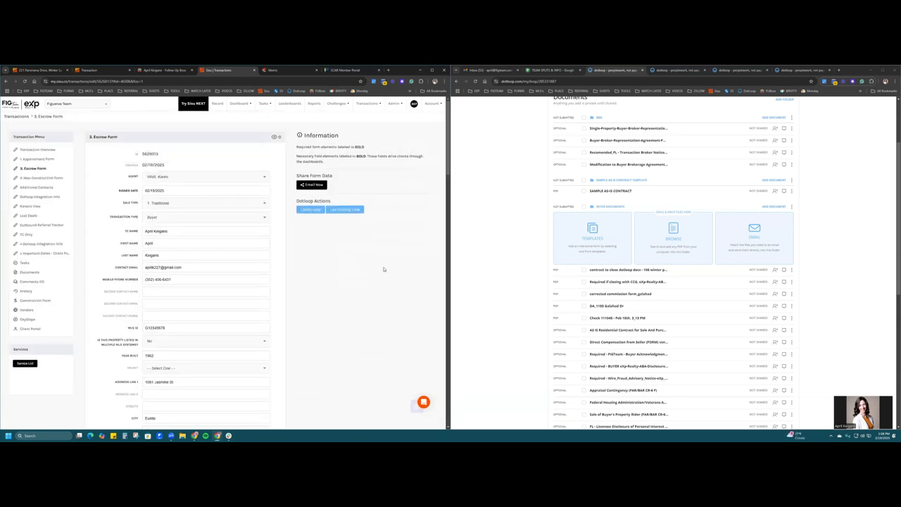